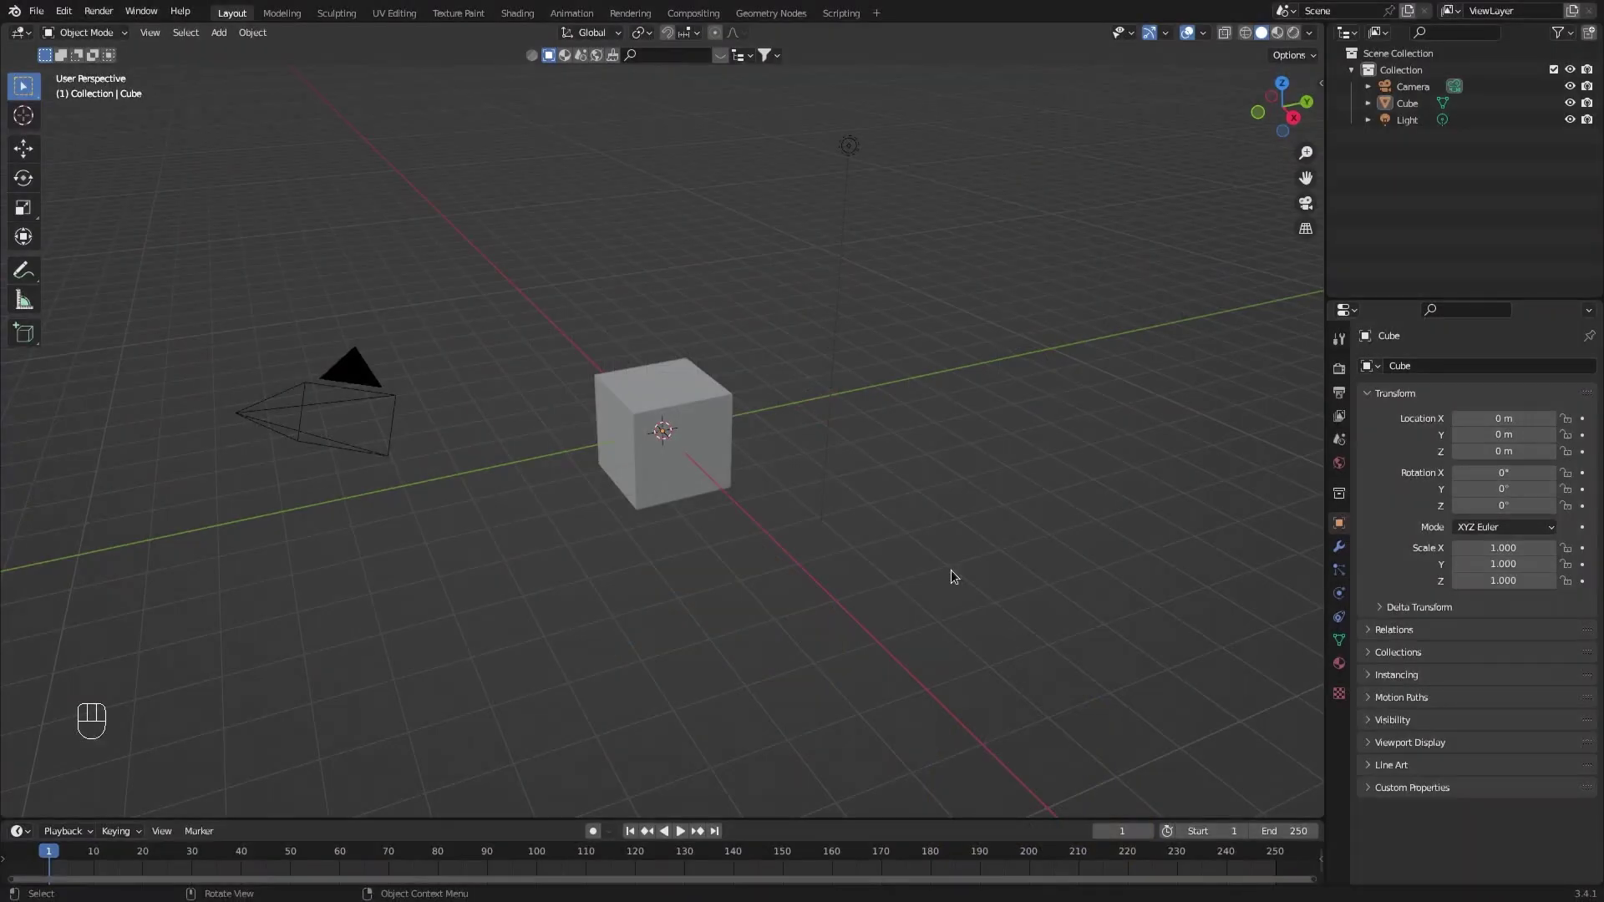
Delete the default camera, cube and light so the scene is empty.
key("a")
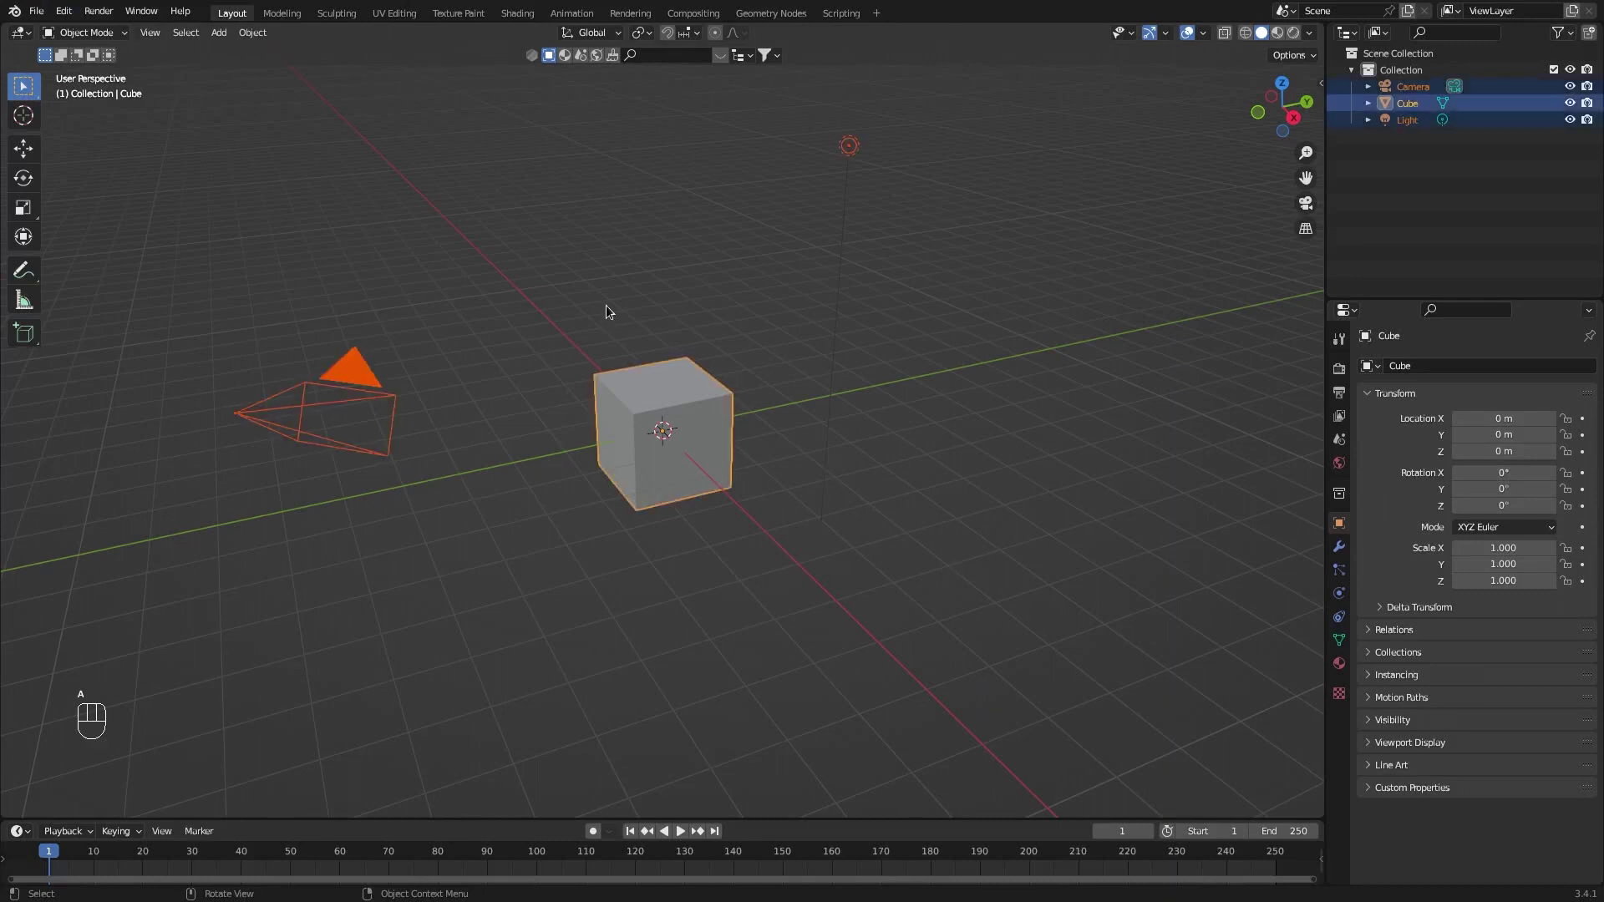
key("x")
left_click(608, 311)
Append the Assets collection from 1. City Mockup.blend.
left_click(38, 12)
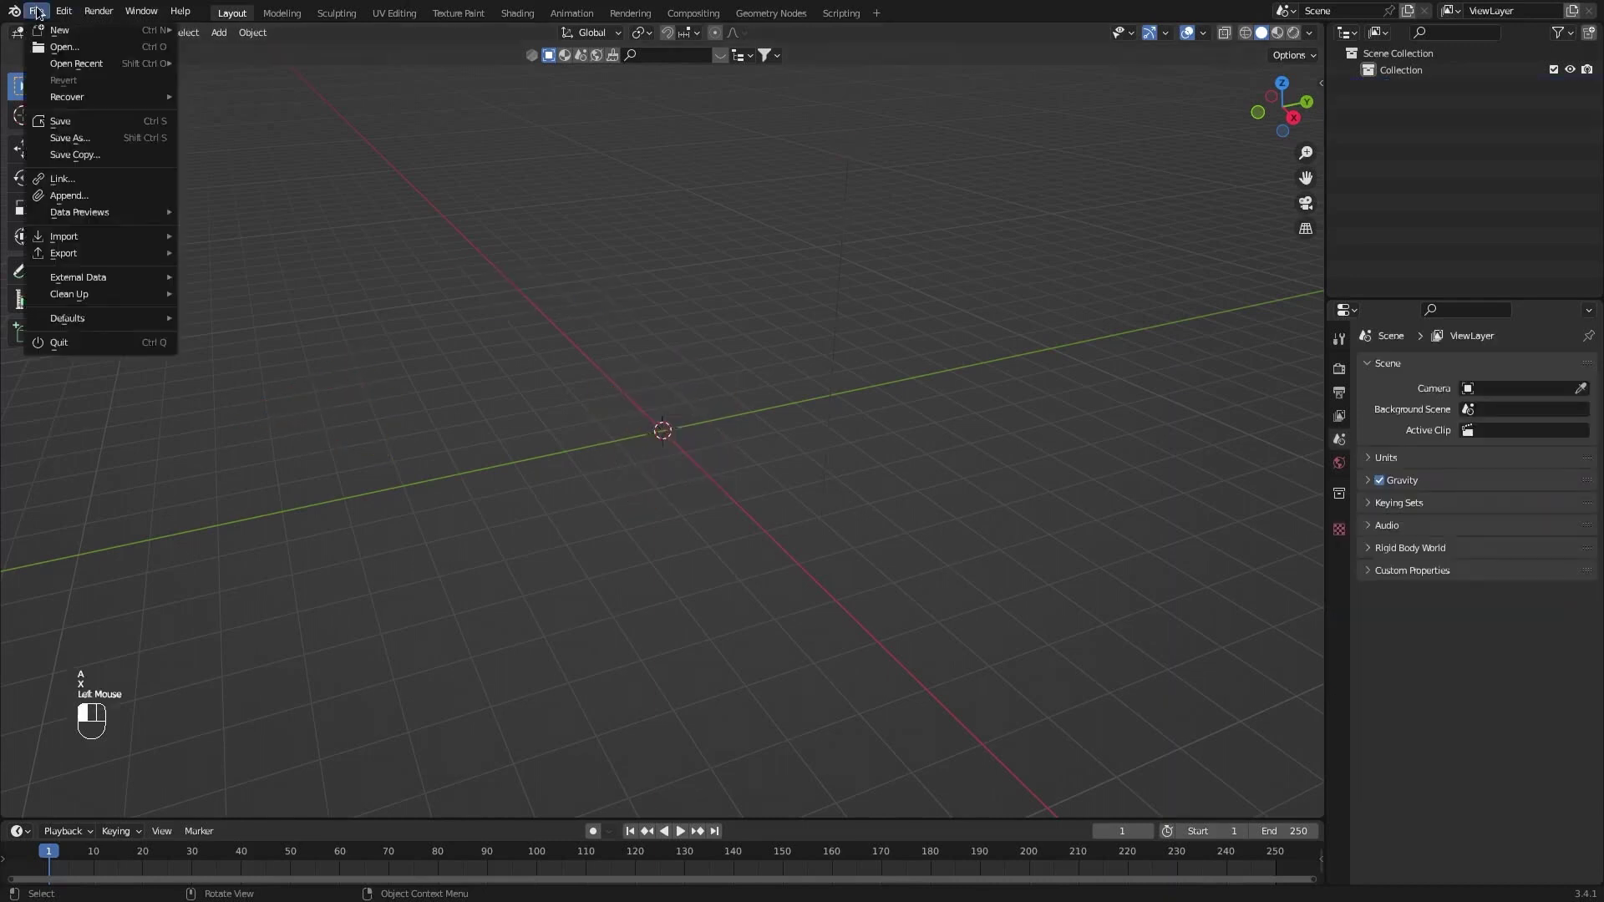
left_click(83, 202)
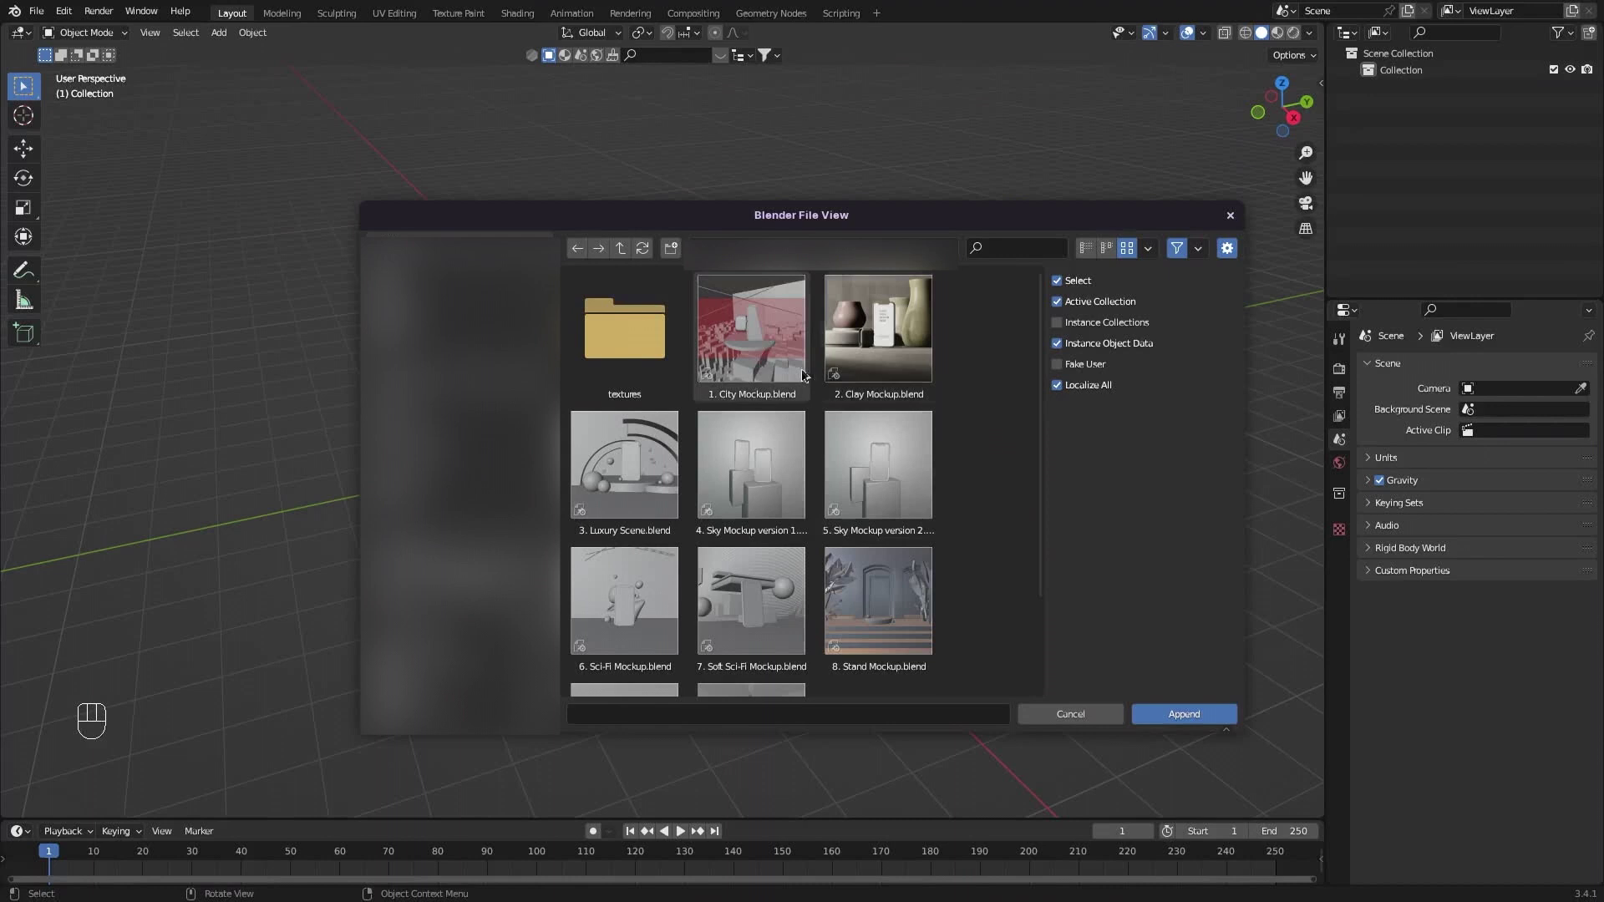
double_click(760, 359)
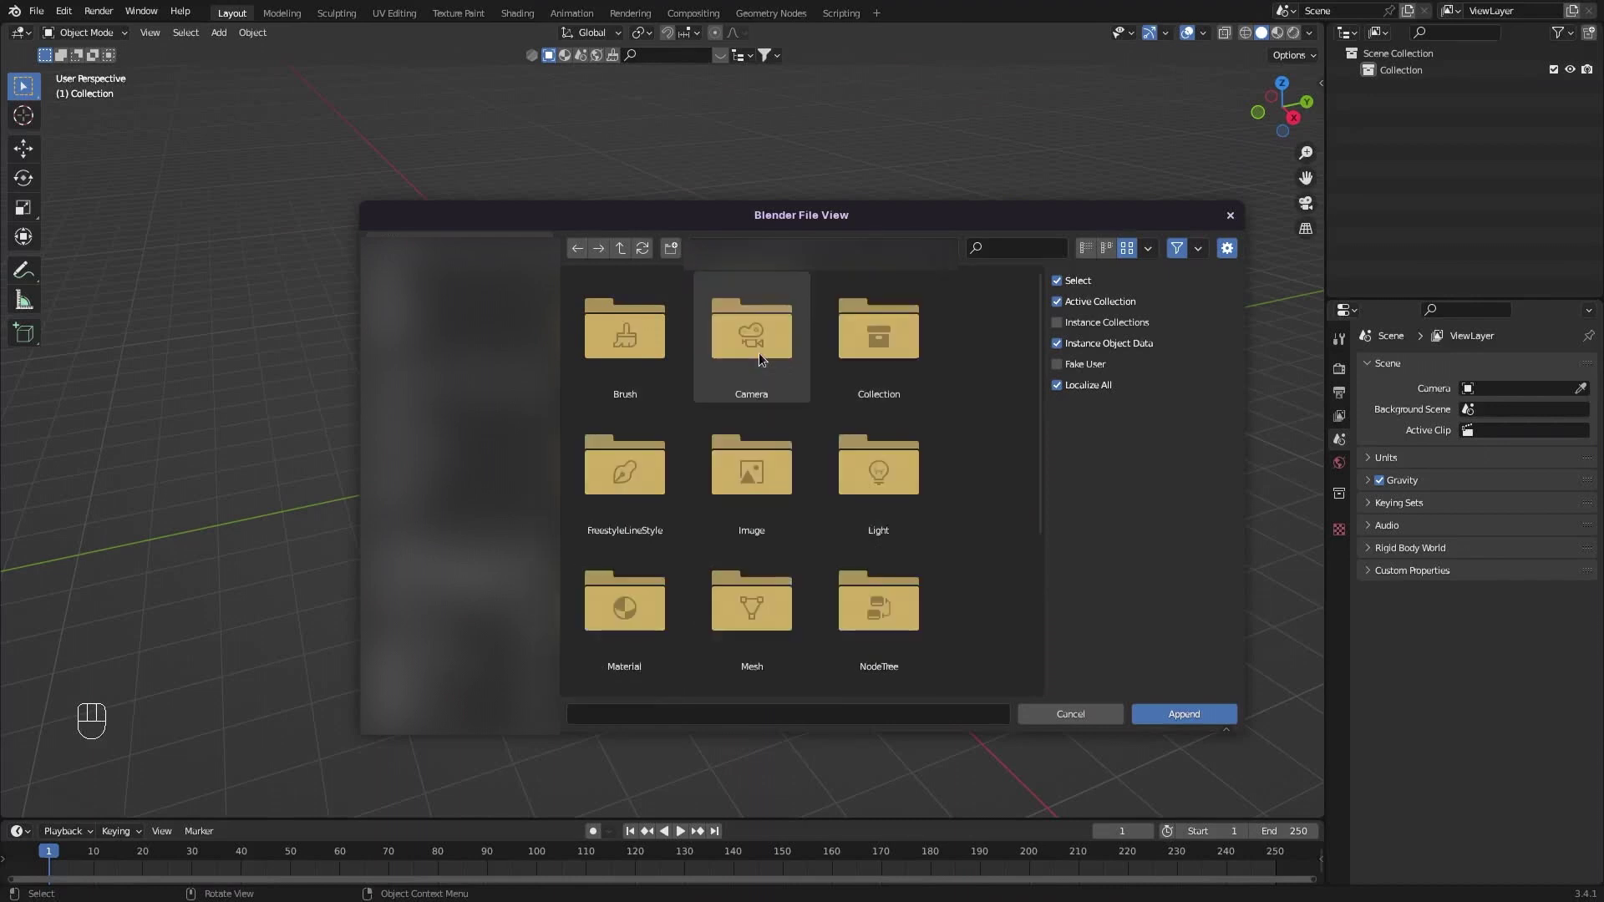
double_click(880, 351)
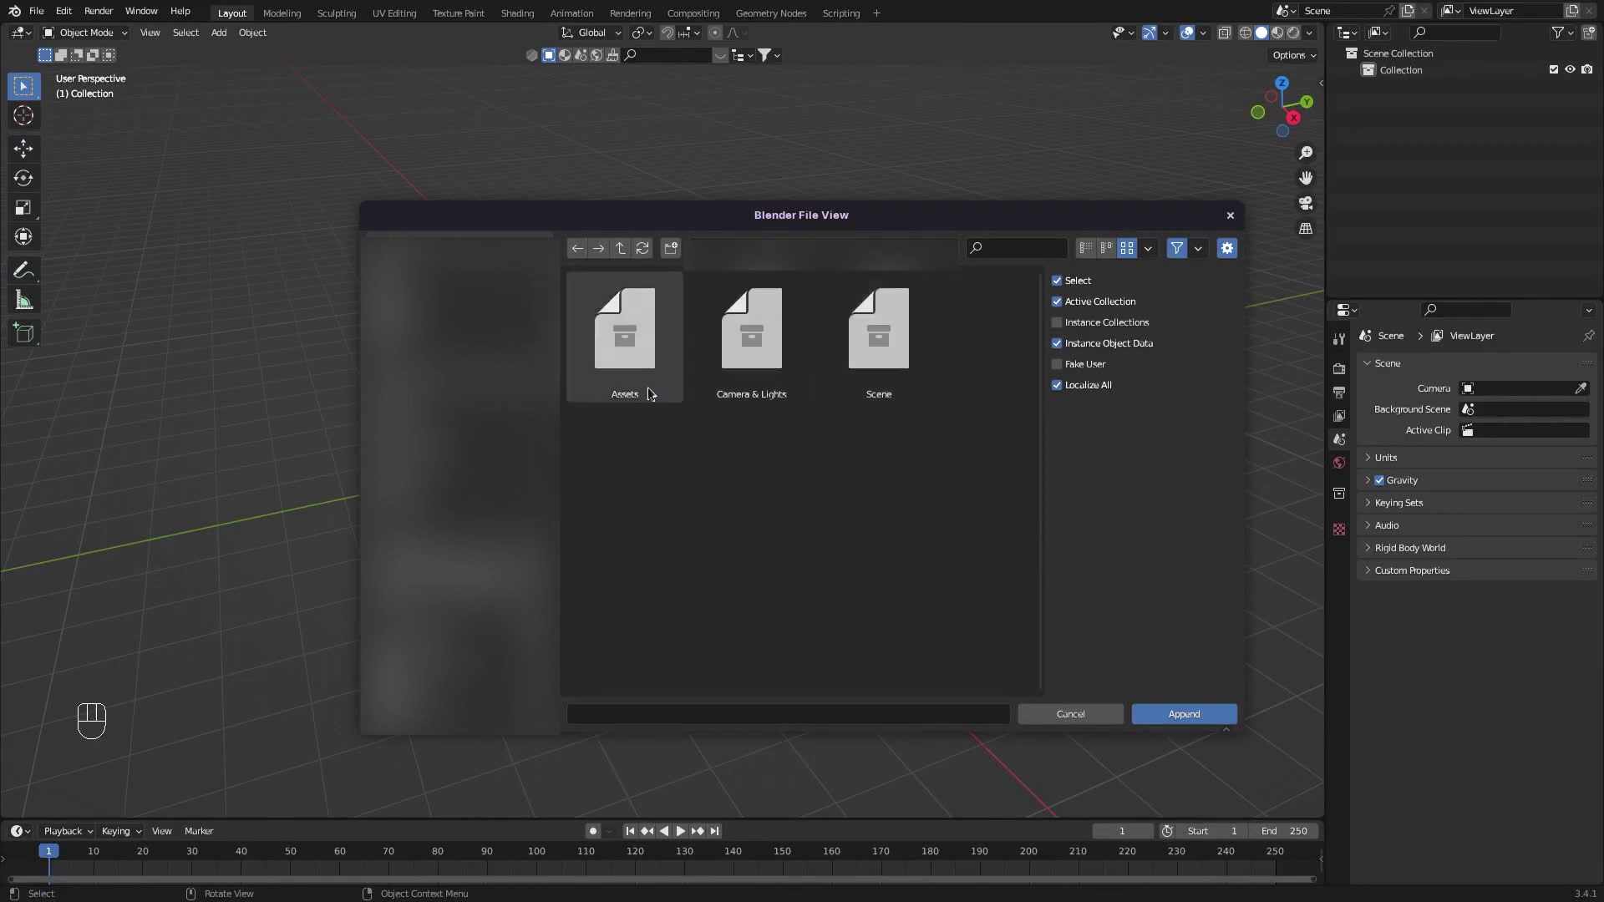
double_click(640, 359)
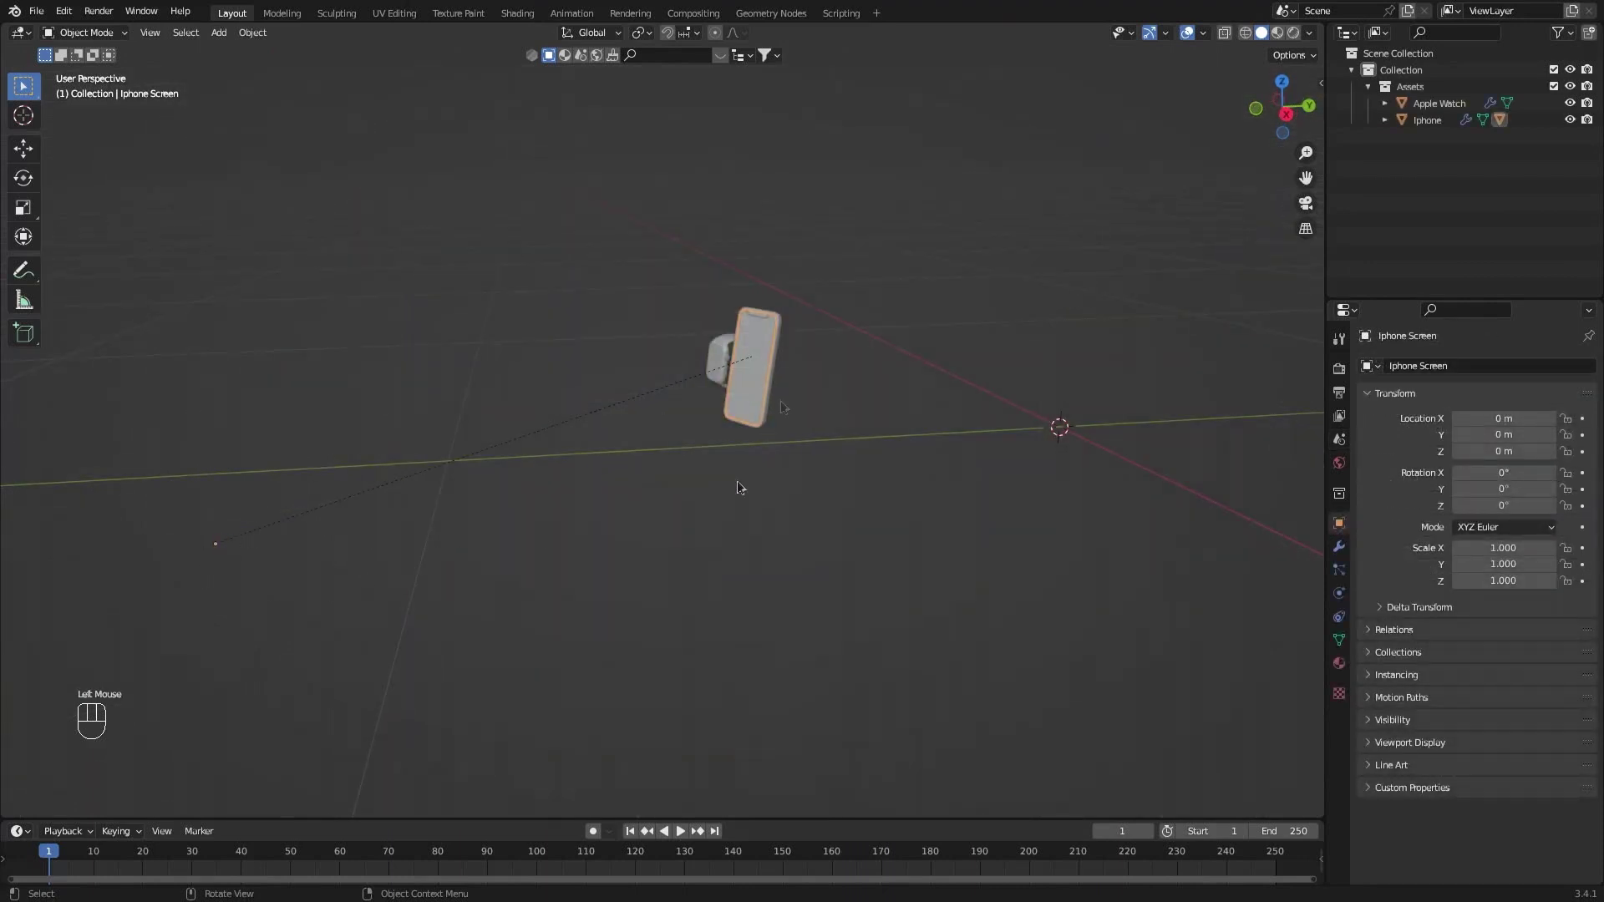
Select the iPhone body and snap the 3D cursor to it.
left_click(773, 391)
key("shift+s")
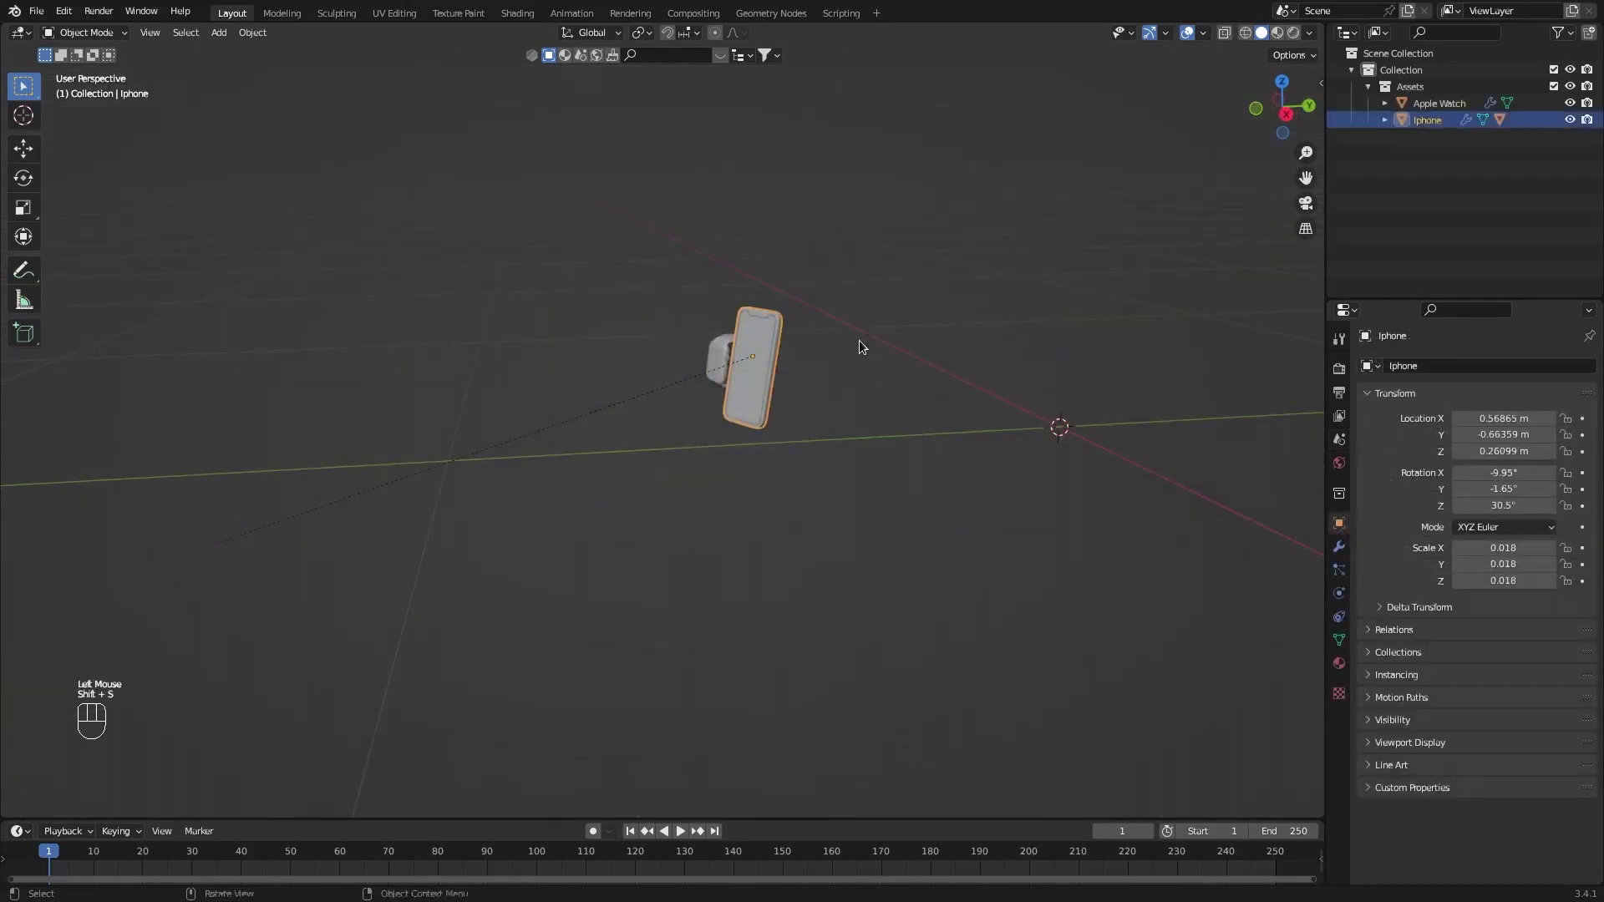
key("shift+s")
left_click(869, 425)
Set the iPhone screen's origin to the 3D cursor.
left_click(749, 373)
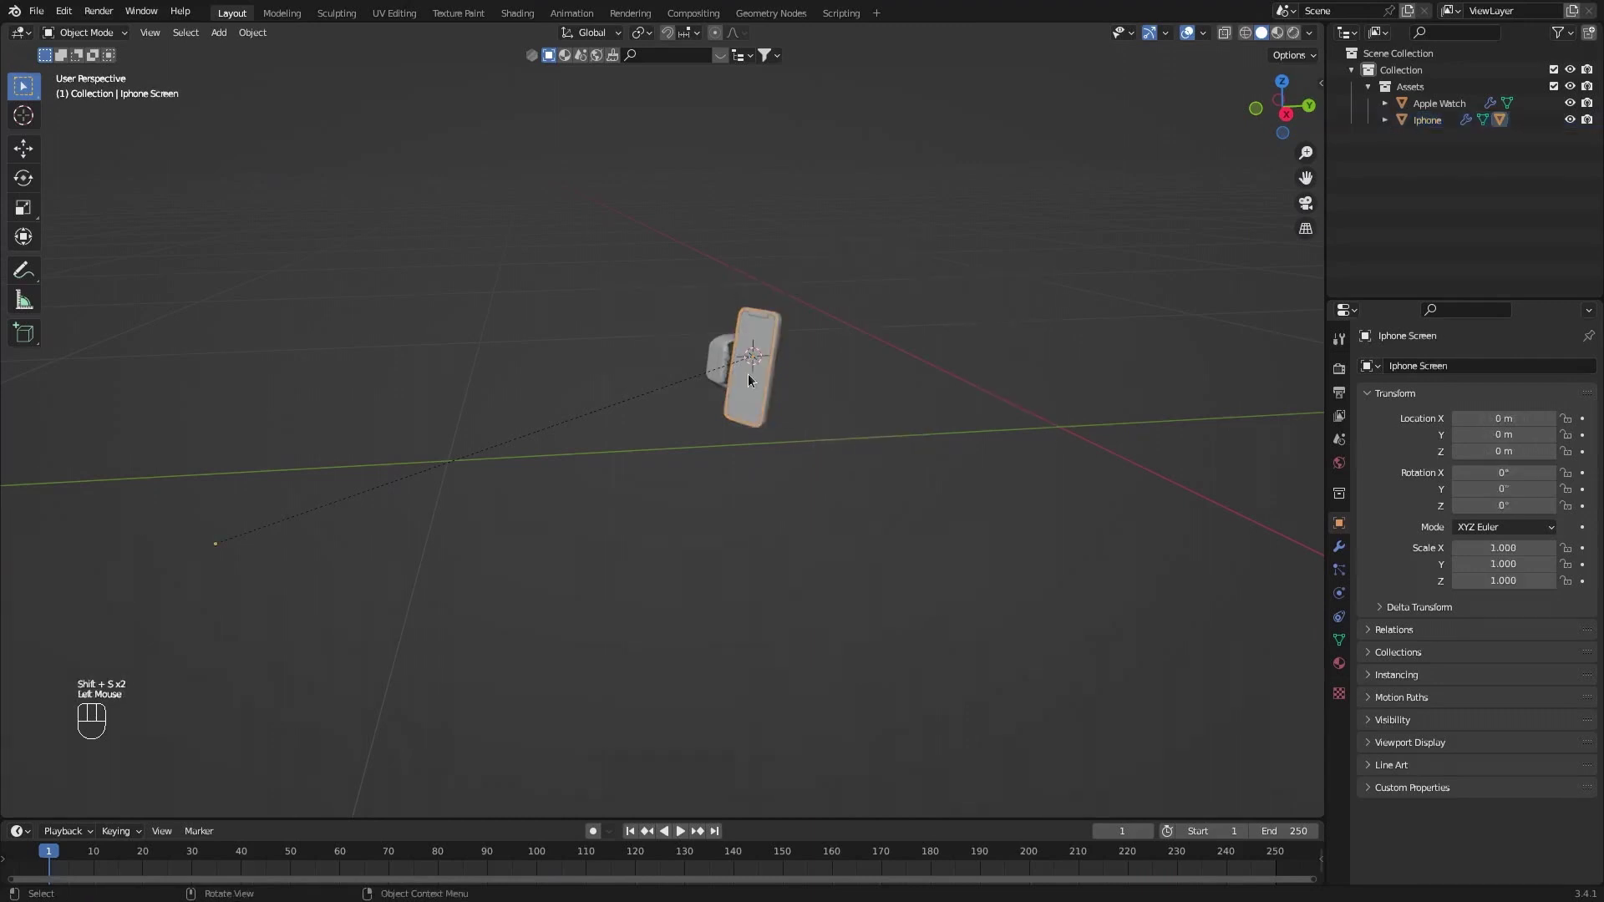
right_click(837, 313)
mouse_move(837, 312)
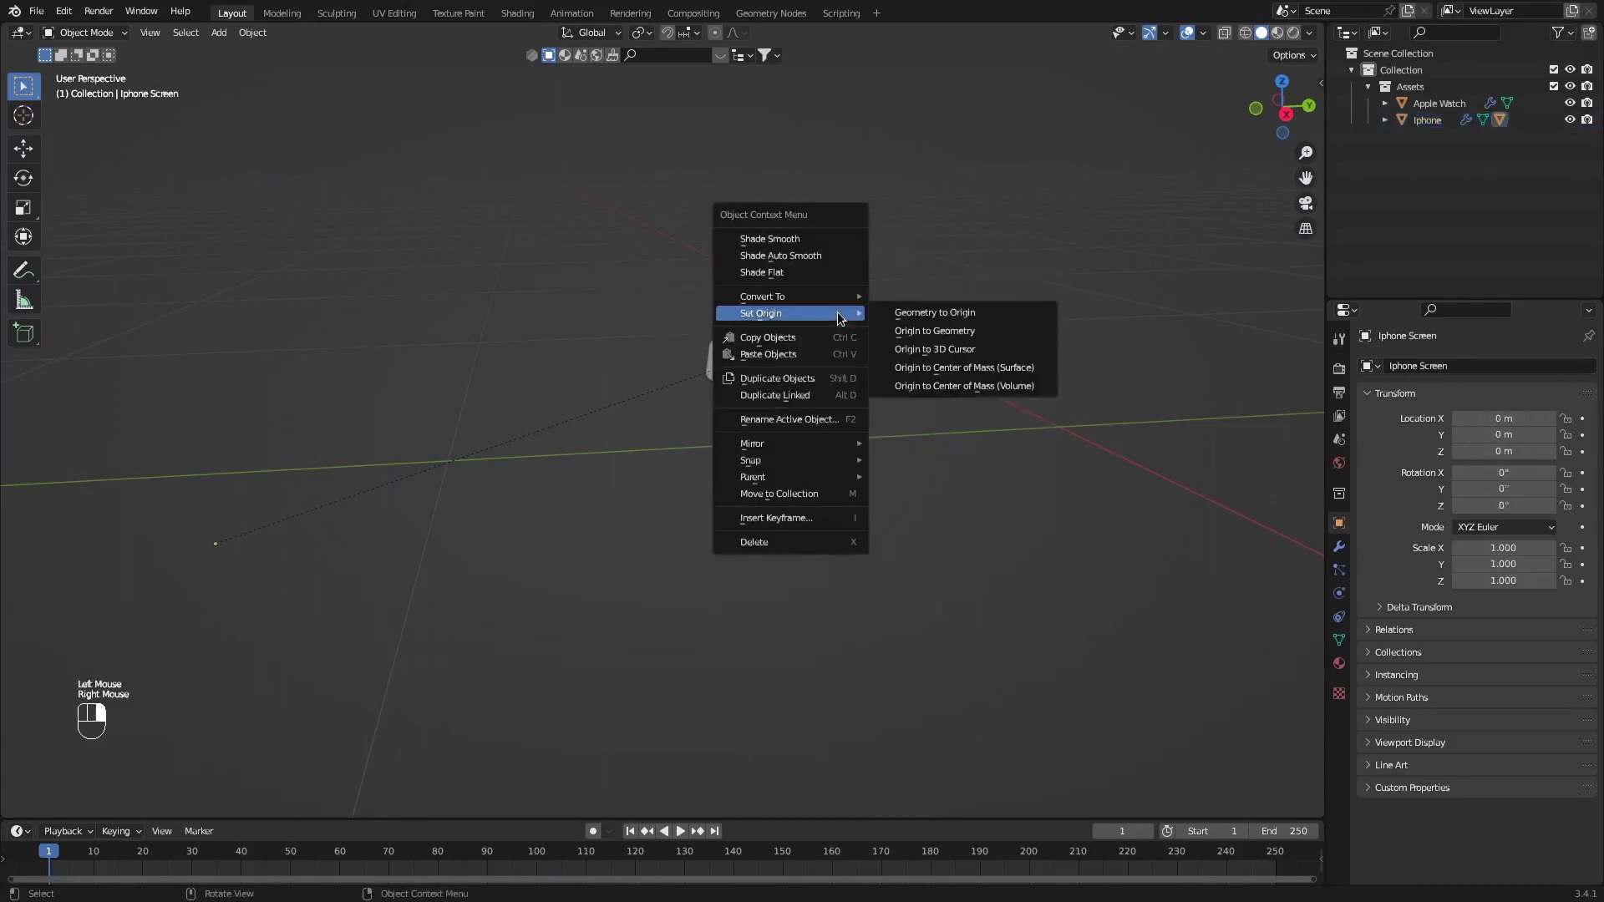
left_click(960, 351)
left_click(773, 413)
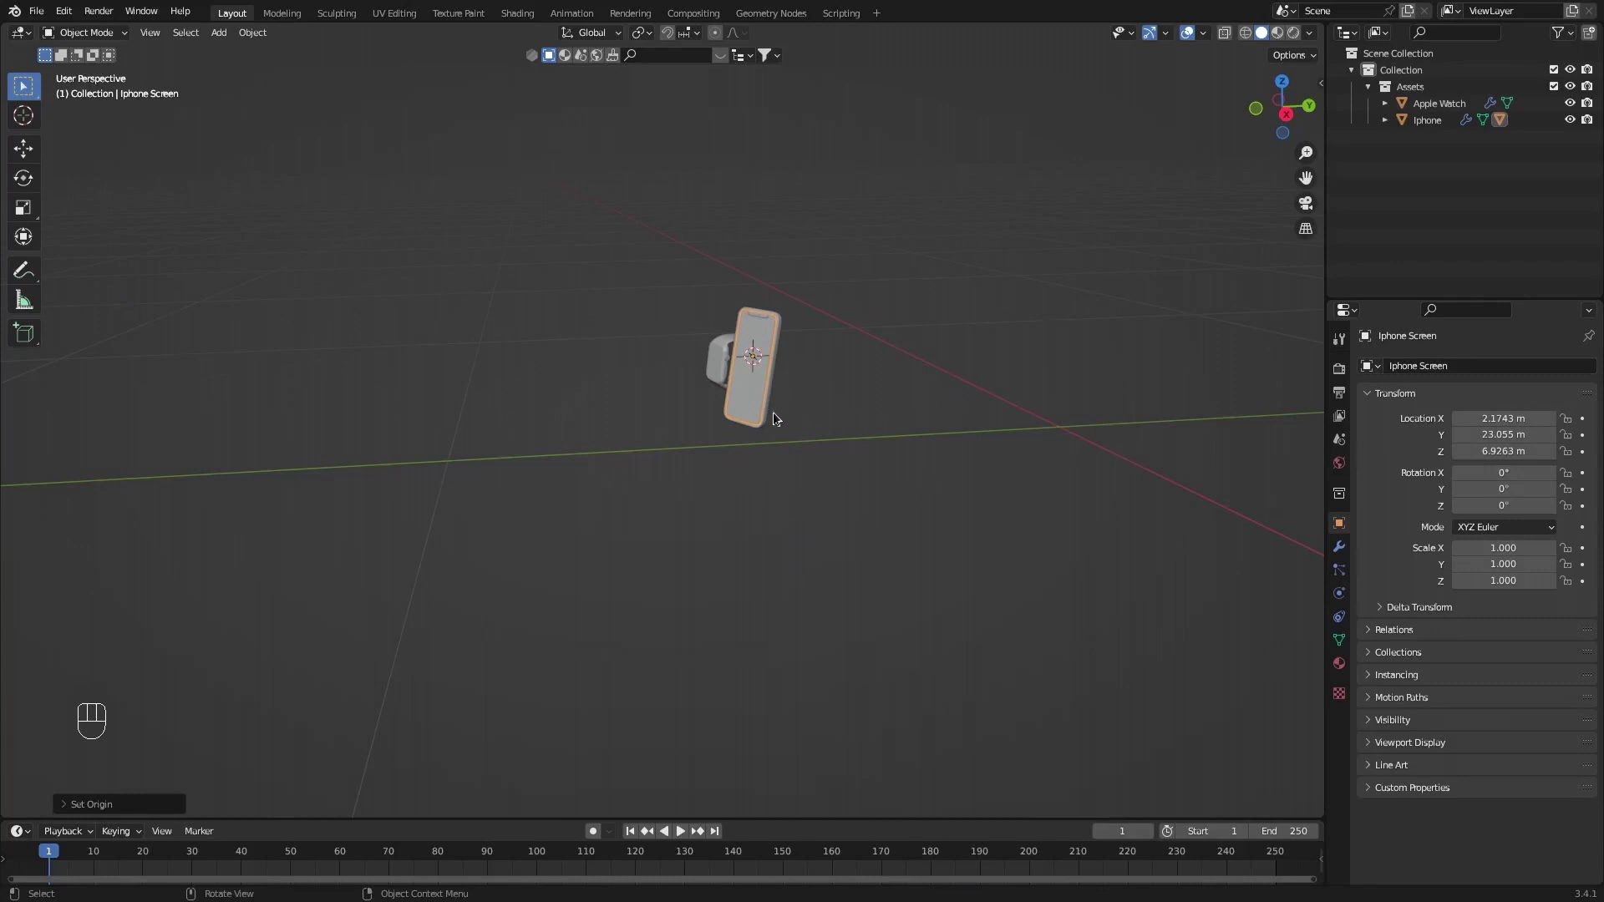
middle_click_drag(774, 412, 848, 481)
scroll(806, 414, "up", 2)
left_click(810, 416)
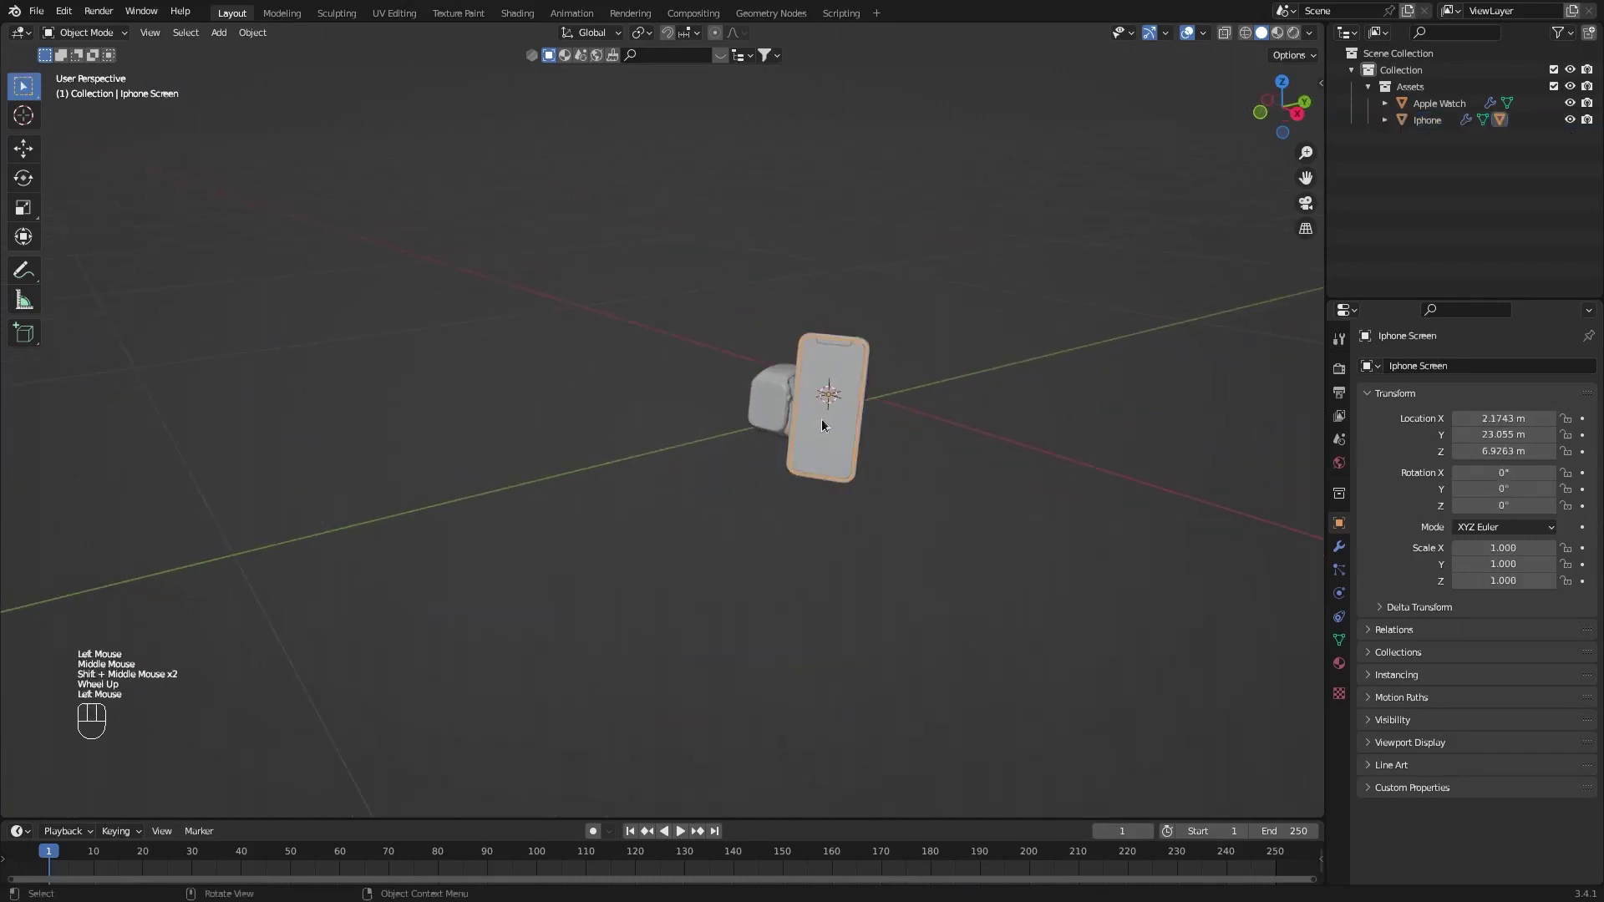
key("w")
key("w")
key("g")
key("Escape")
left_click(856, 453)
middle_click_drag(875, 458, 821, 441, "shift")
scroll(802, 453, "down", 1)
key("g")
left_click(861, 412)
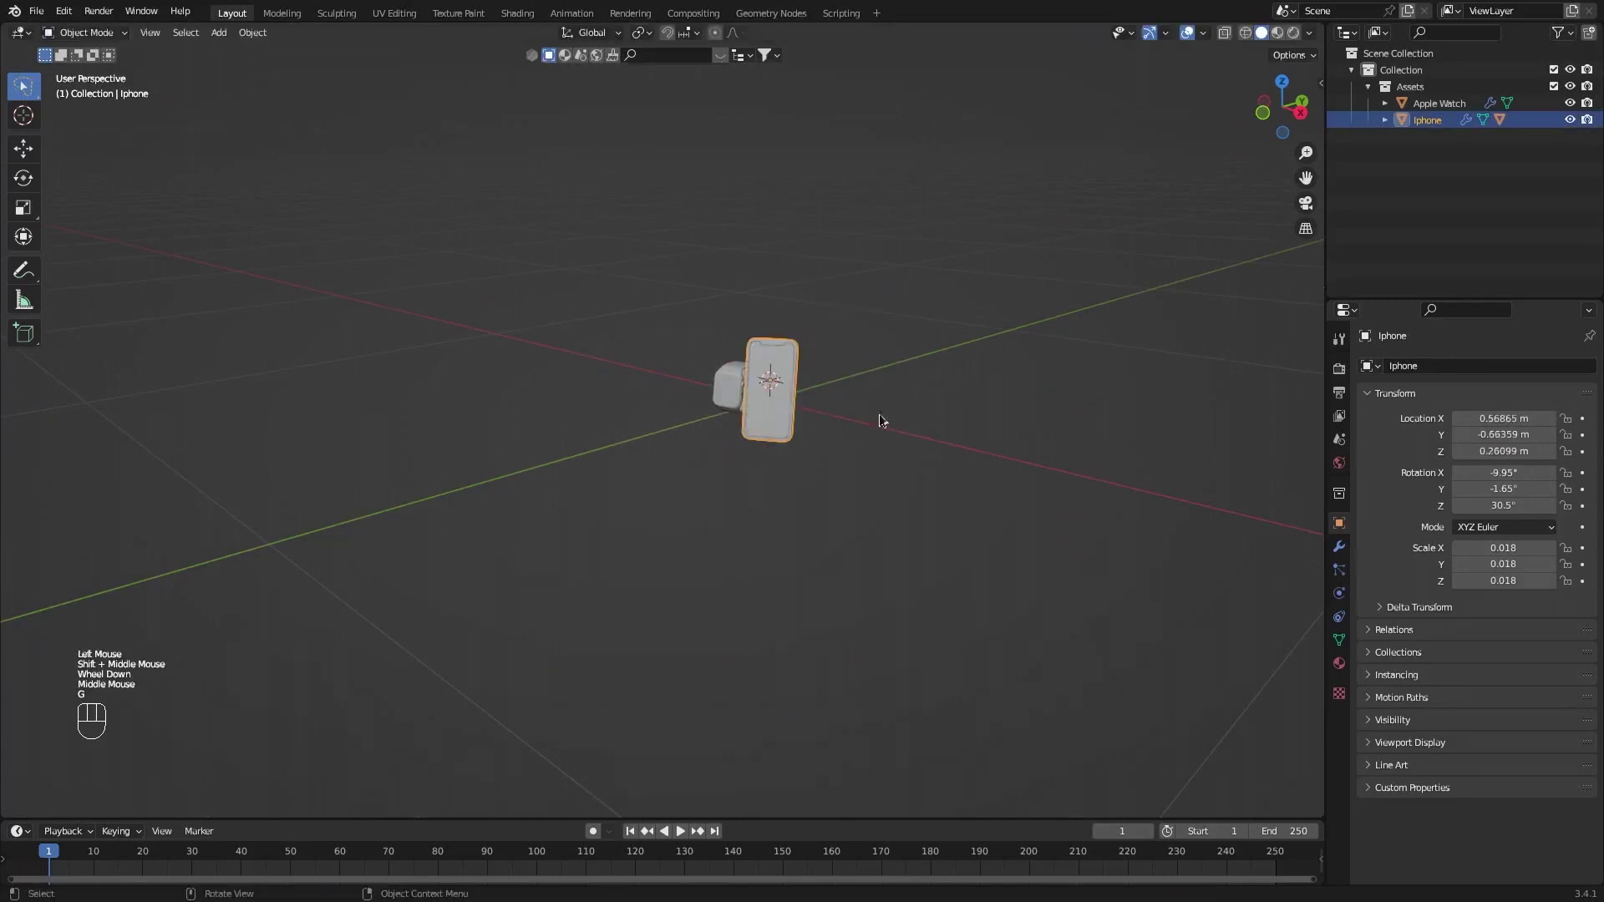
Scale the iPhone and Apple Watch up together to an iPhone scale of 0.253 and move them close to the world origin.
key("KP_Decimal")
scroll(864, 521, "down", 1)
scroll(861, 522, "down", 2)
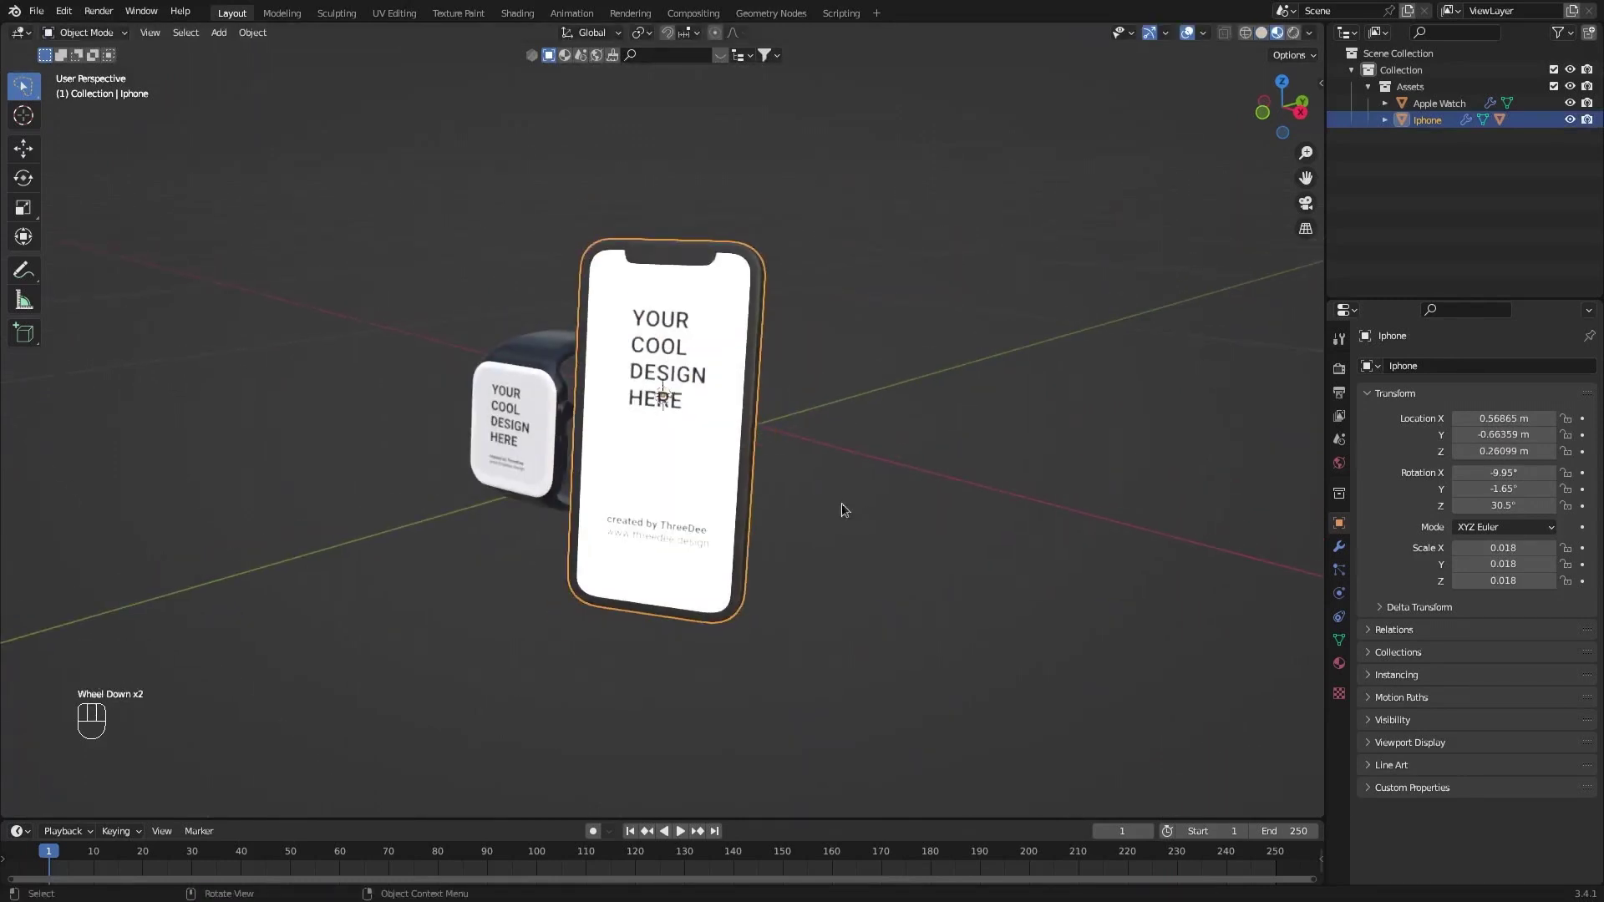
key("a")
scroll(765, 435, "down", 2)
middle_click_drag(765, 434, 795, 491)
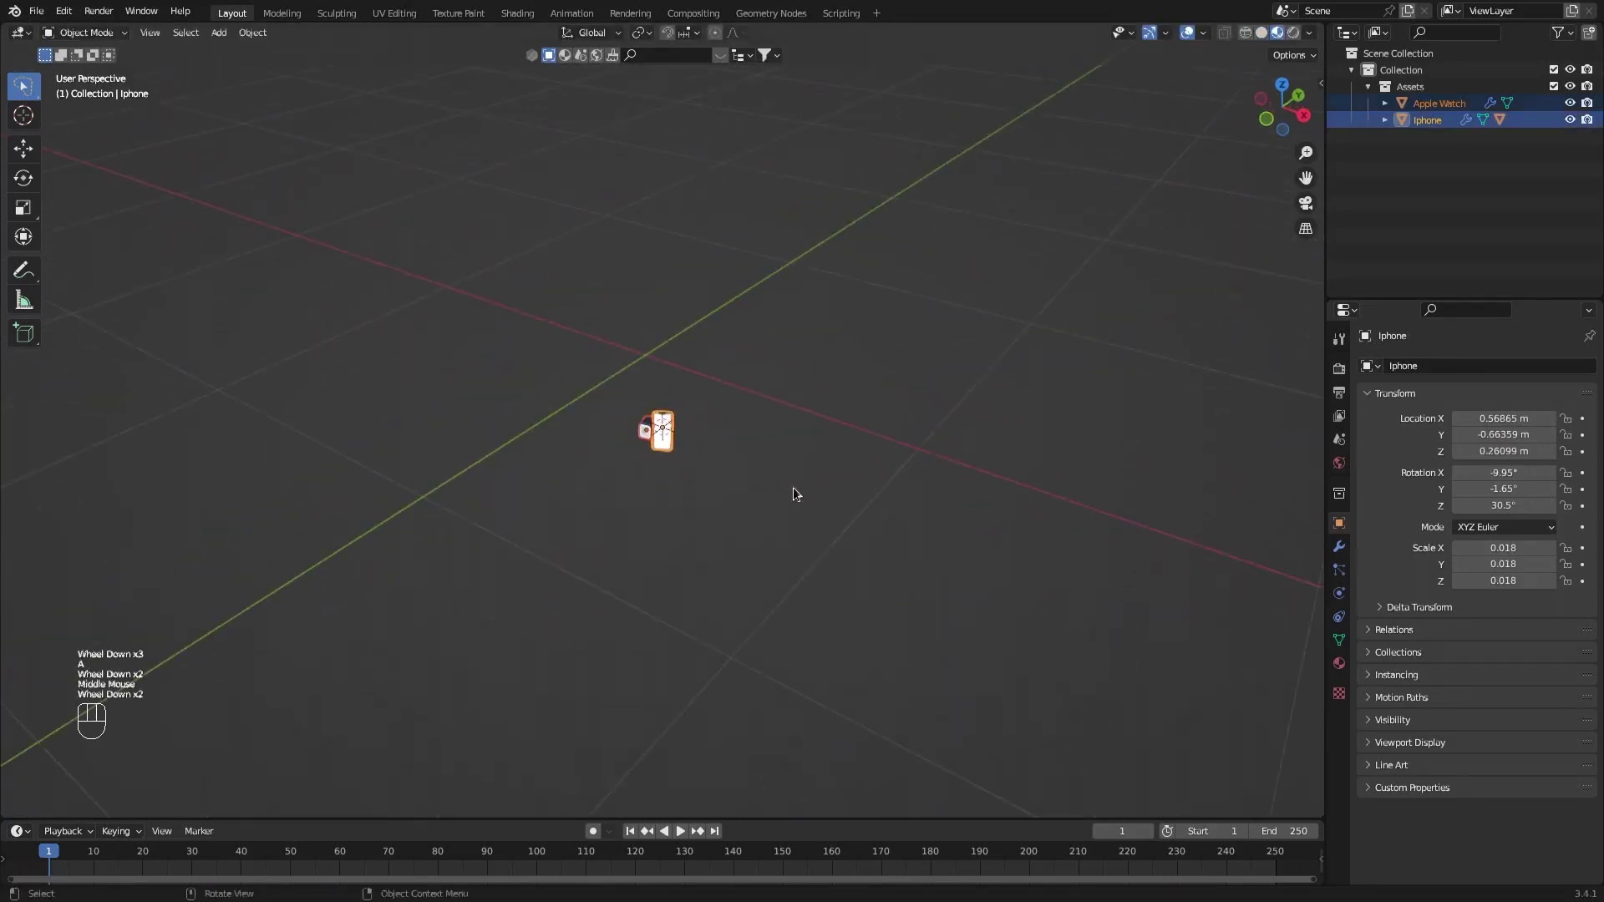
key("s")
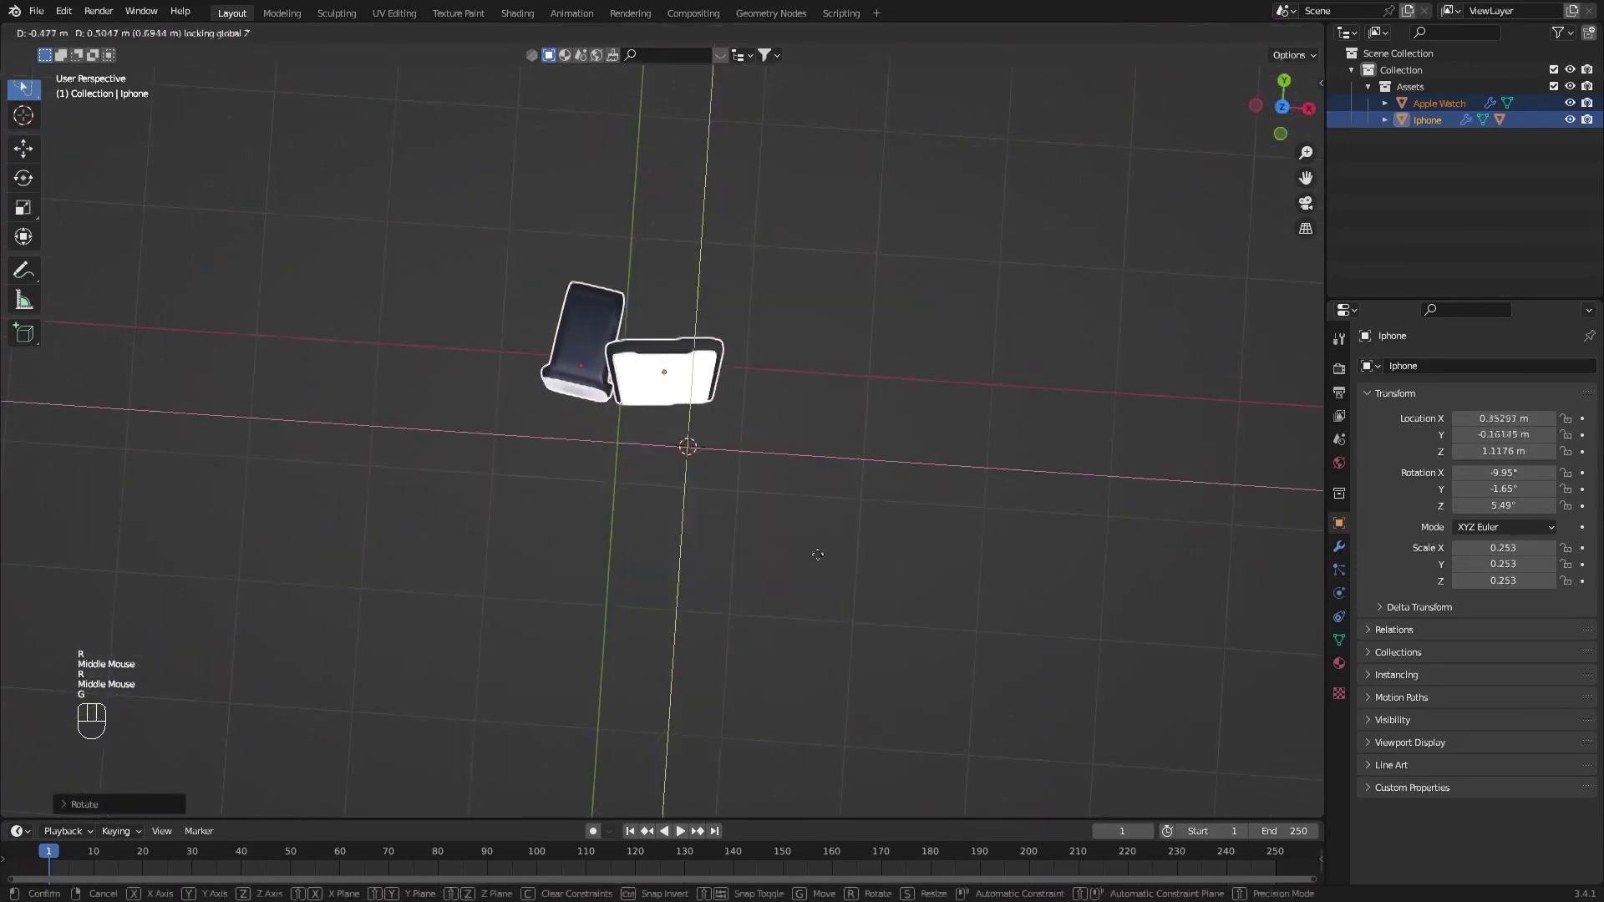
left_click(805, 550)
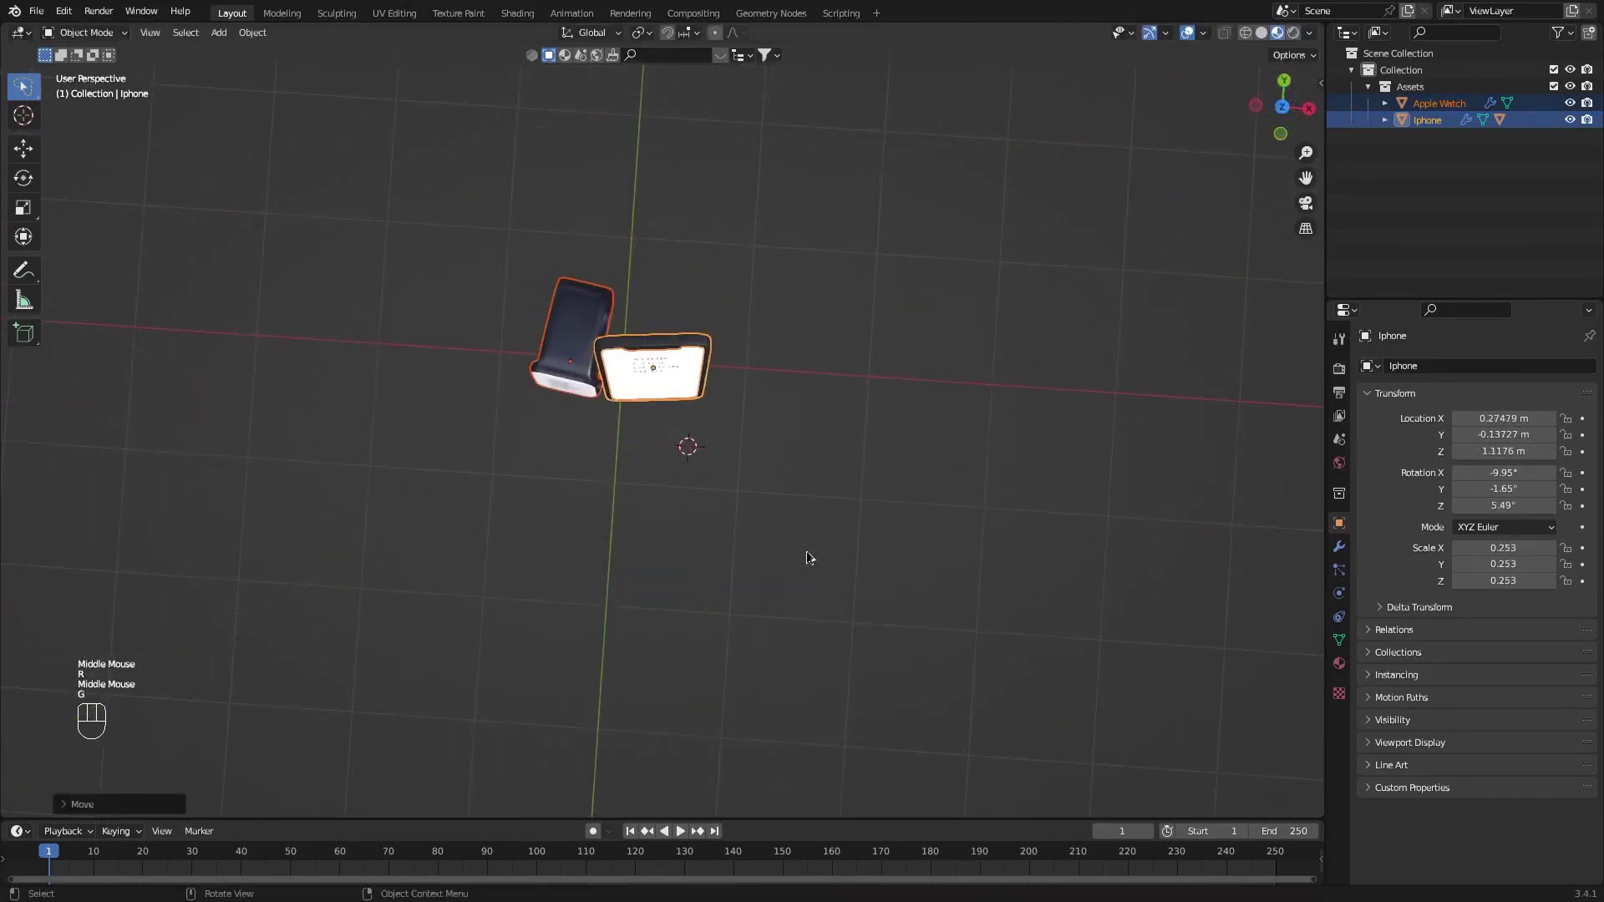
middle_click_drag(722, 447, 780, 497, "shift")
middle_click_drag(780, 497, 772, 505)
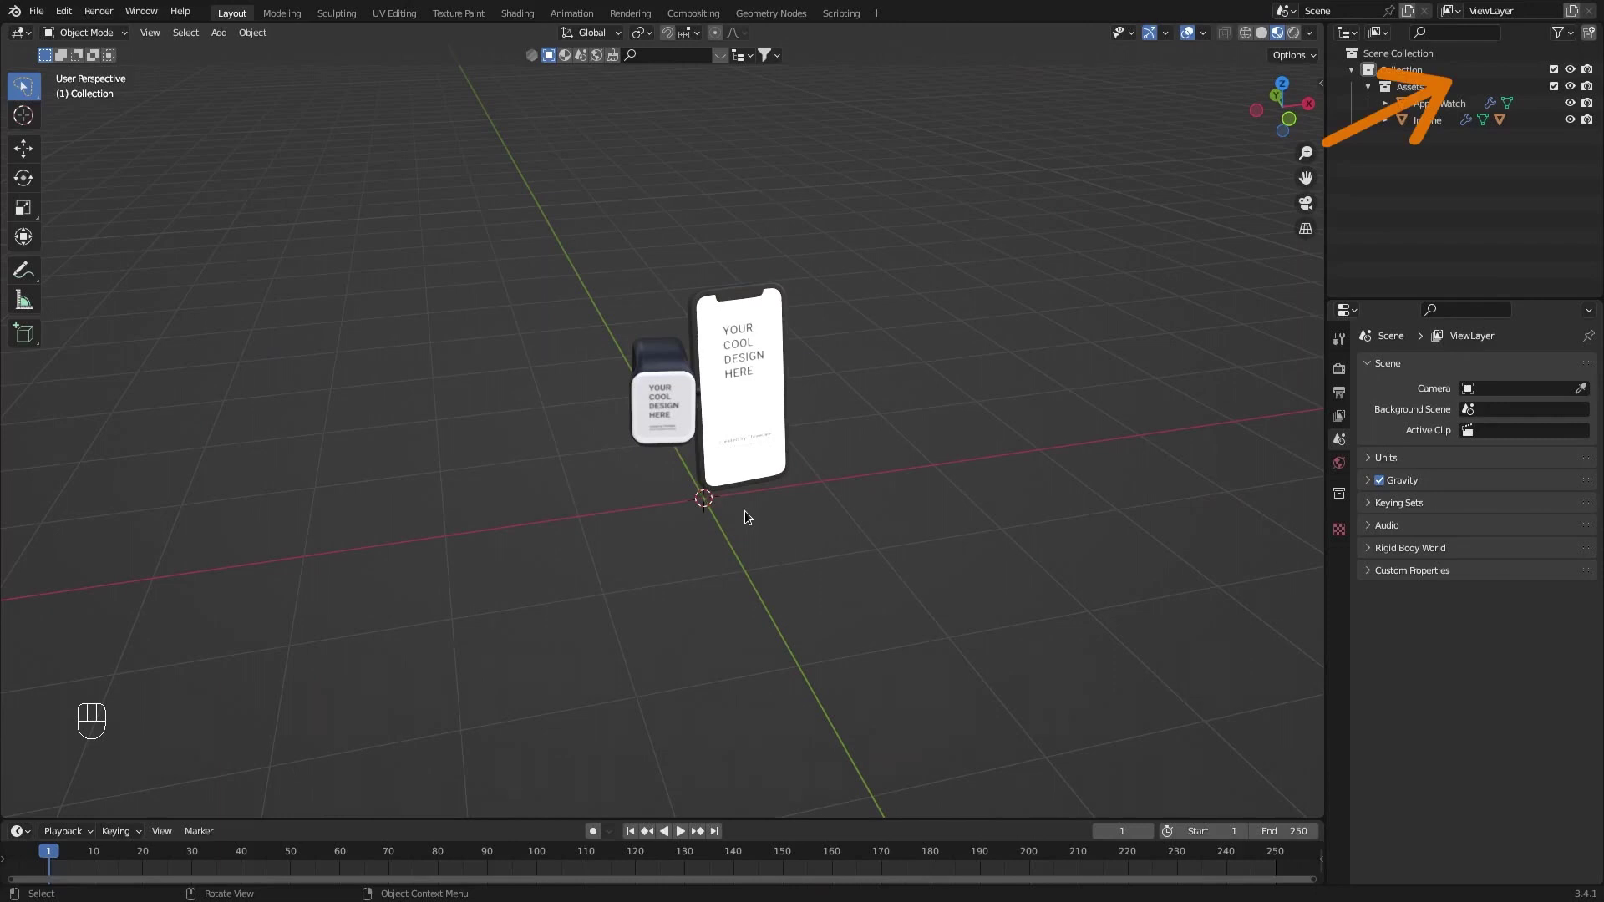
Add a mesh plane beneath the devices and scale it to about 3.336 on X and 1.719 on Y.
key("shift+a")
mouse_move(934, 528)
left_click(1025, 530)
middle_click_drag(844, 531, 869, 533)
key("s")
left_click(982, 548)
middle_click_drag(983, 548, 941, 577)
key("s")
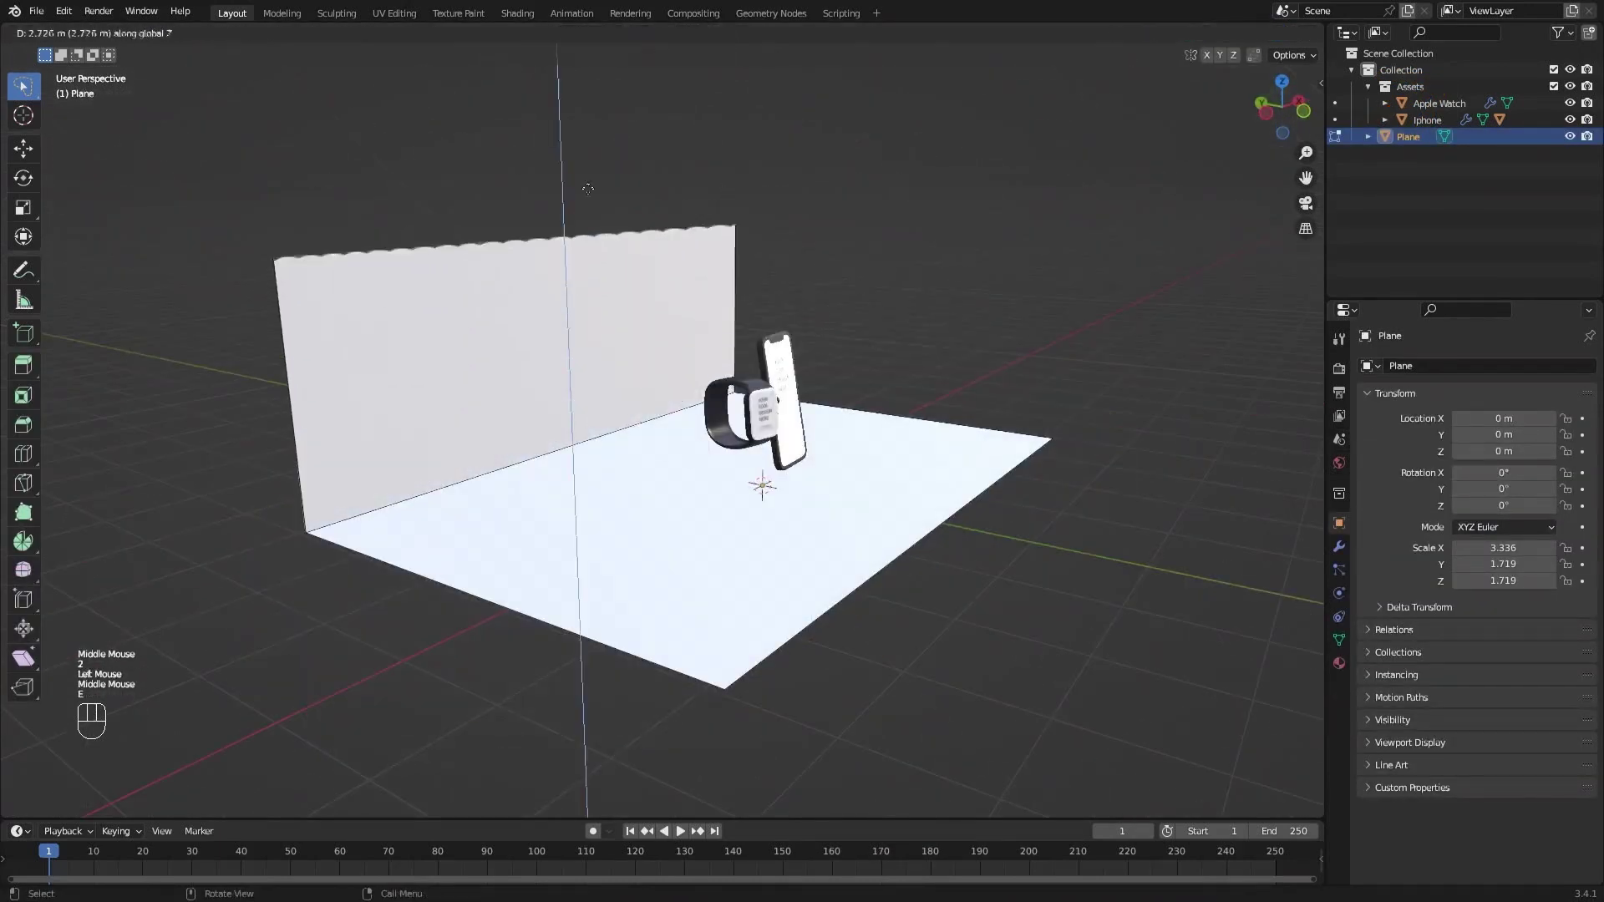
Bevel the edge between the backdrop's floor and back wall with extra segments to form a smooth curve.
scroll(655, 591, "up", 5)
key("ctrl+b")
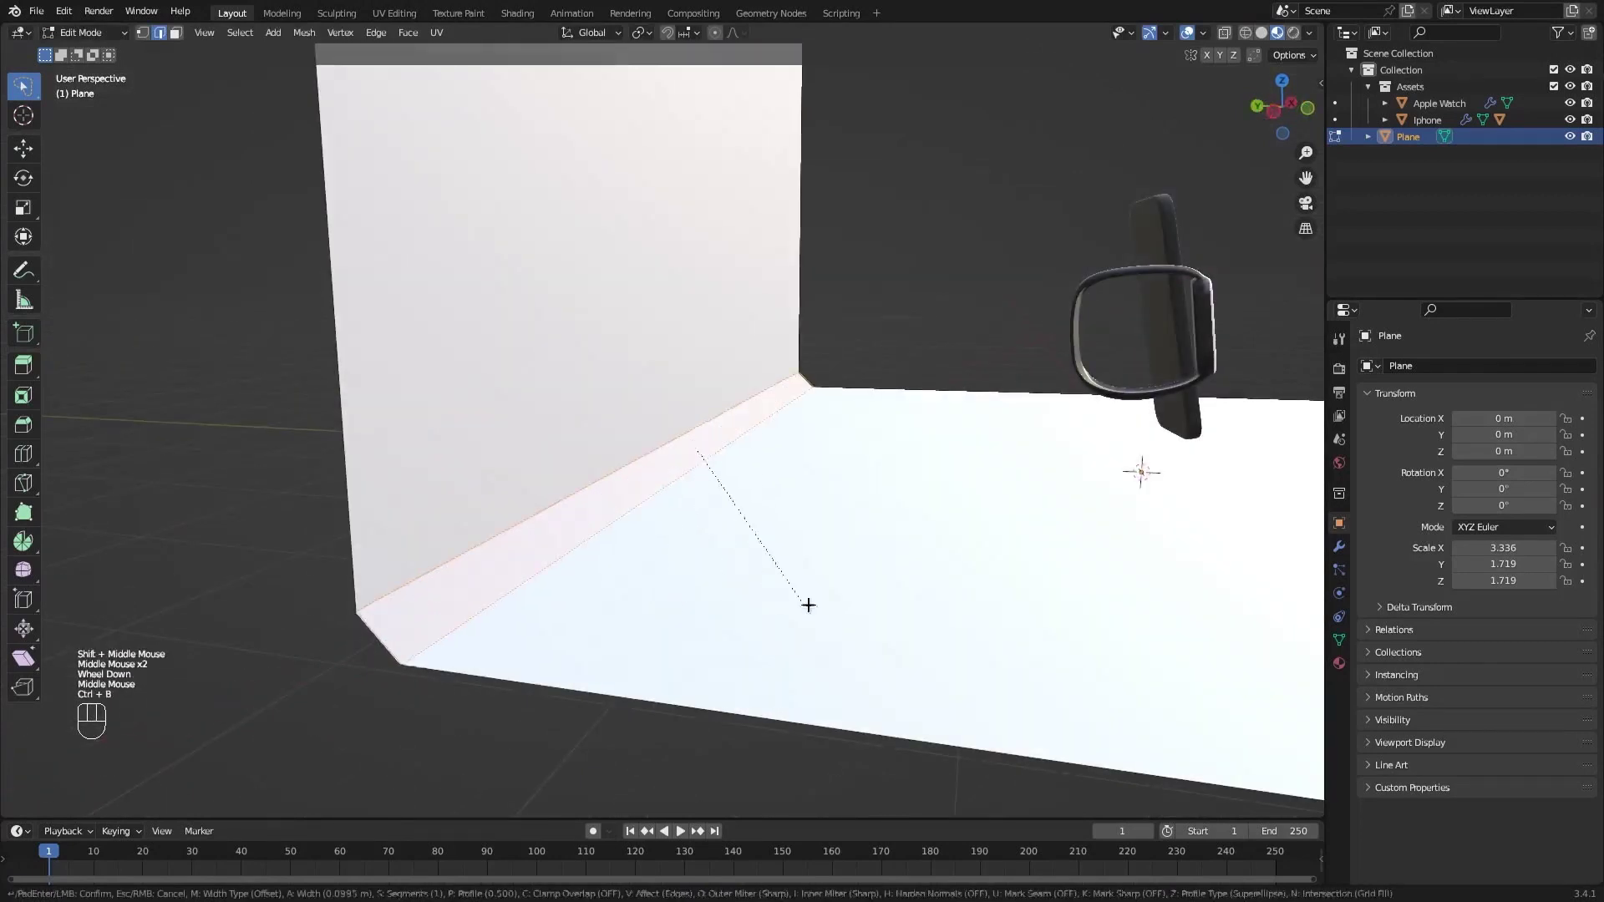
scroll(837, 609, "up", 5)
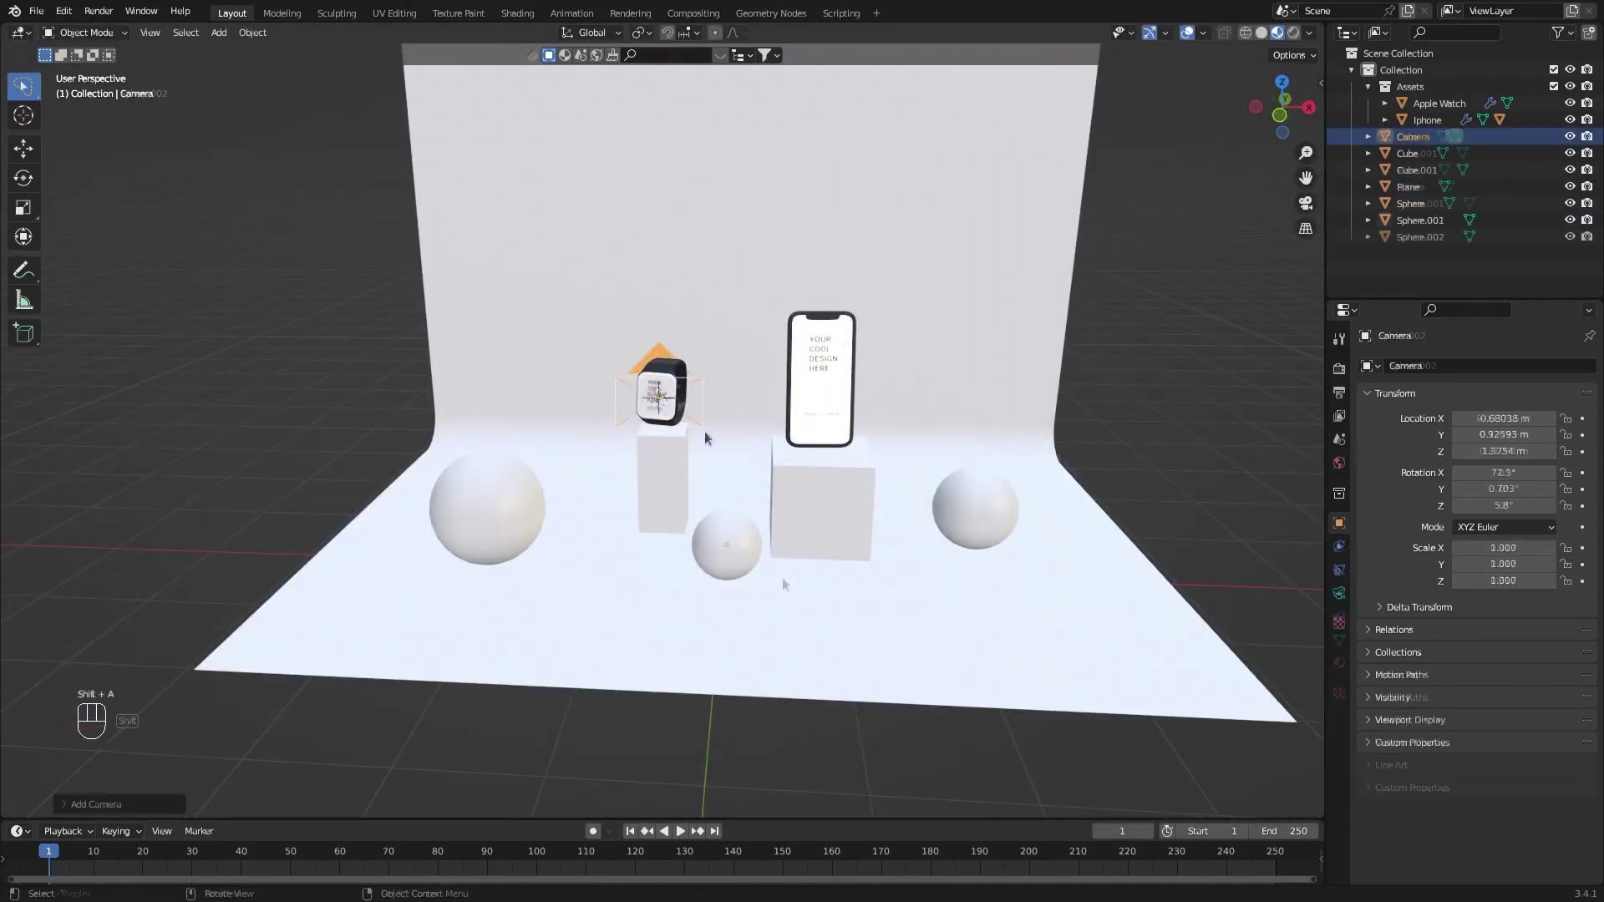
Lock the new camera to the view and frame the devices, pedestals and spheres through it.
key("KP_0")
scroll(704, 430, "up", 3)
scroll(668, 422, "down", 2)
scroll(658, 419, "up", 1)
key("n")
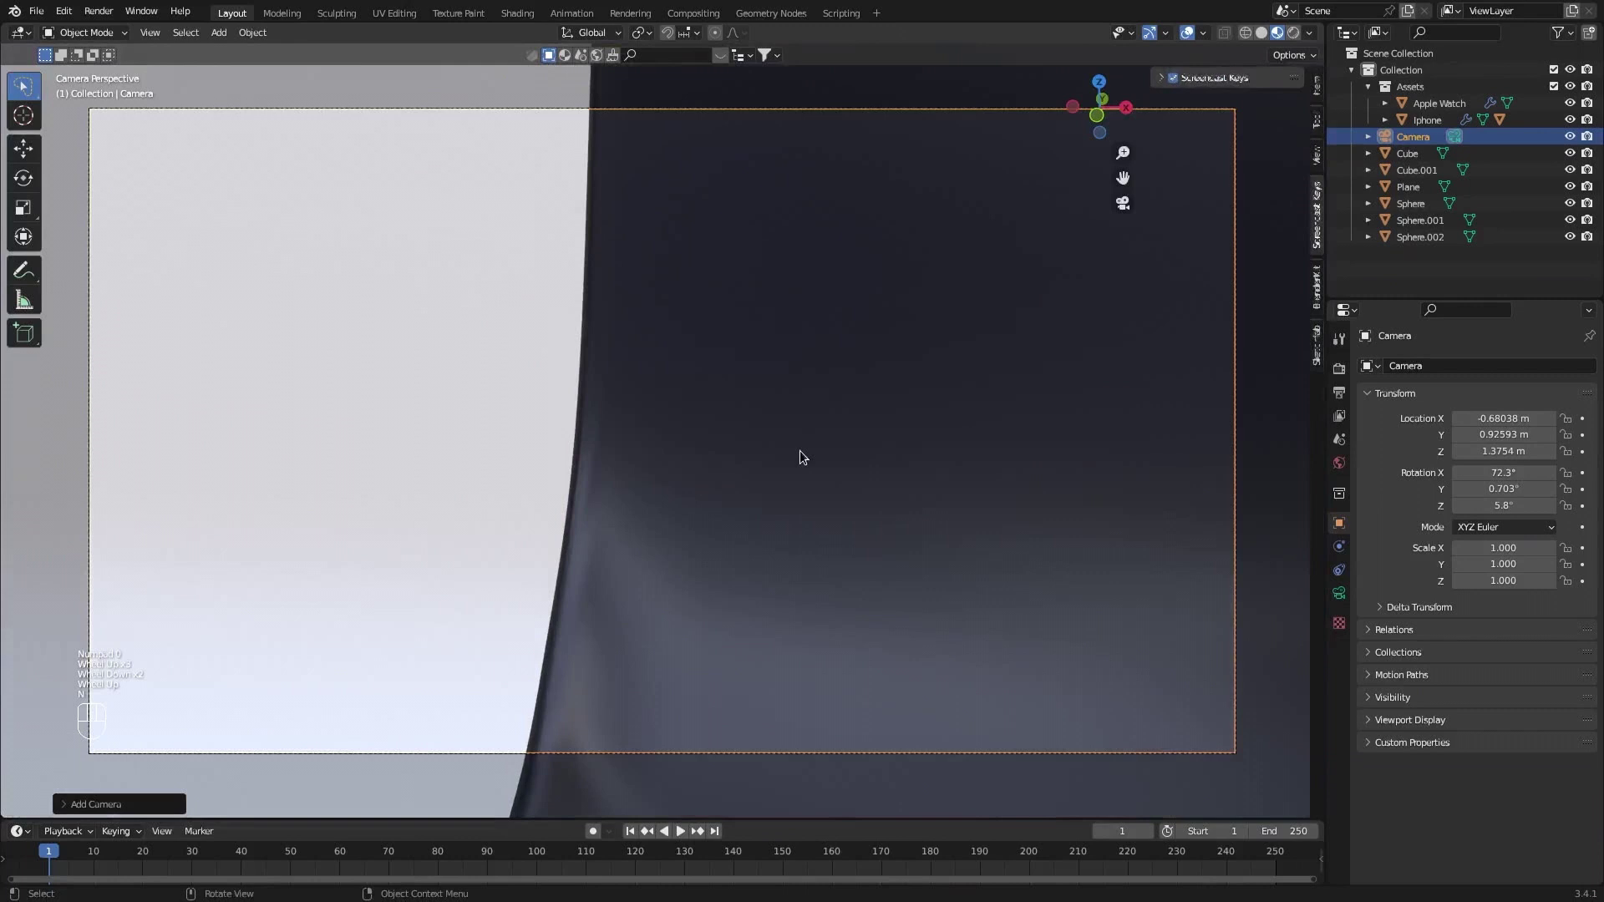
left_click(1314, 154)
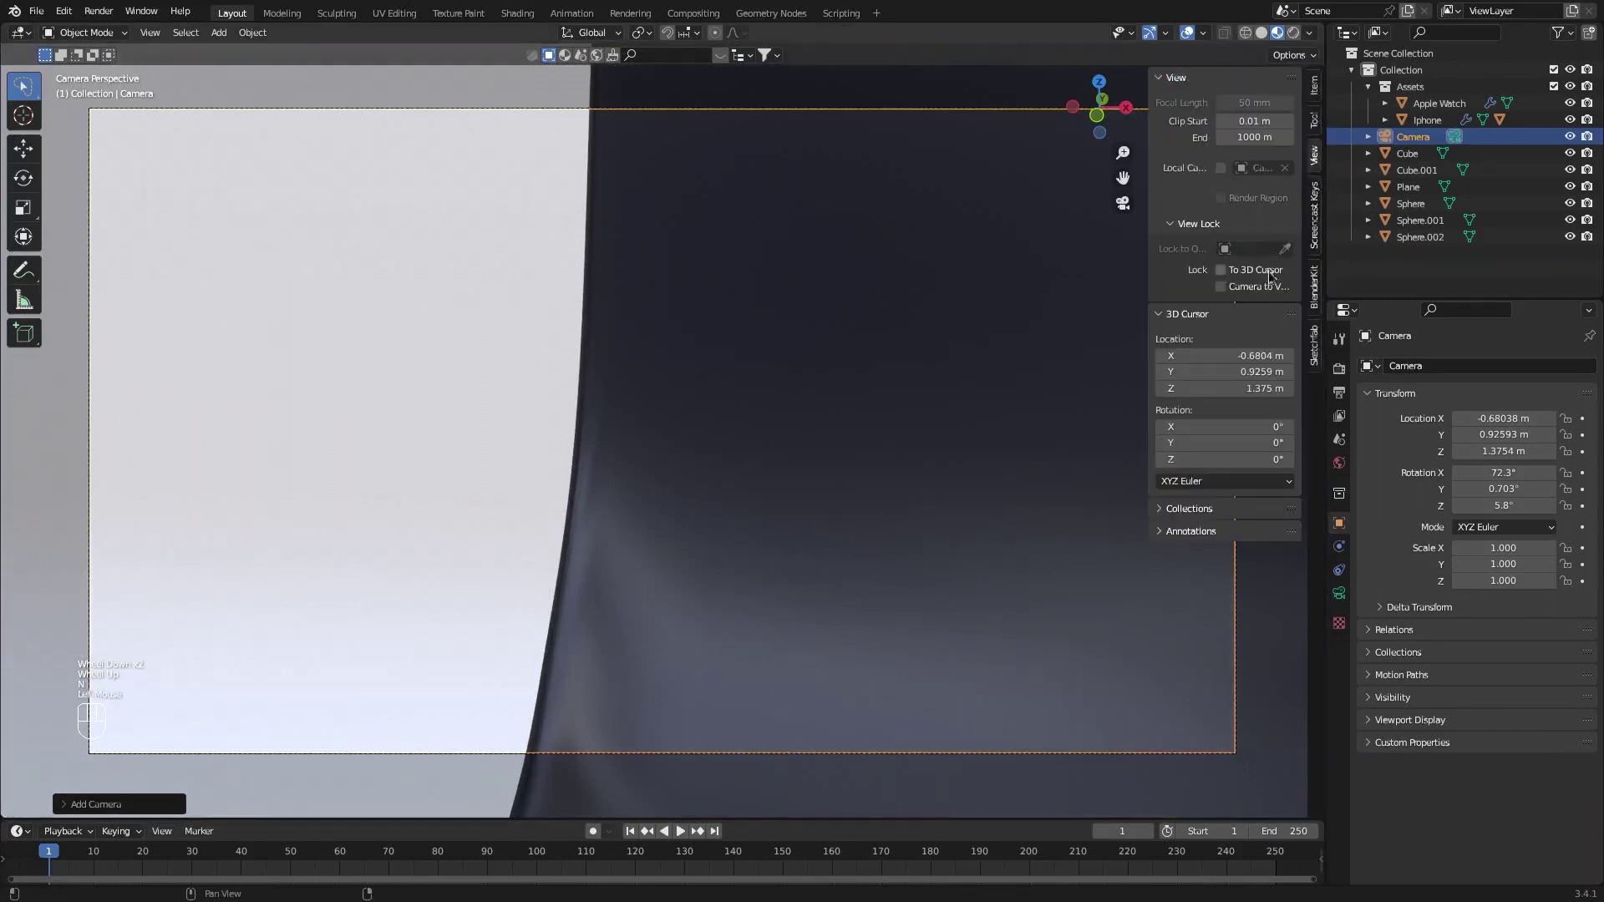
left_click(1238, 287)
key("n")
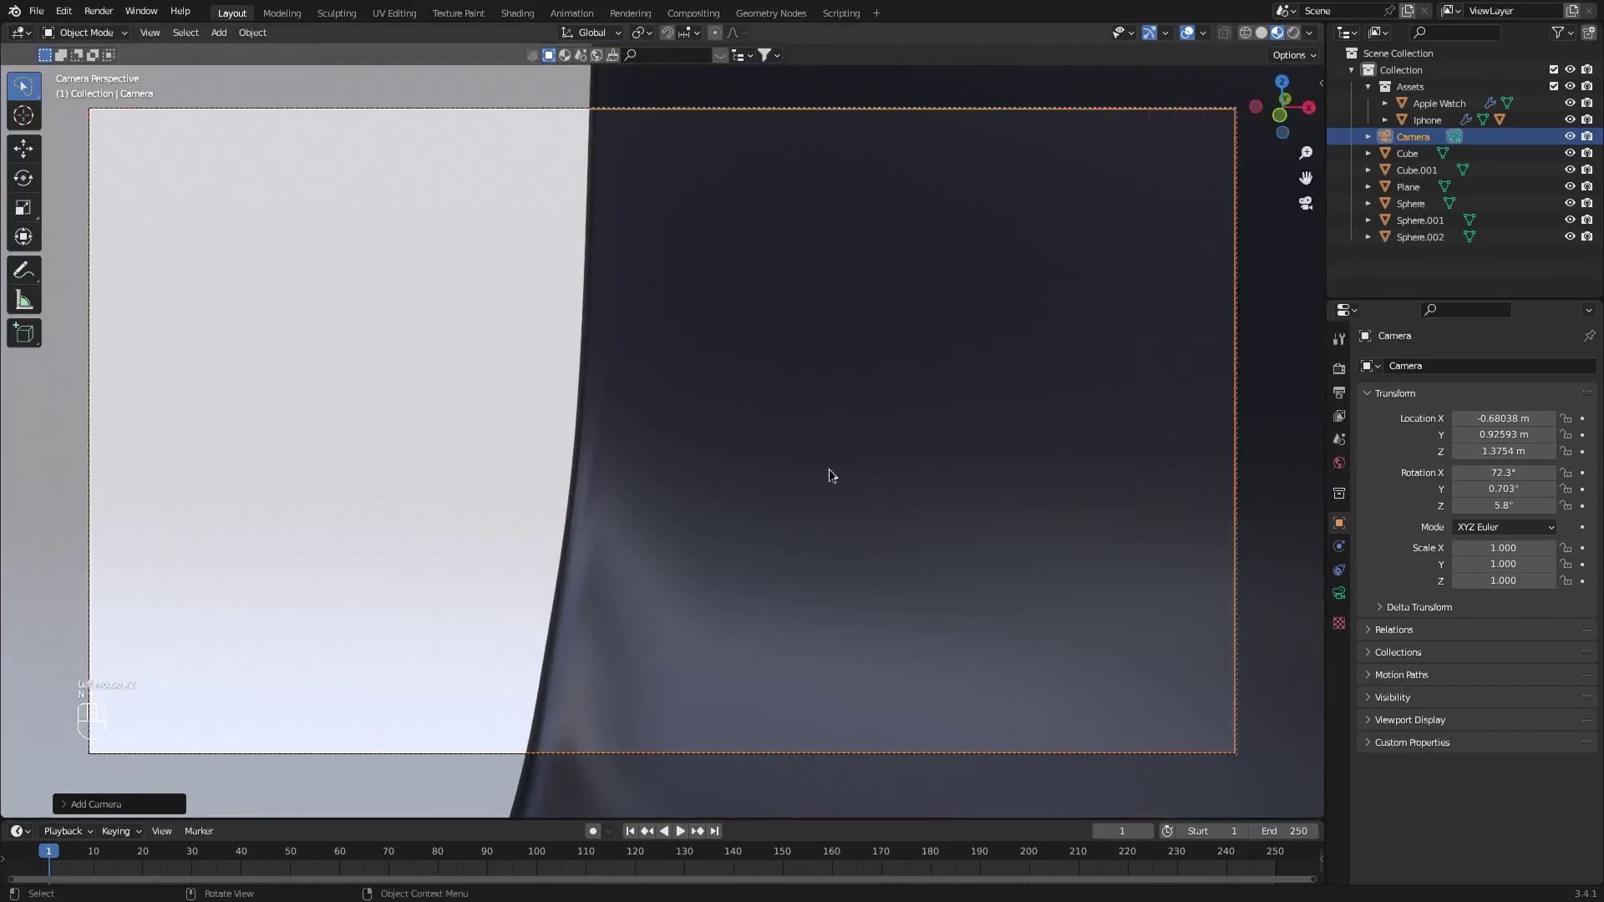
scroll(824, 458, "down", 15)
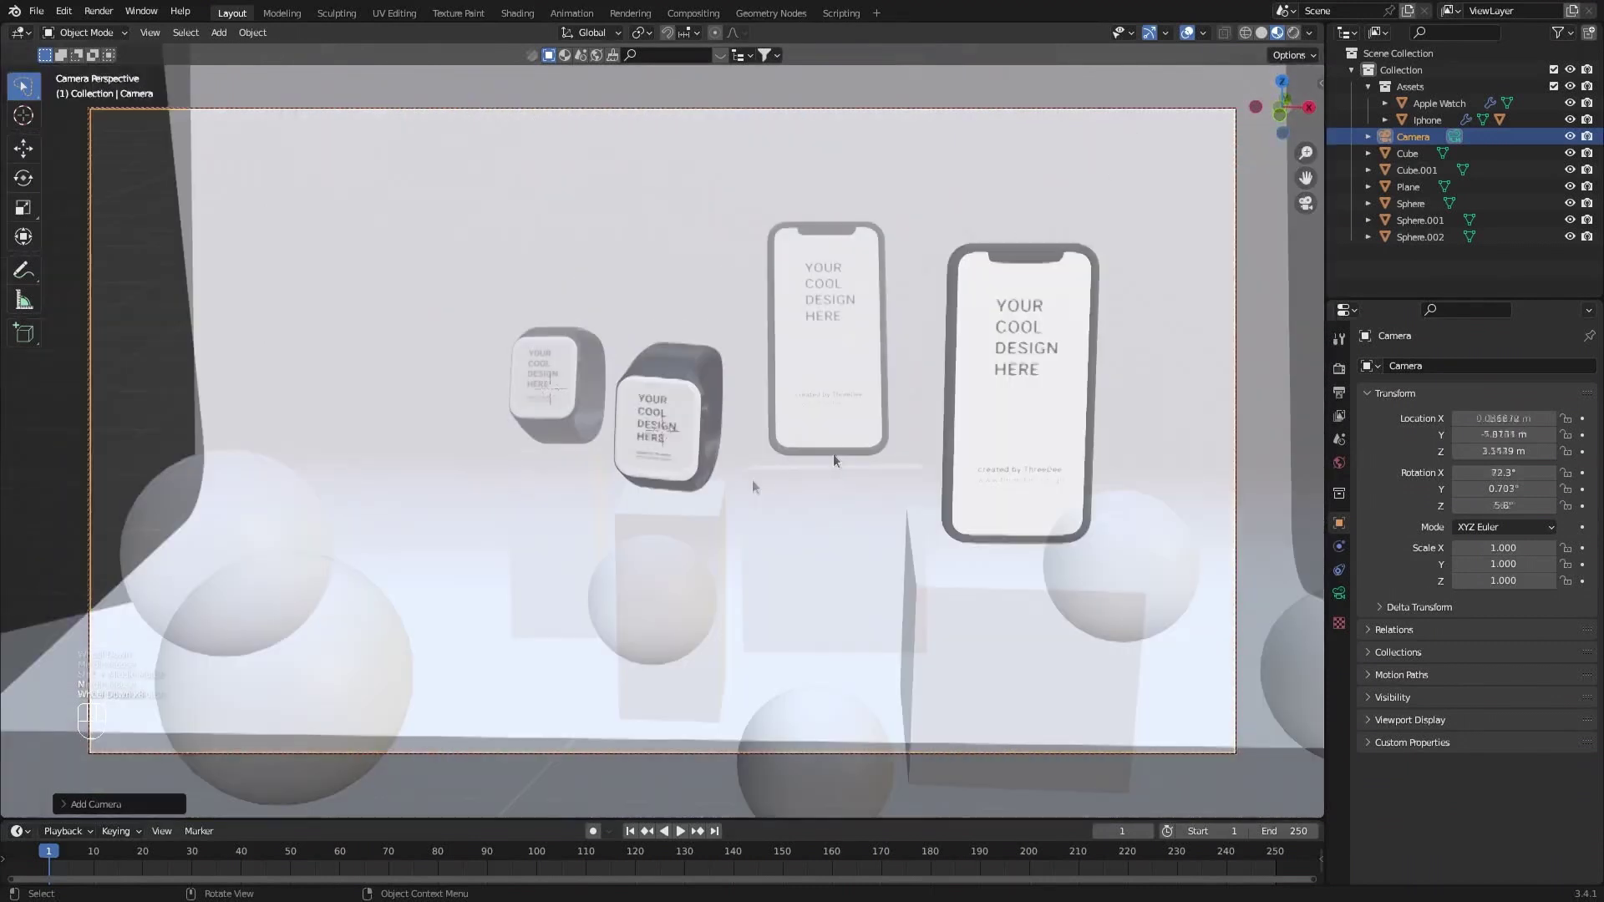
middle_click_drag(755, 483, 725, 473, "shift")
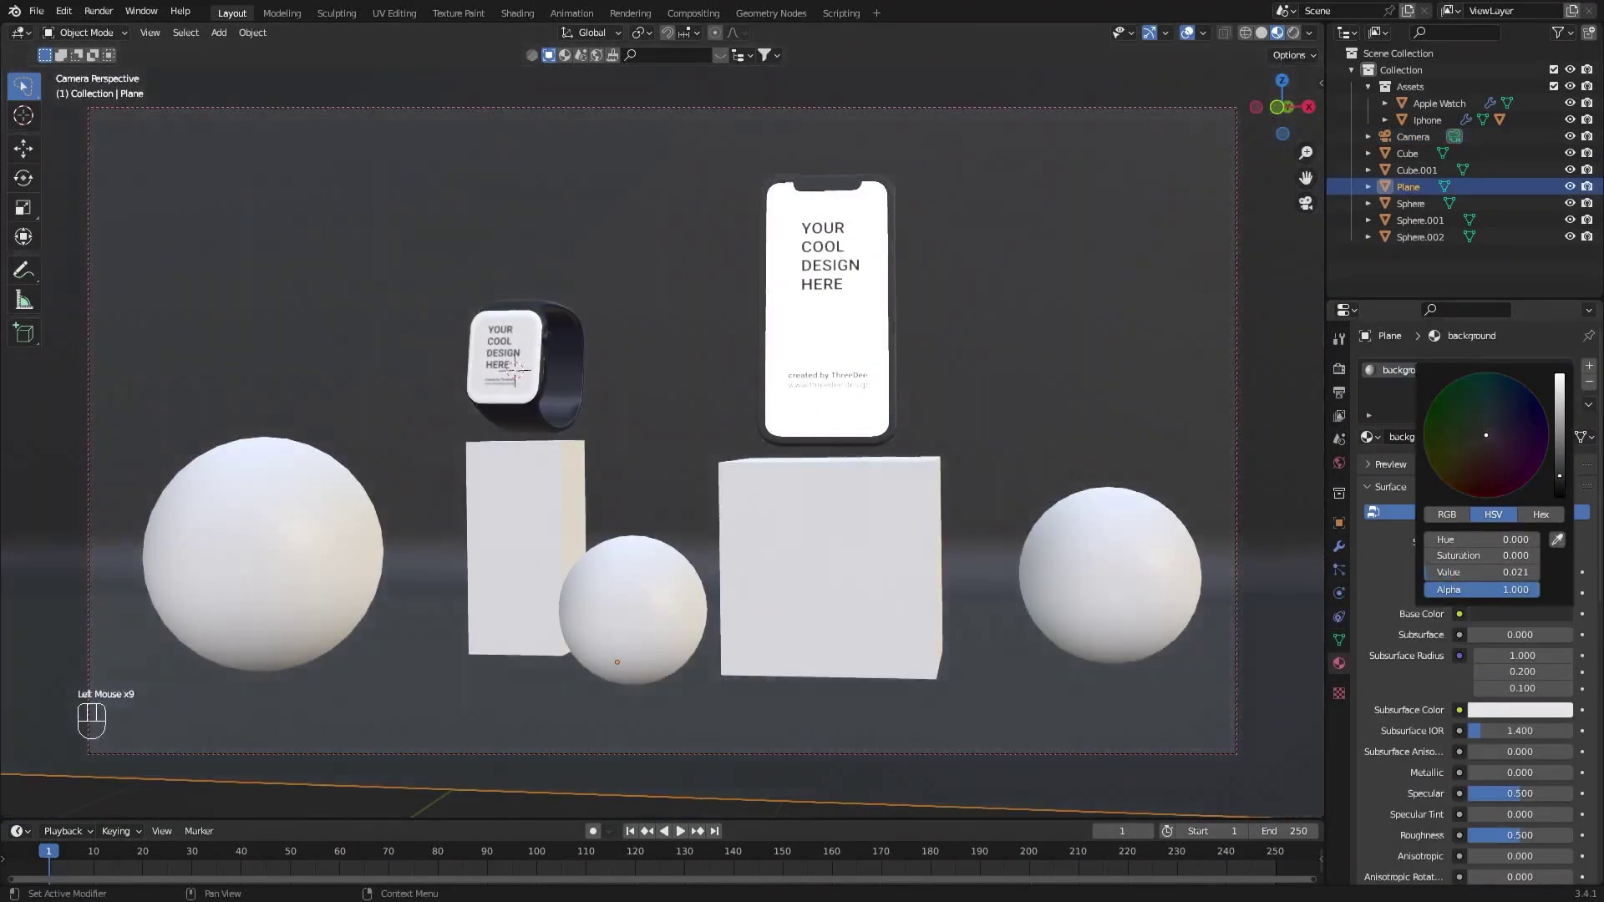
Adjust the hue of the near-black base color in the backdrop plane's background material.
left_click_drag(1486, 335, 1499, 356)
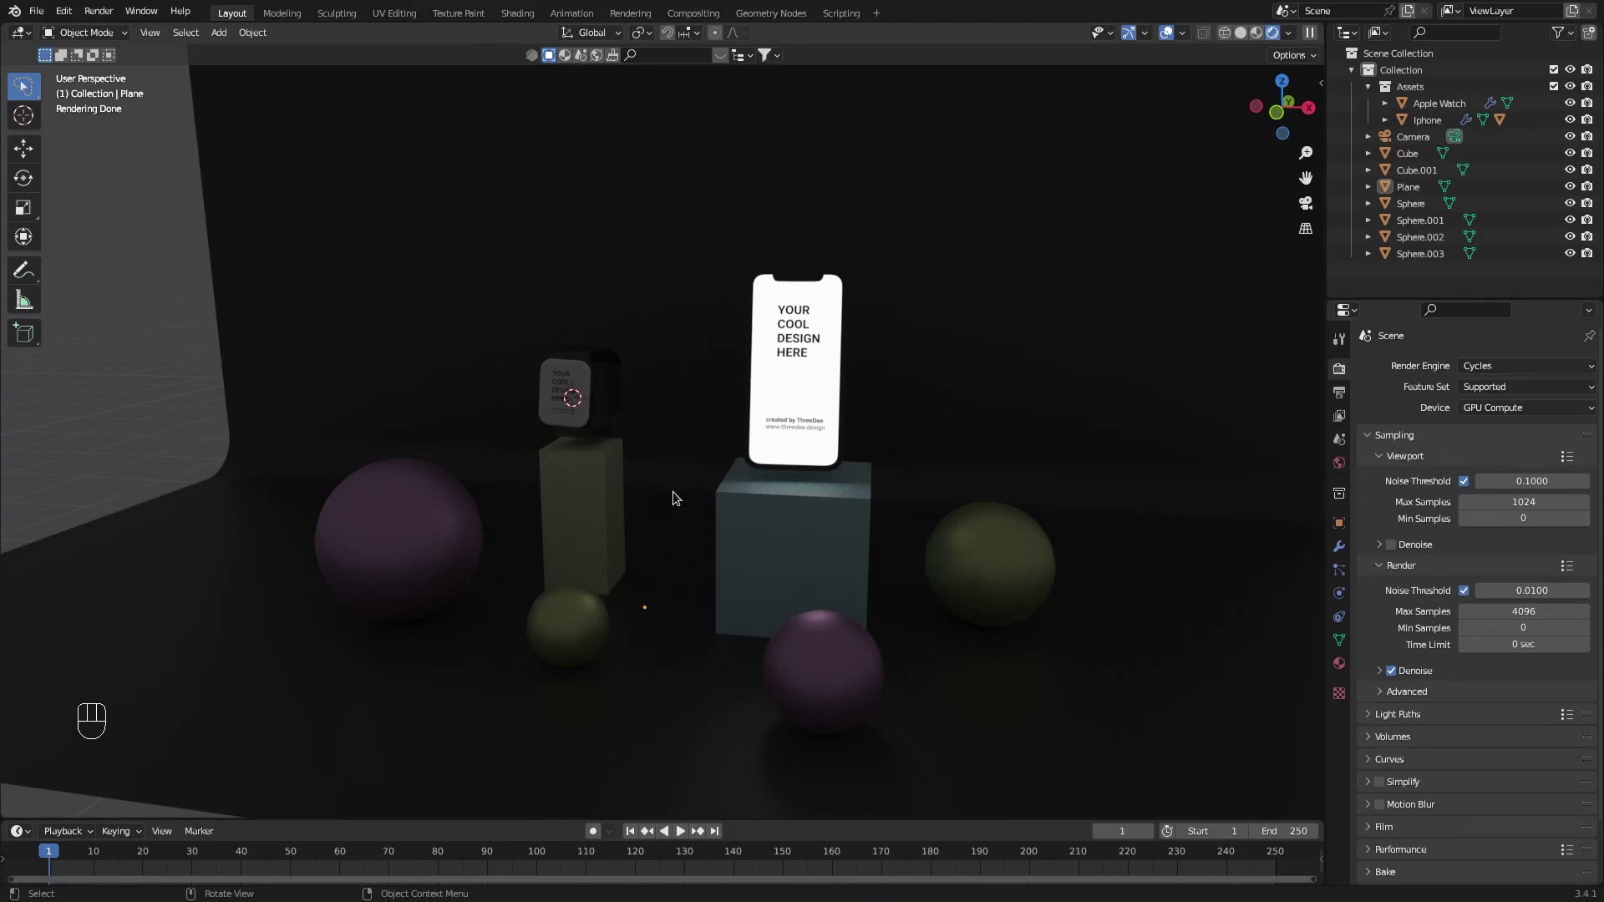
Switch the viewport to another shading mode and back to rendered shading.
key("z")
left_click(1010, 534)
mouse_move(911, 506)
middle_mouse_down()
mouse_move(839, 513)
mouse_move(989, 508)
mouse_move(871, 508)
mouse_move(905, 504)
middle_mouse_up()
key("z")
left_click(818, 449)
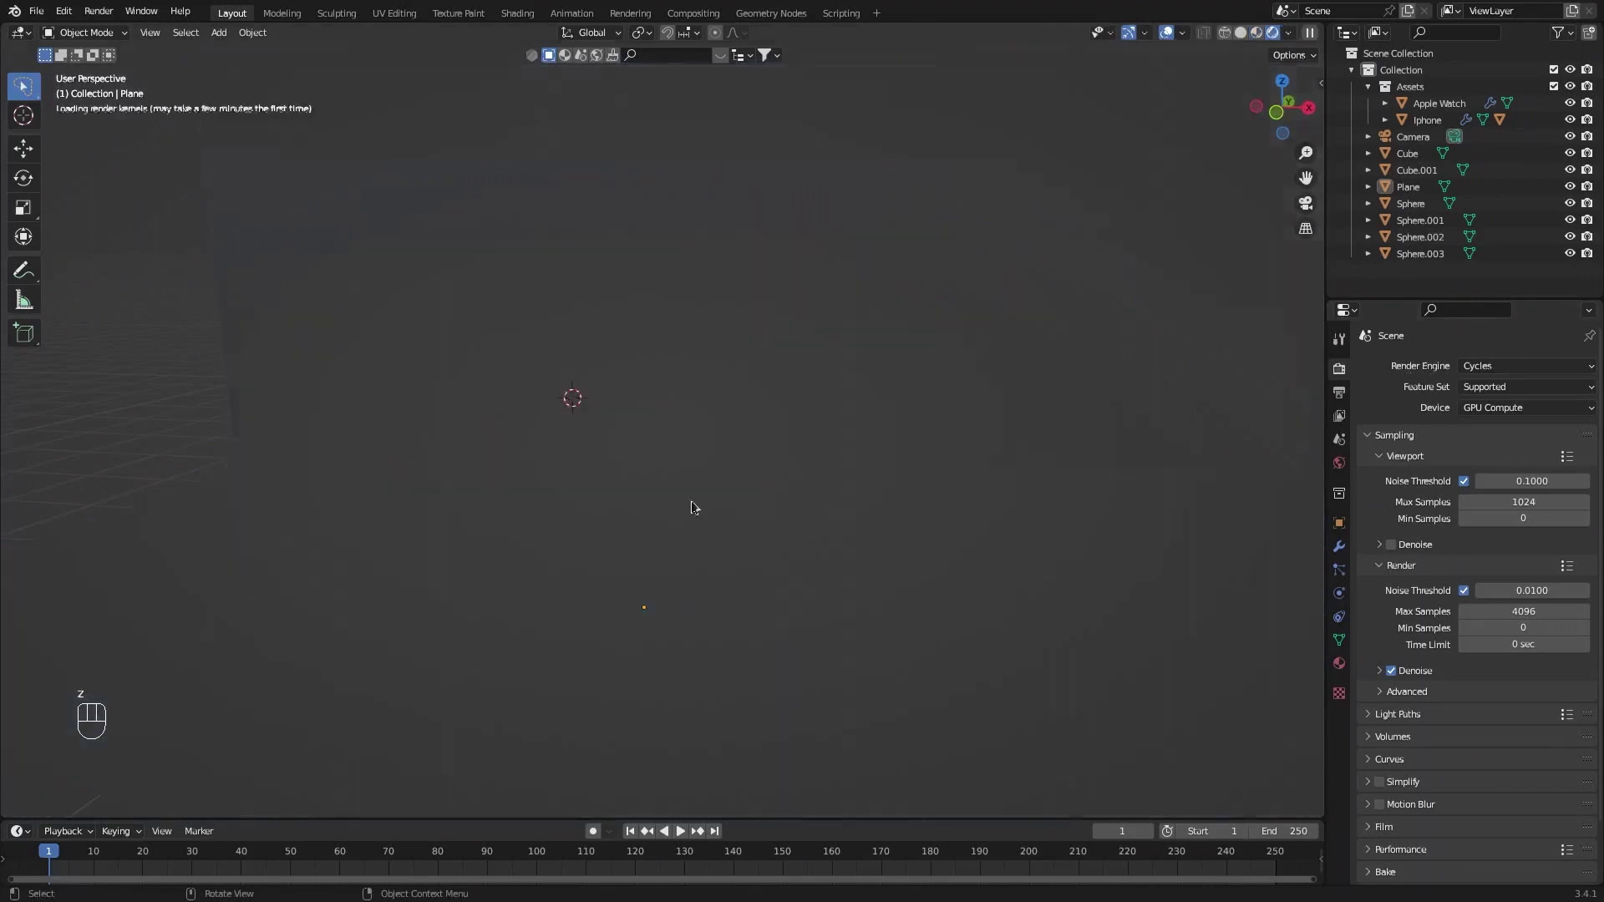
mouse_move(625, 524)
middle_mouse_down()
mouse_move(614, 518)
mouse_move(640, 520)
middle_mouse_up()
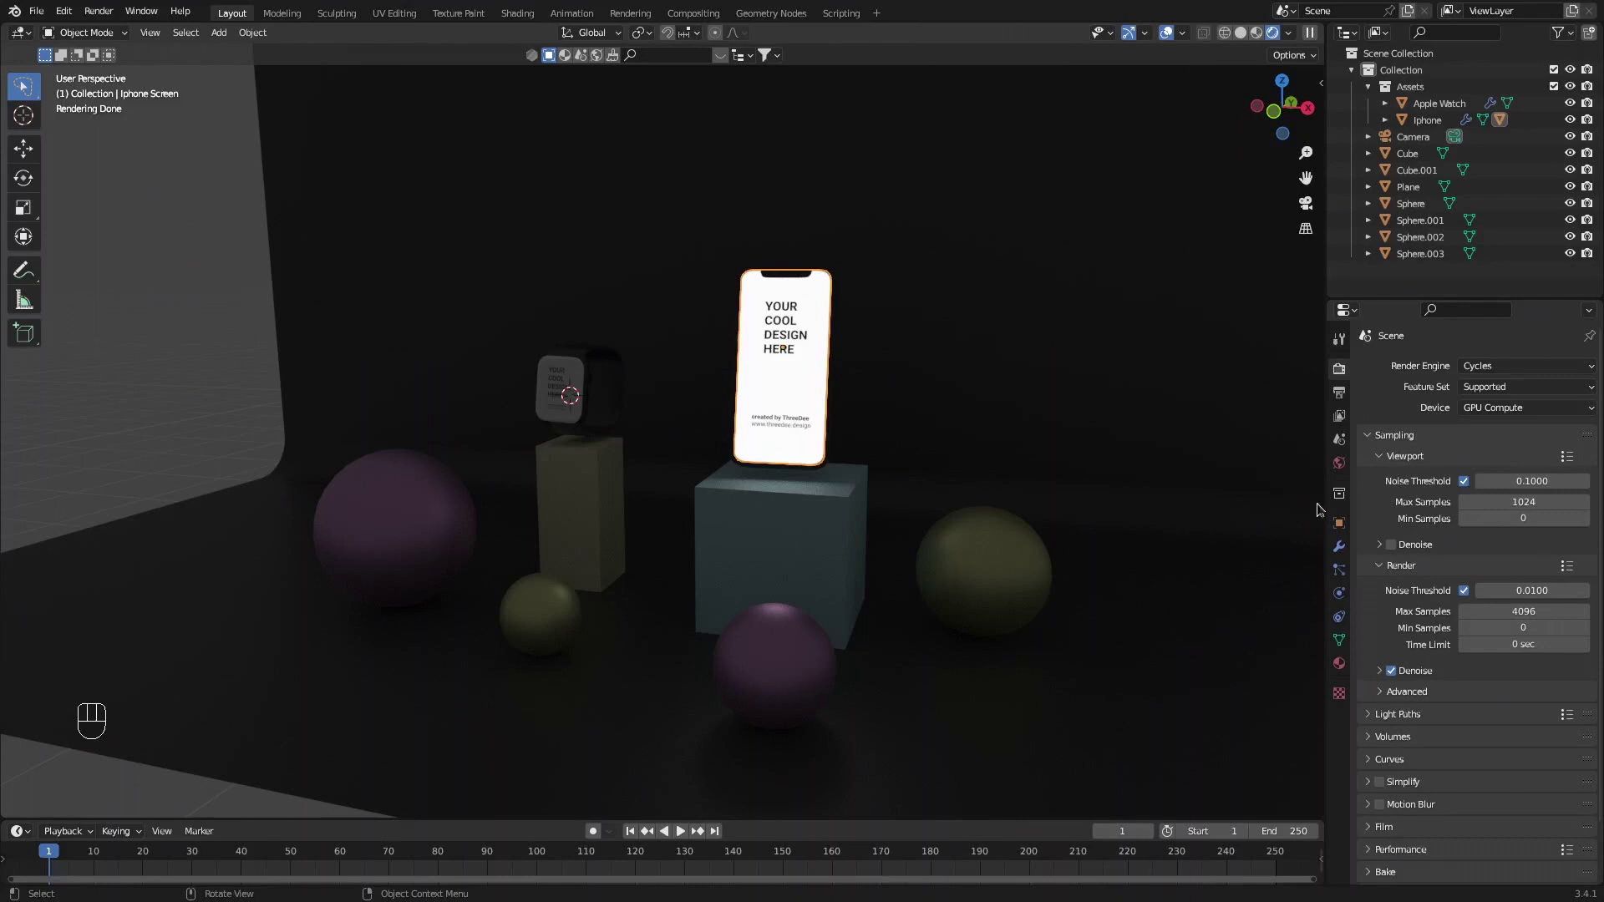
Light the world with the neon_photostudio_4k.exr environment texture and set its strength to 0.5.
left_click(1338, 464)
left_click(1459, 470)
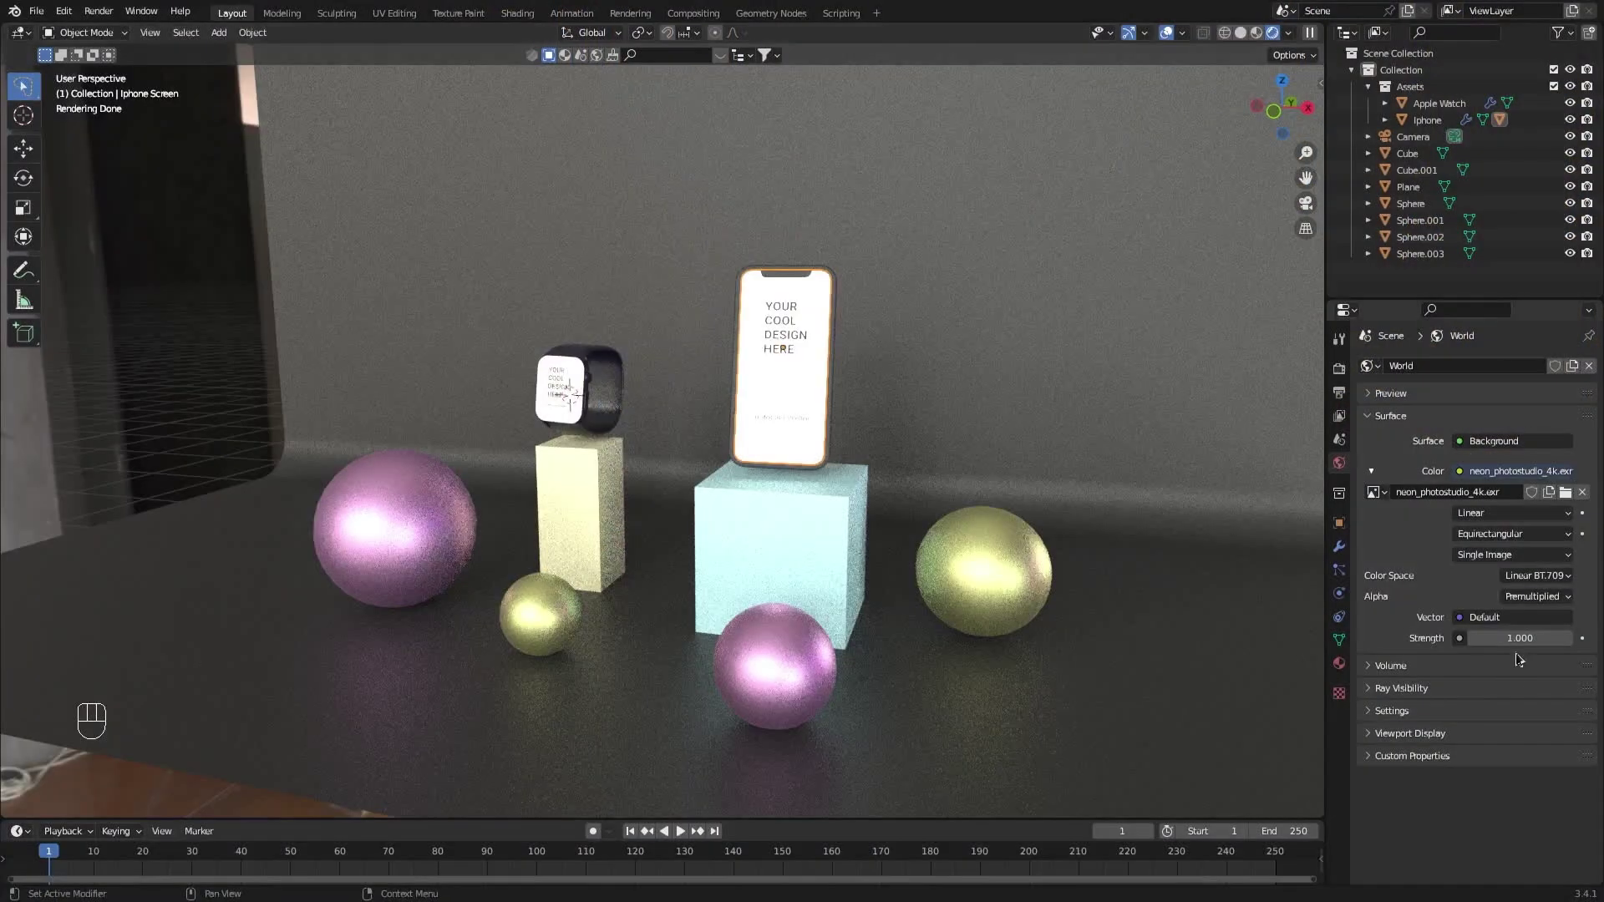
left_click(1517, 638)
key("BackSpace")
type("0.5")
key("Return")
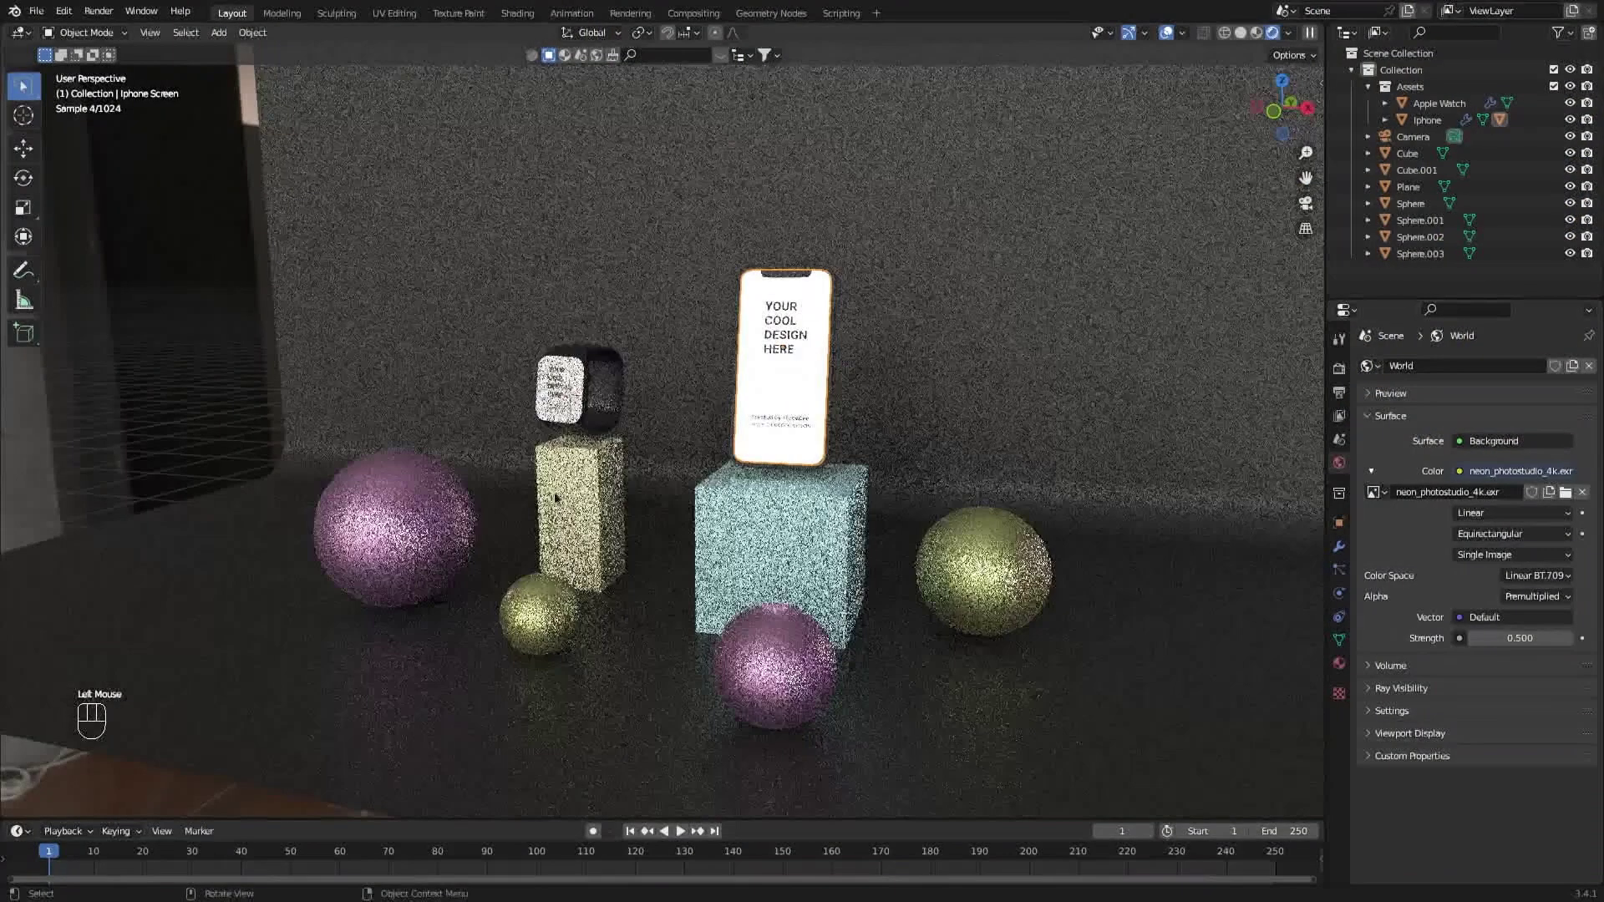
Add a mesh cylinder and scale it down on X and Y only into a thin tube.
middle_click_drag(554, 491, 805, 539)
key("shift+a")
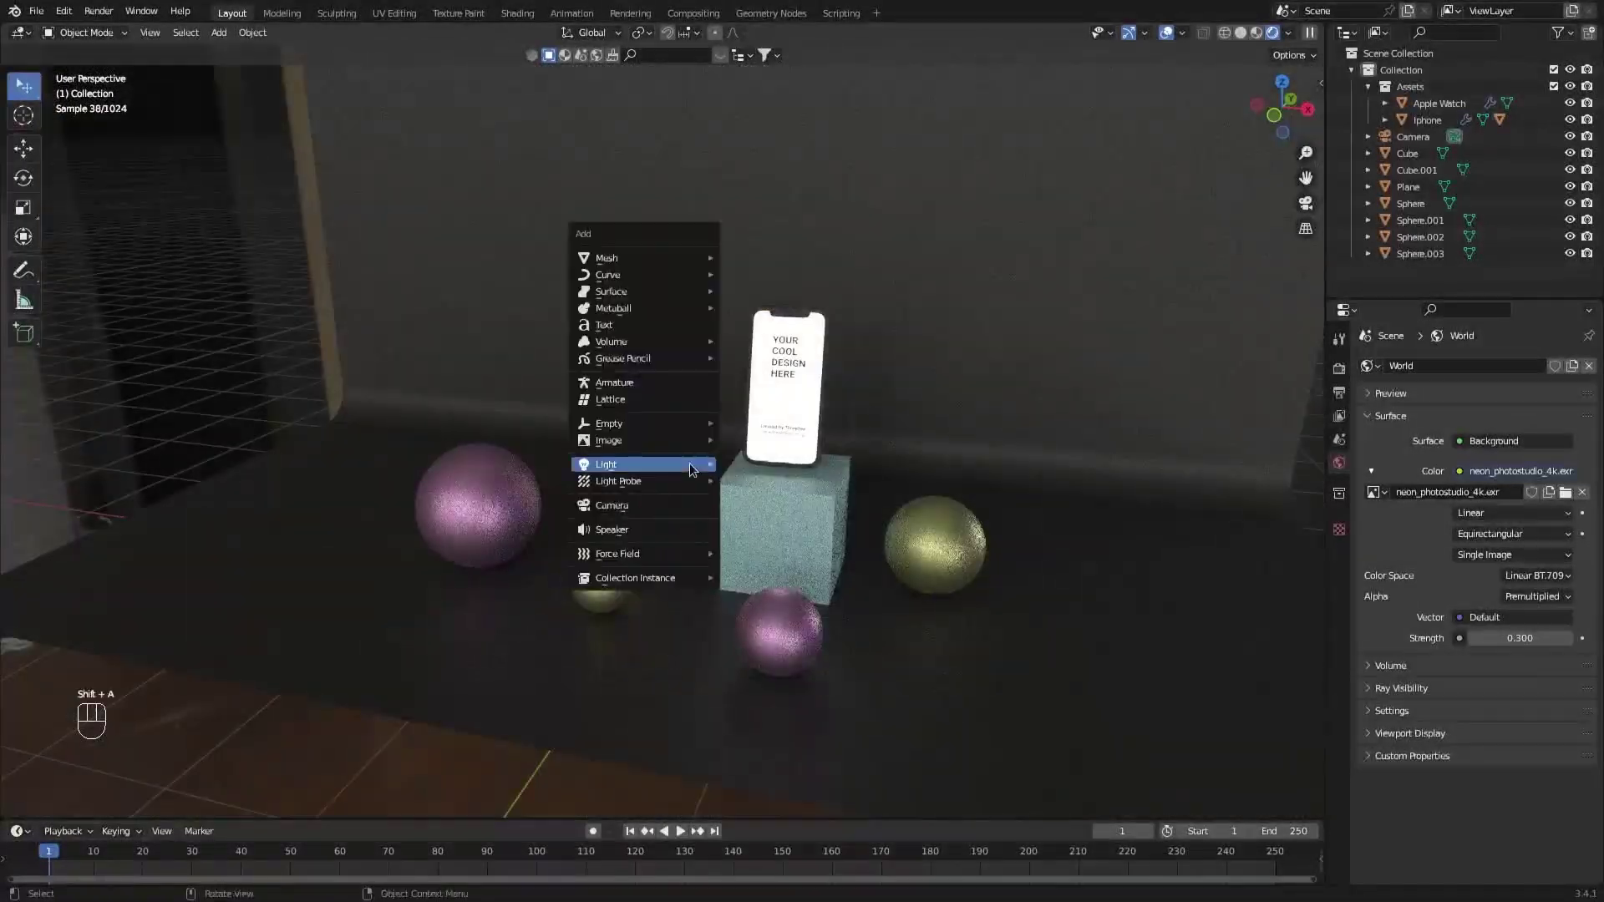
mouse_move(676, 260)
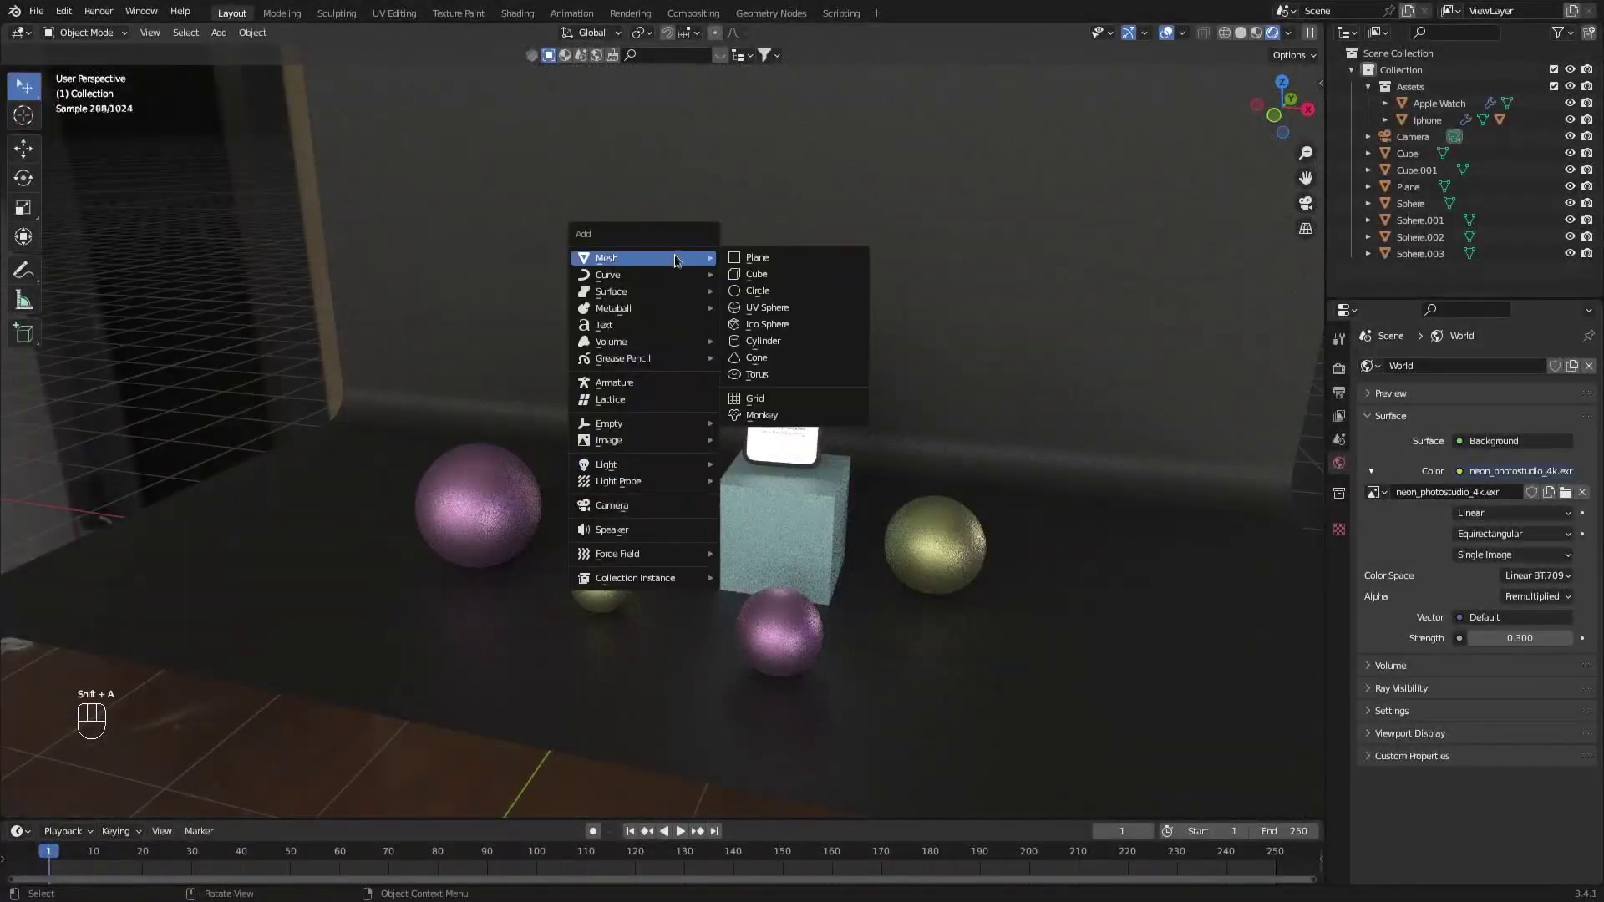
left_click(813, 343)
key("s")
key("shift+z")
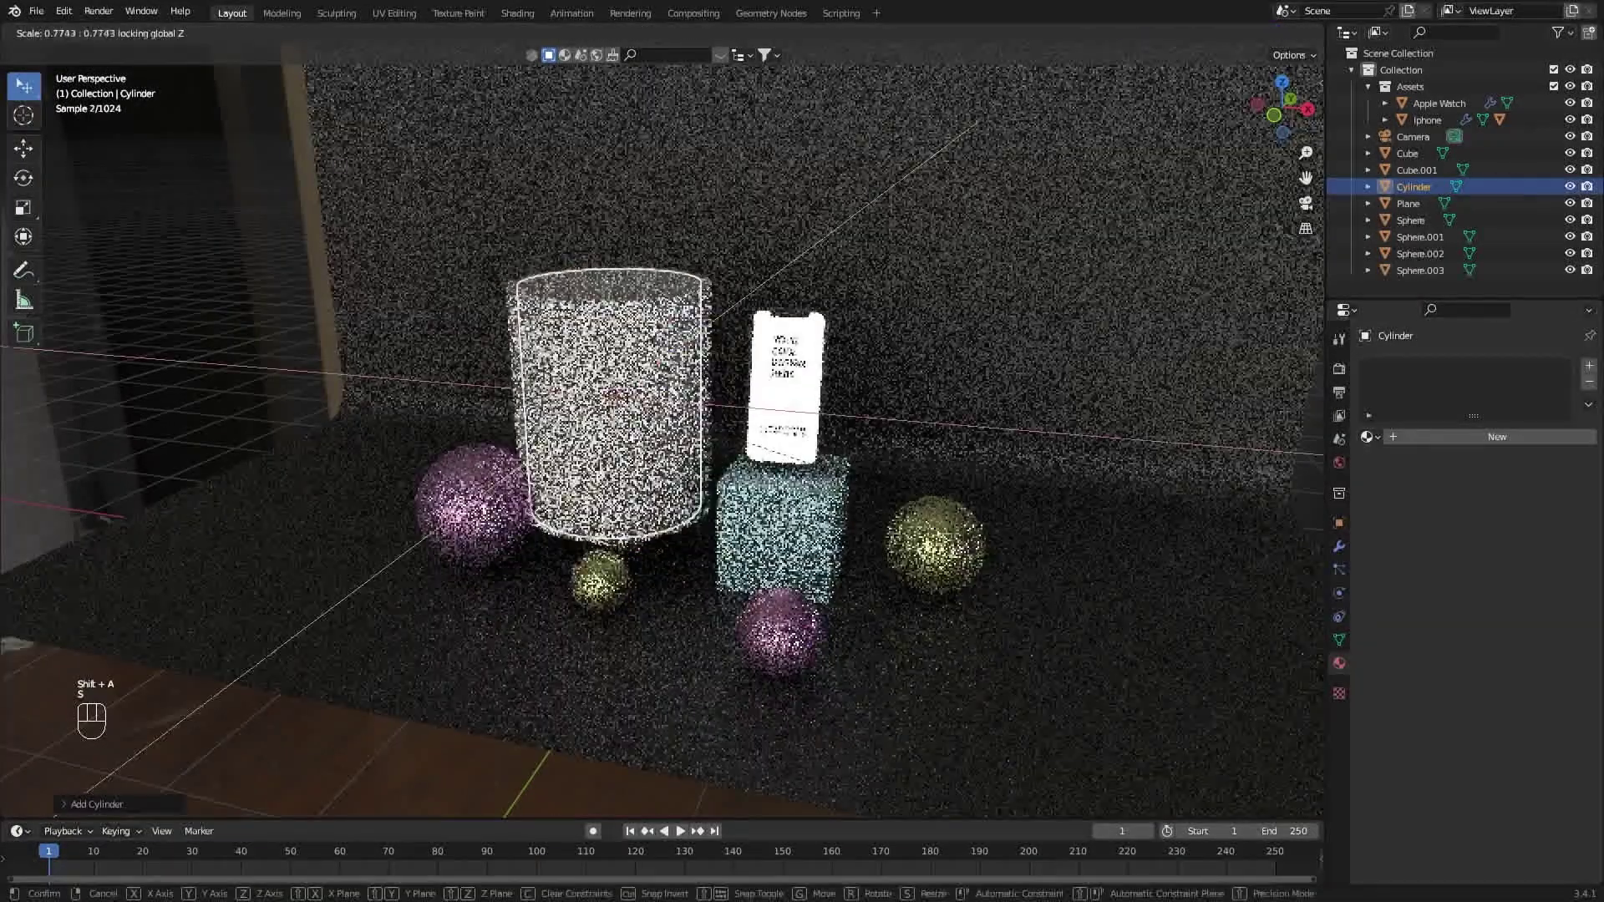
left_click(672, 401)
Move the tube horizontally across the scene without changing its height, and adjust its height along Z above the products.
middle_click_drag(727, 455, 618, 480)
key("g")
key("shift+z")
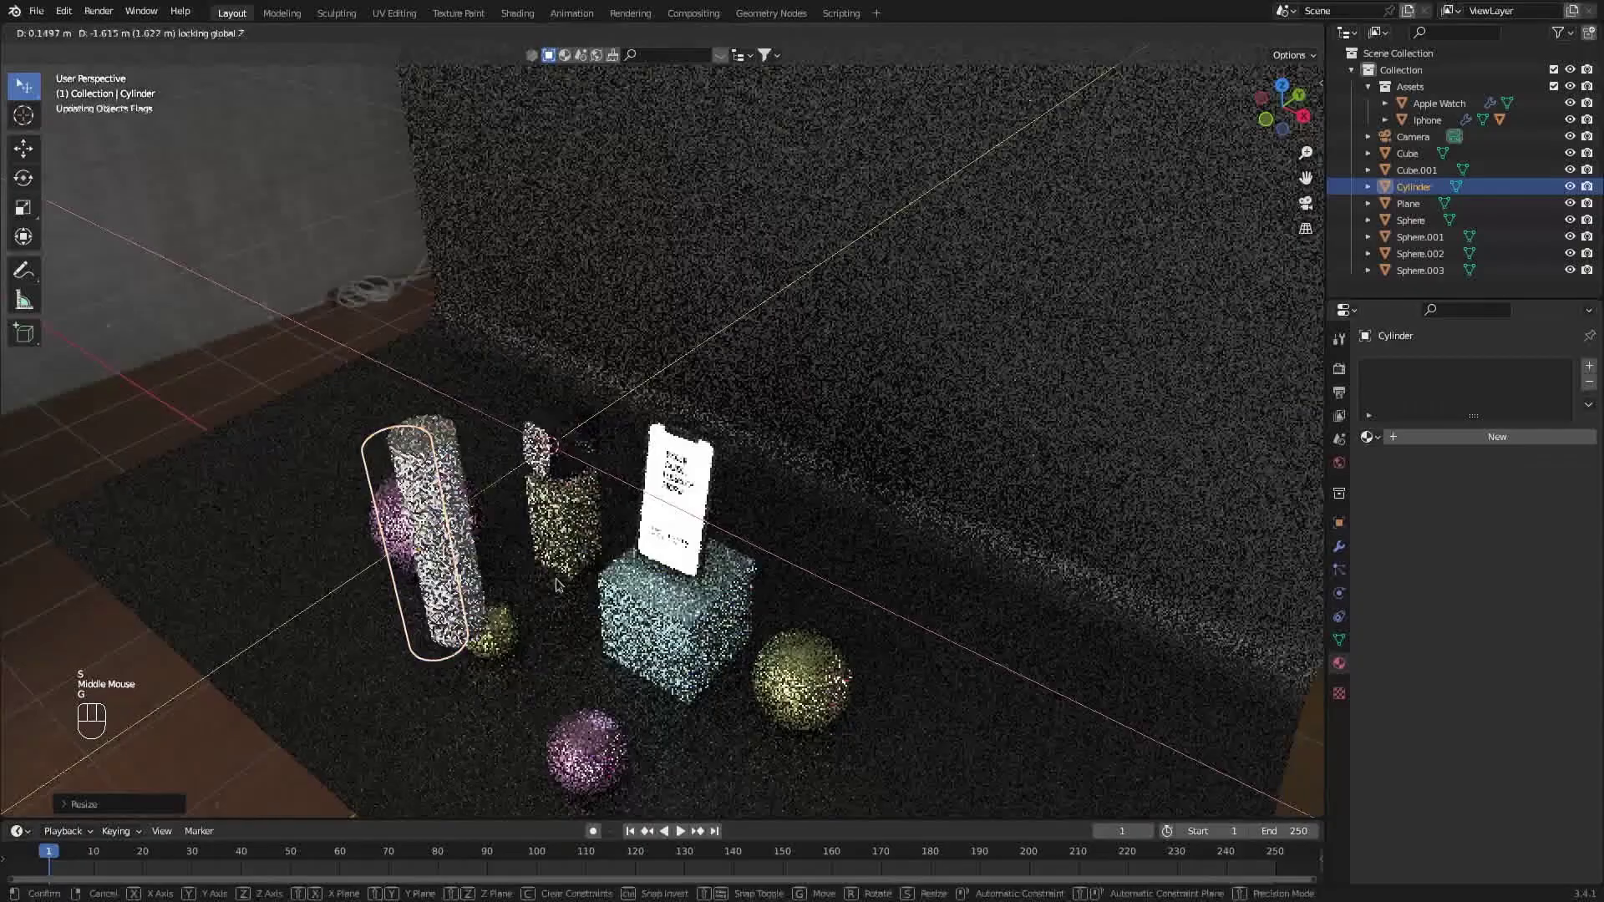
key("KP_0")
key("g")
key("z")
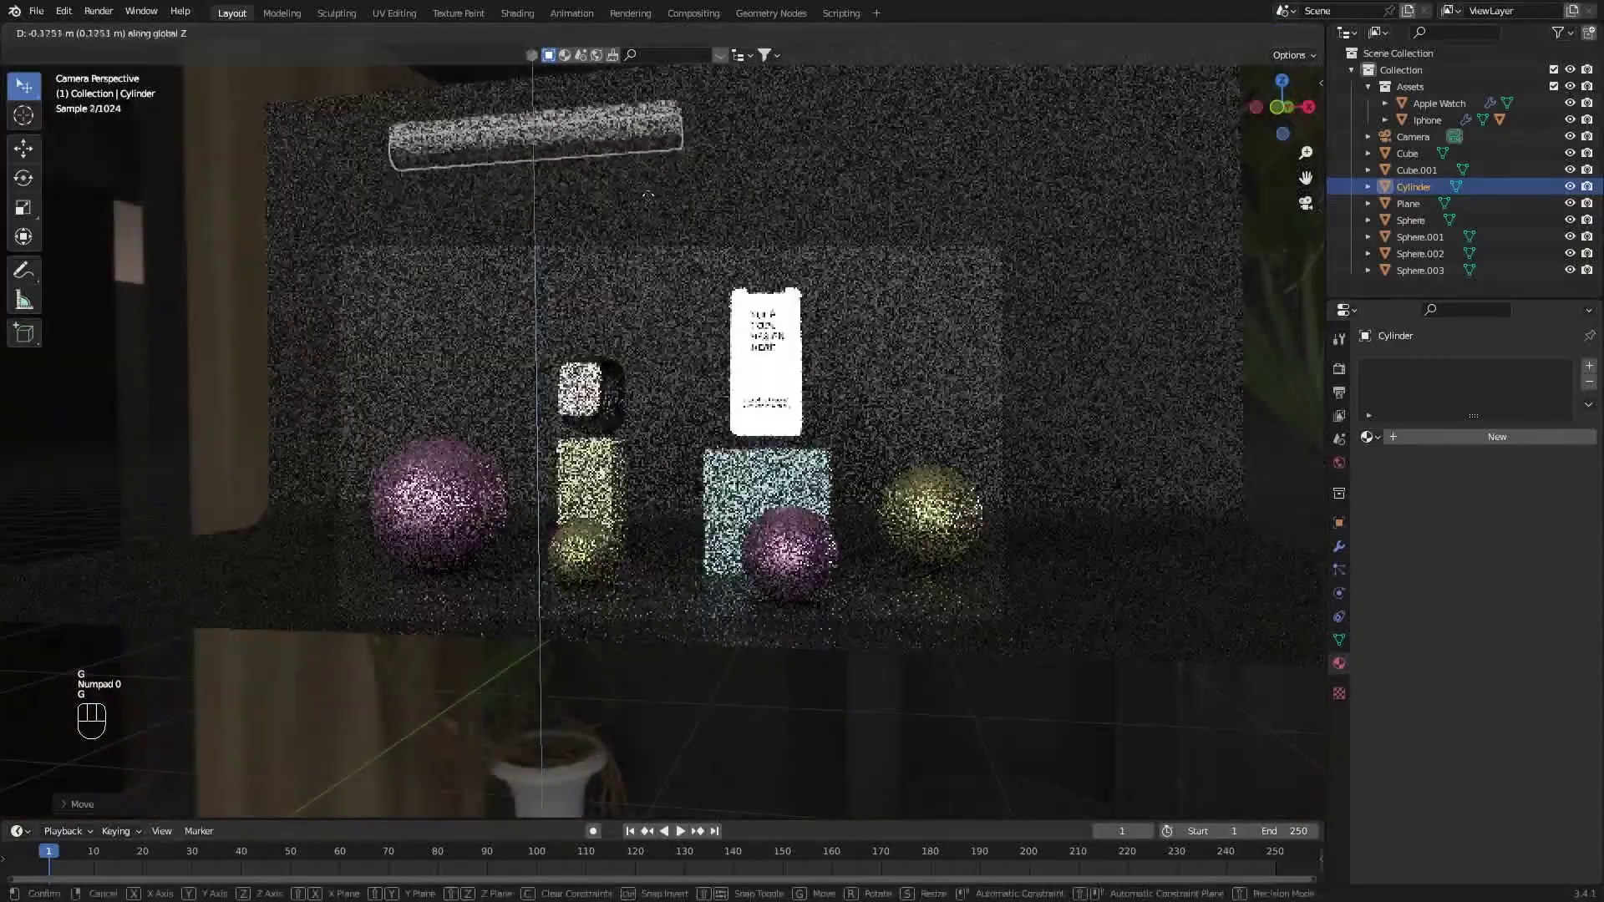
left_click(947, 335)
Scale the tube down on Y and Z only, keeping its length along X, to make it thinner.
key("s")
key("shift+x")
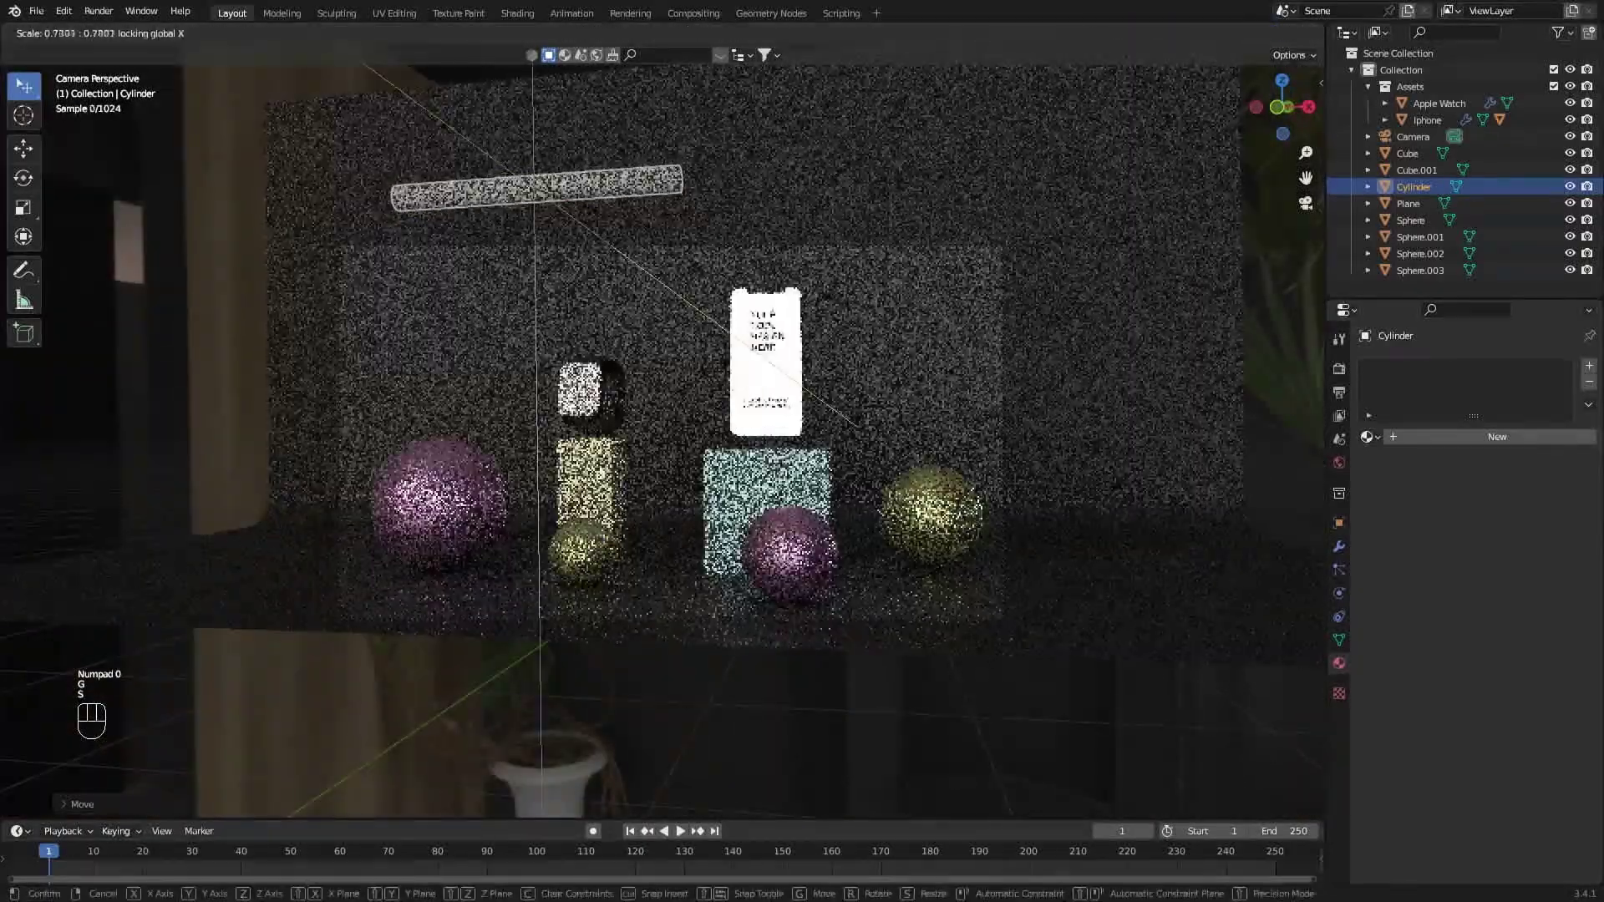
right_click(815, 297)
middle_click_drag(815, 297, 673, 340)
key("s")
key("shift+x")
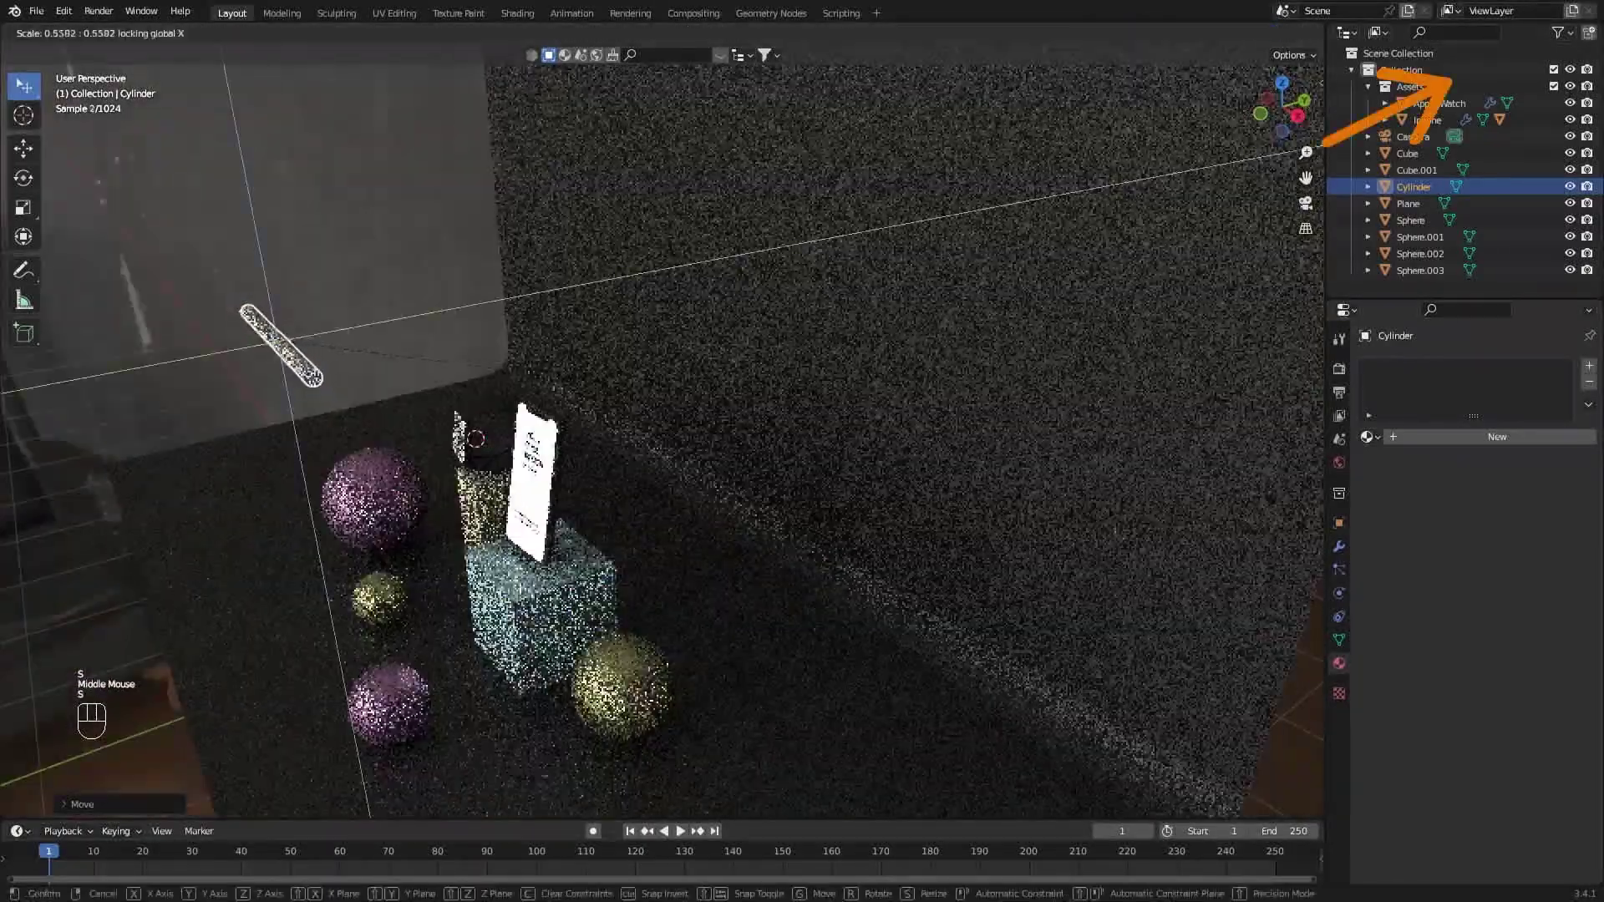
left_click(568, 375)
Rotate the thin tube above the products.
middle_click_drag(568, 375, 635, 455)
scroll(710, 418, "down", 1)
key("r")
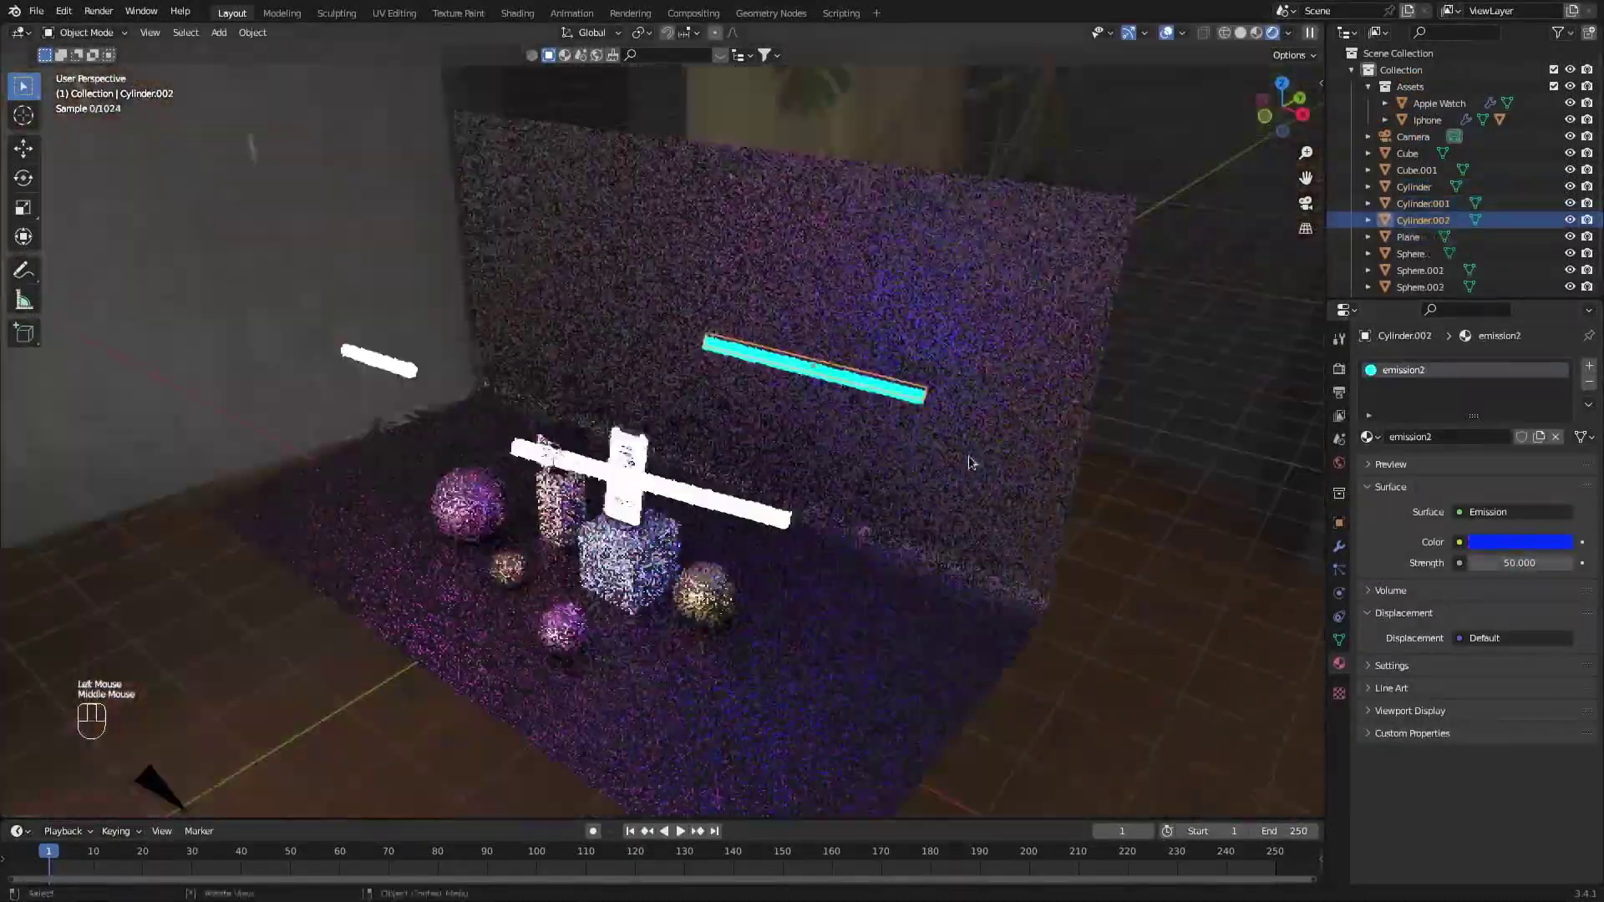
Examine the lit scene from several angles and compare the emission materials of the pink and blue light tubes.
key("KP_0")
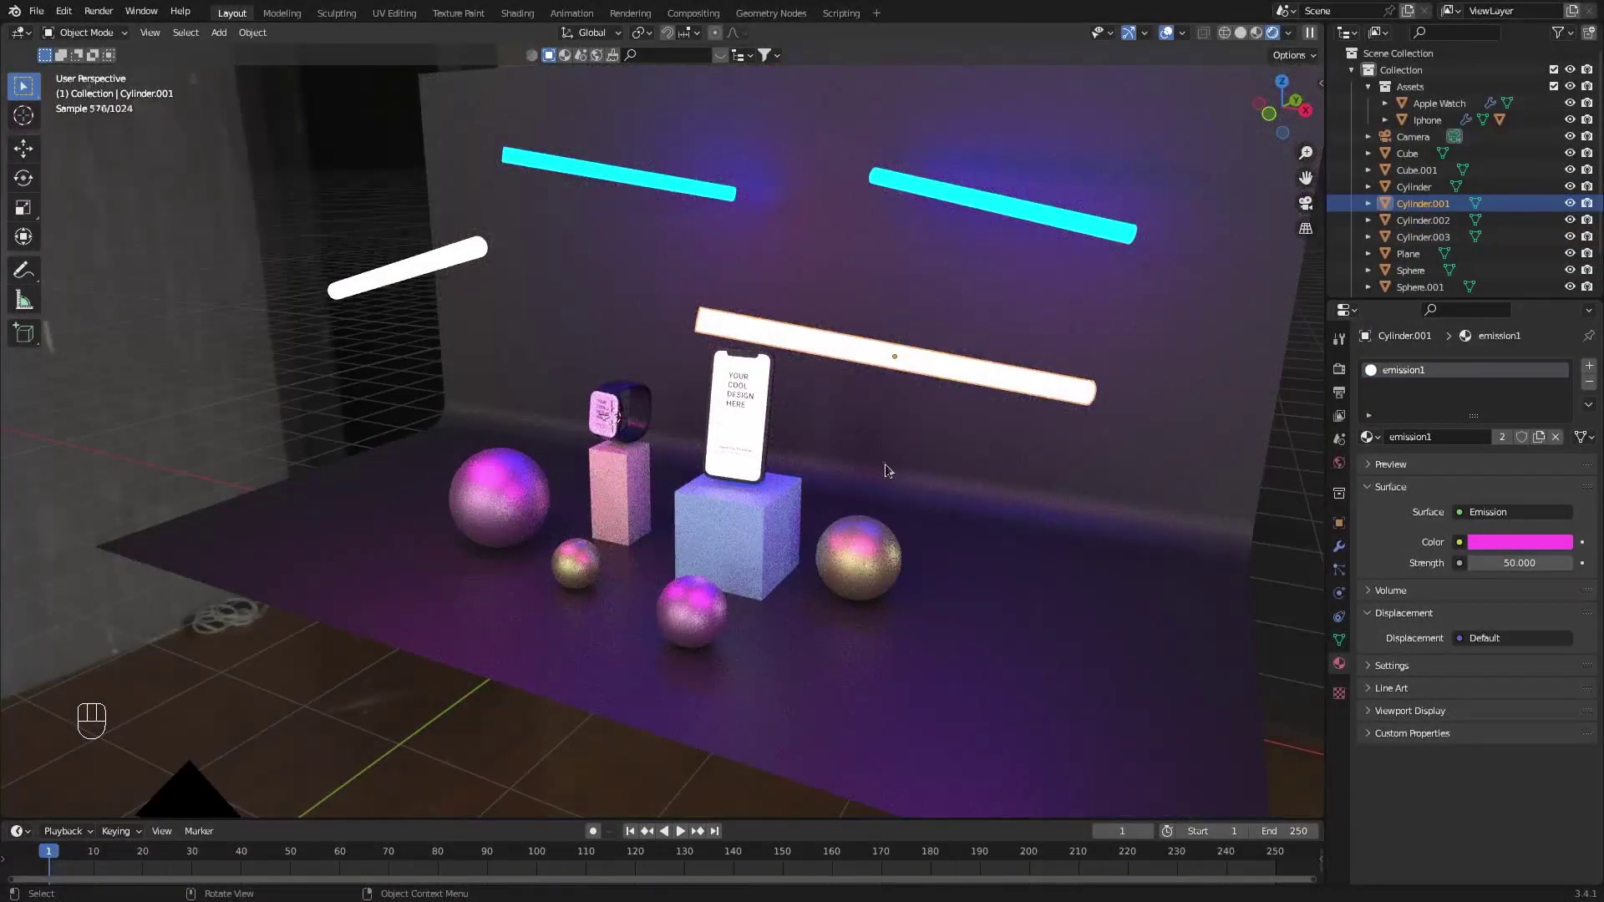
left_click(906, 479)
scroll(906, 479, "down", 1)
middle_click_drag(906, 479, 1070, 672)
scroll(927, 527, "up", 2)
scroll(1055, 669, "down", 1)
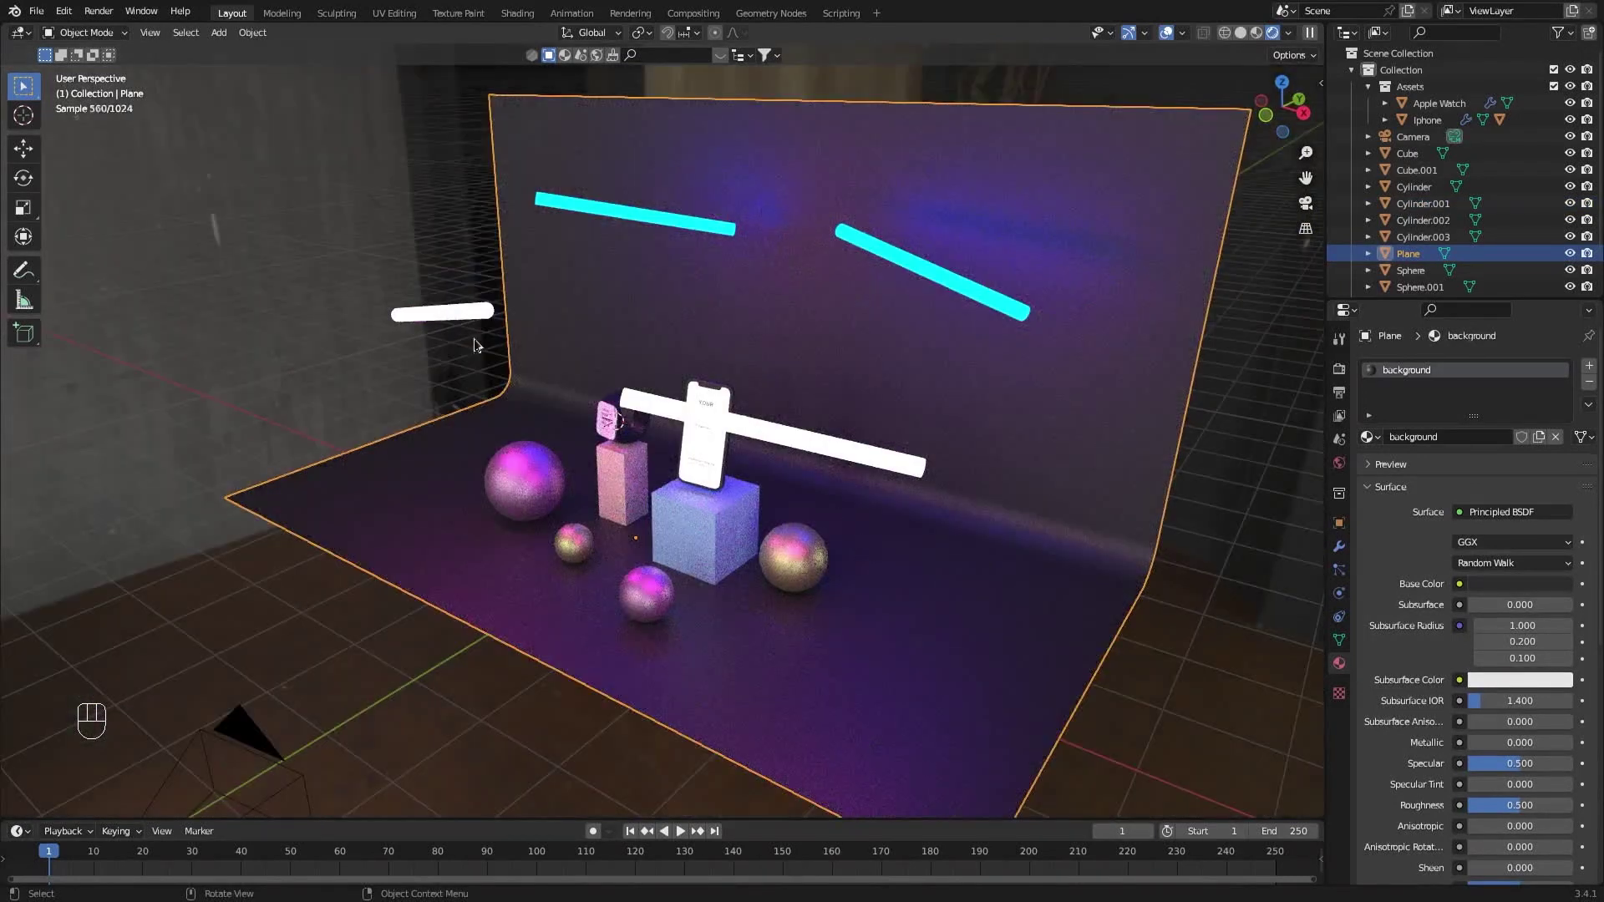
left_click(841, 448)
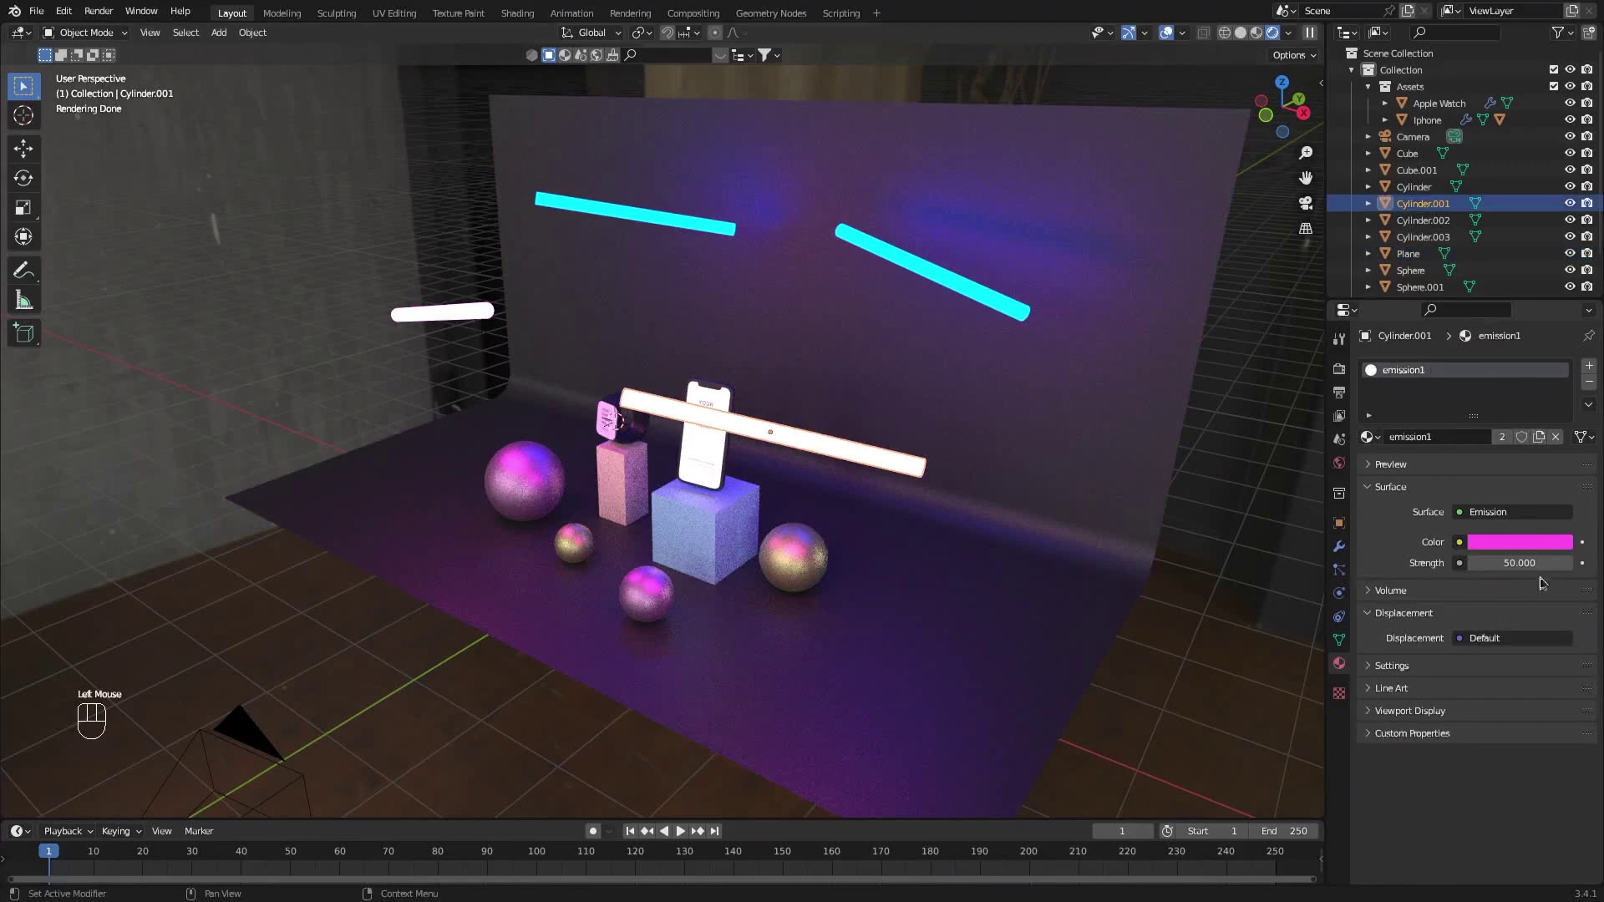
left_click(1004, 310)
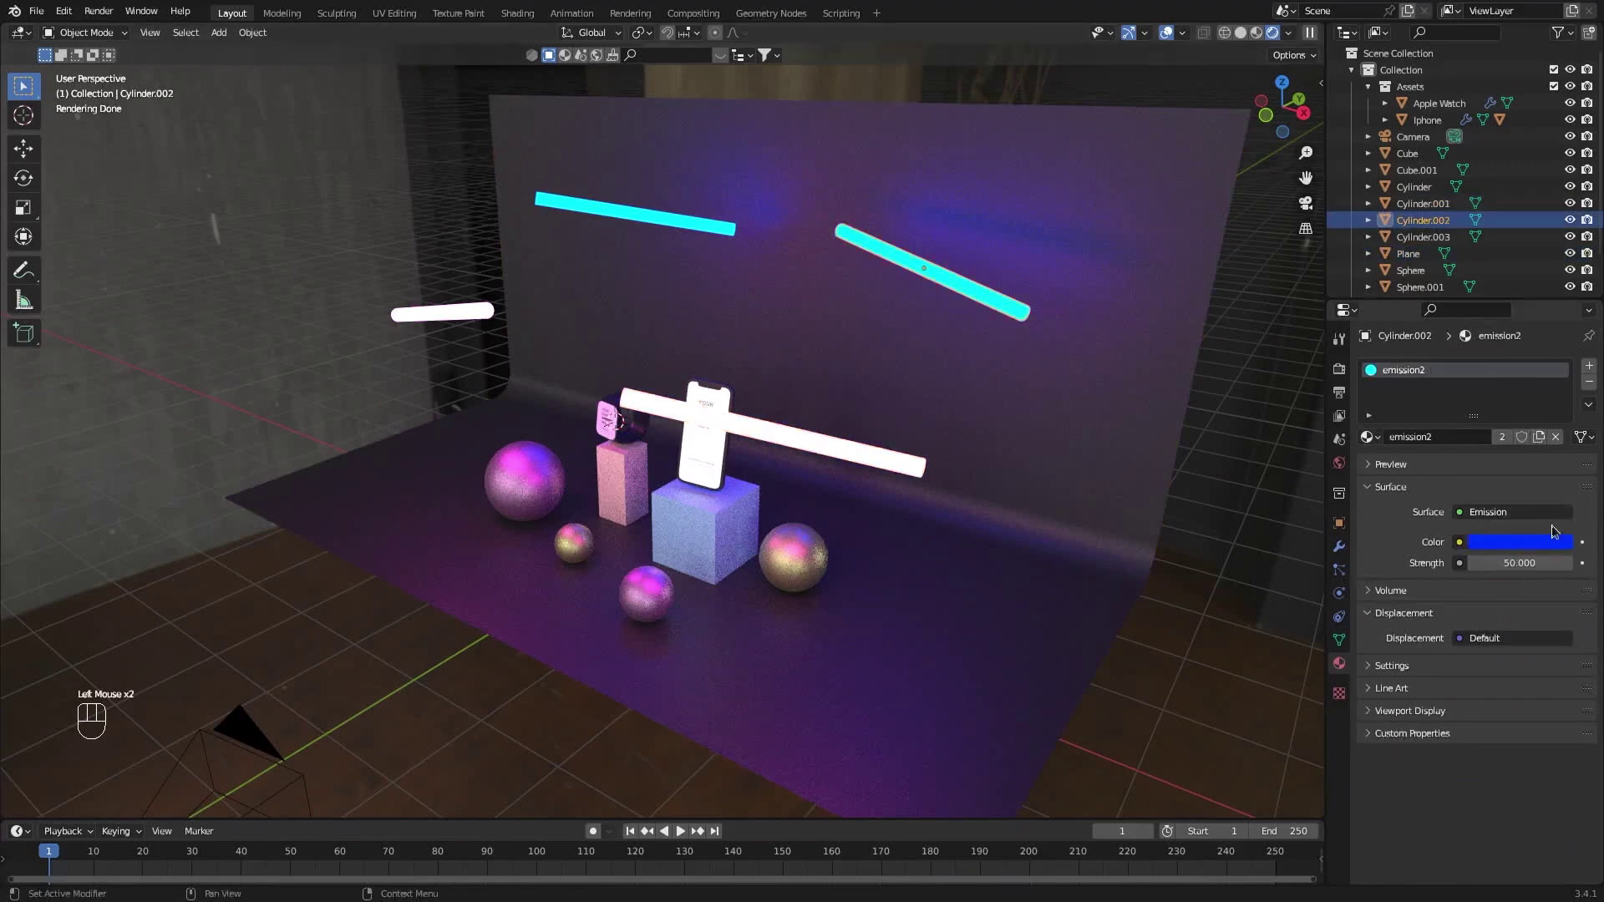
left_click(714, 226)
middle_click_drag(726, 595, 773, 578)
scroll(662, 590, "up", 2)
middle_click_drag(663, 590, 625, 597)
middle_click_drag(625, 597, 584, 607)
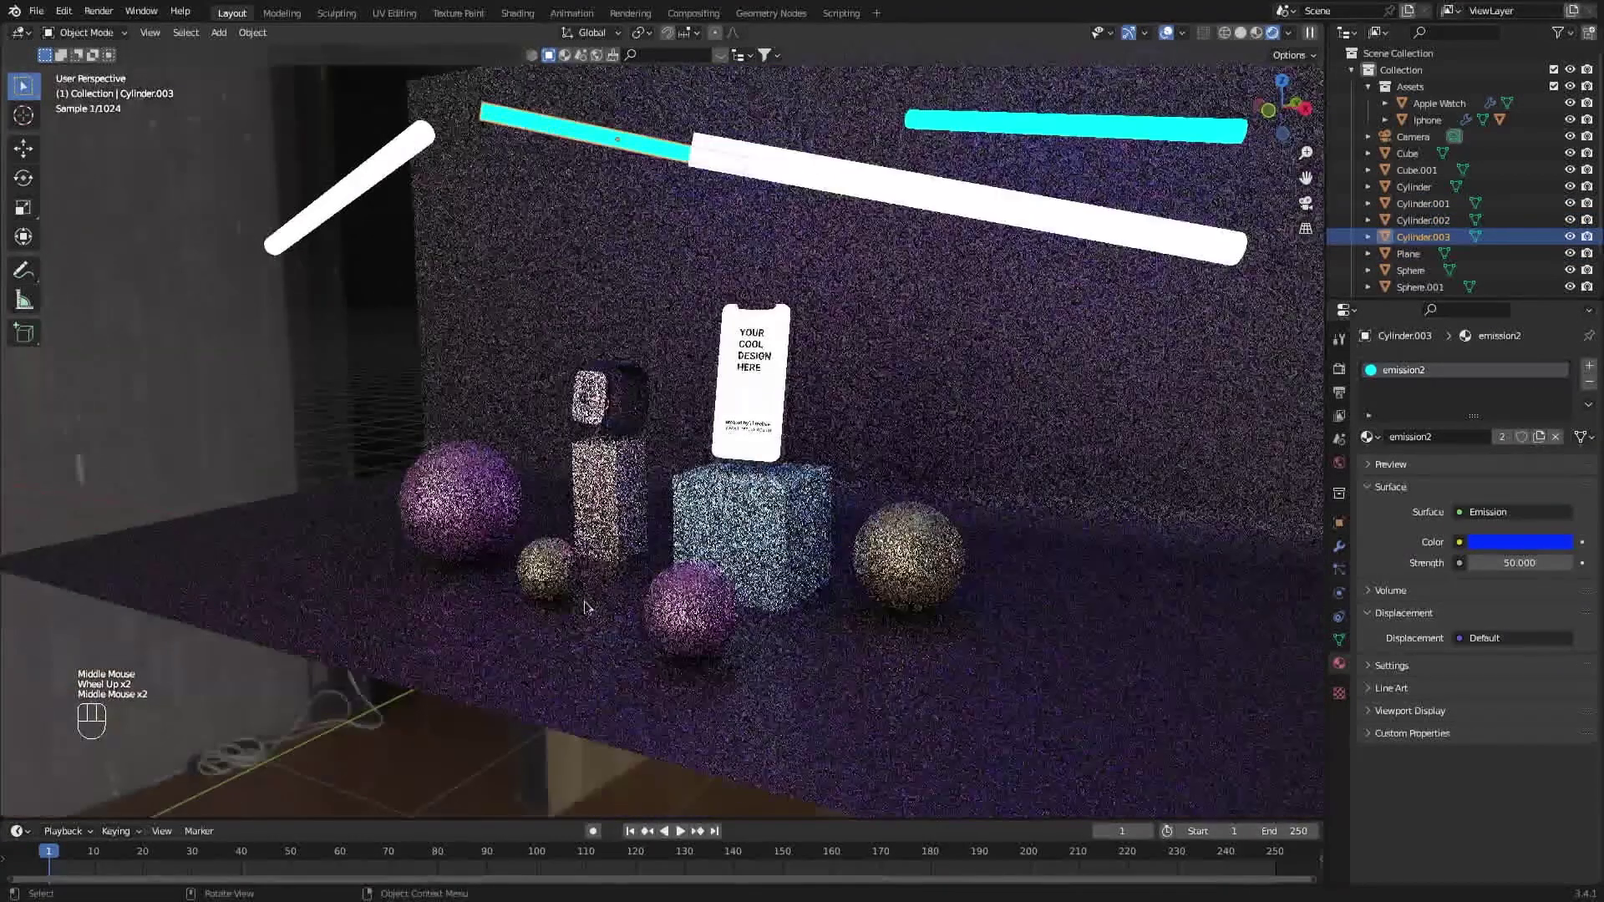
scroll(584, 605, "up", 1)
scroll(585, 648, "down", 4)
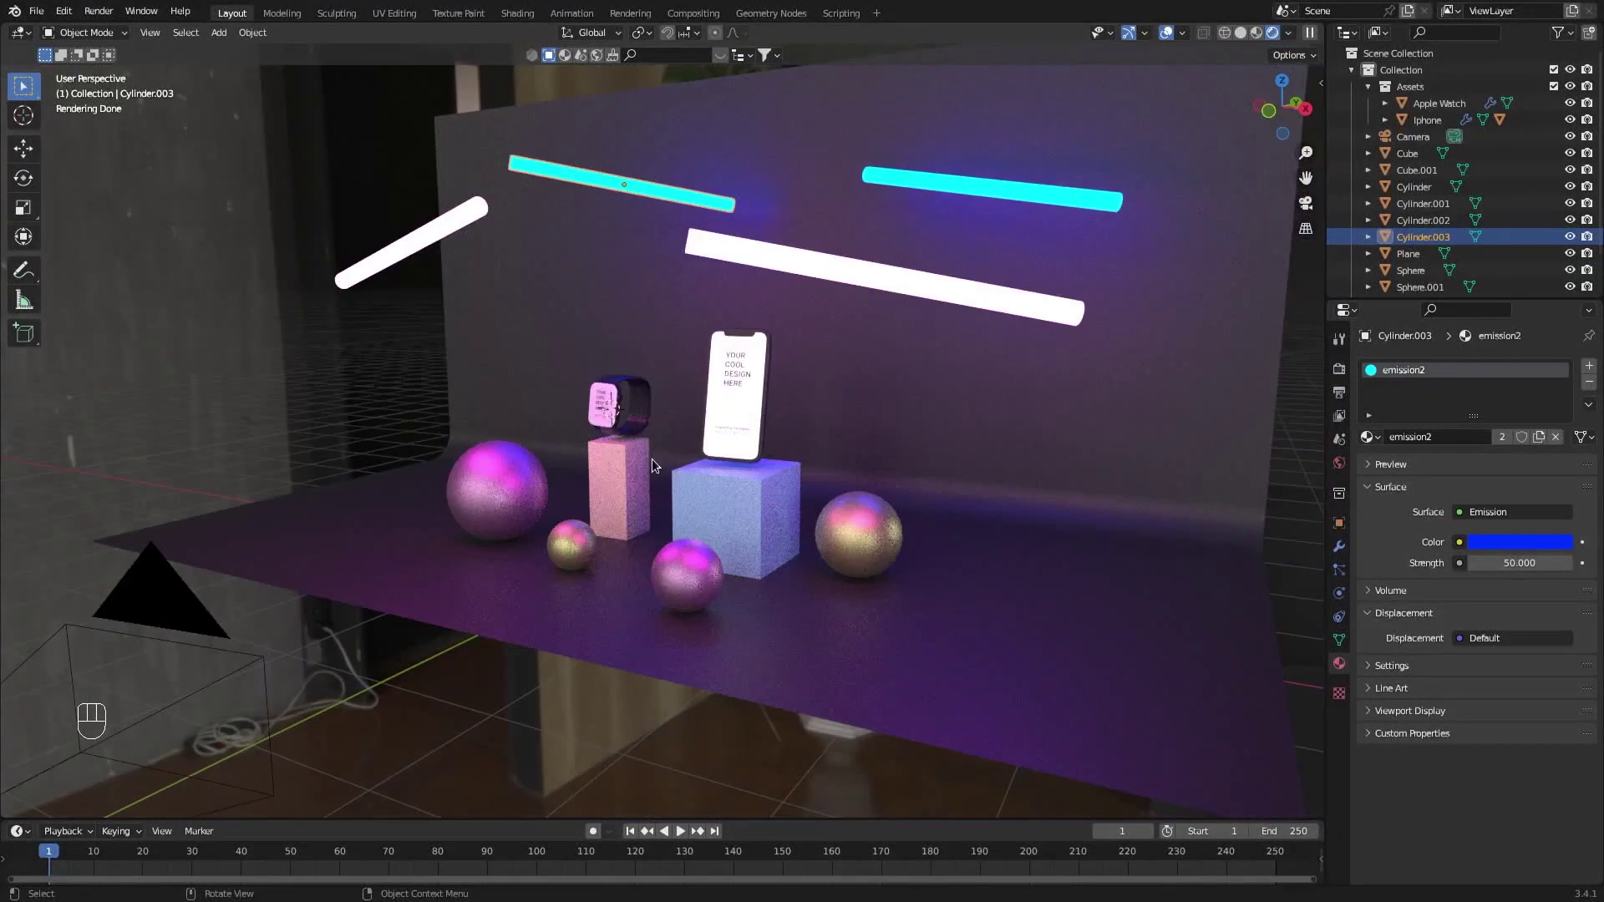
Switch the viewport to material preview shading and select the iPhone.
key("z")
left_click(662, 552)
middle_click_drag(645, 486, 724, 464, "shift")
scroll(803, 457, "up", 1)
scroll(803, 457, "up", 1)
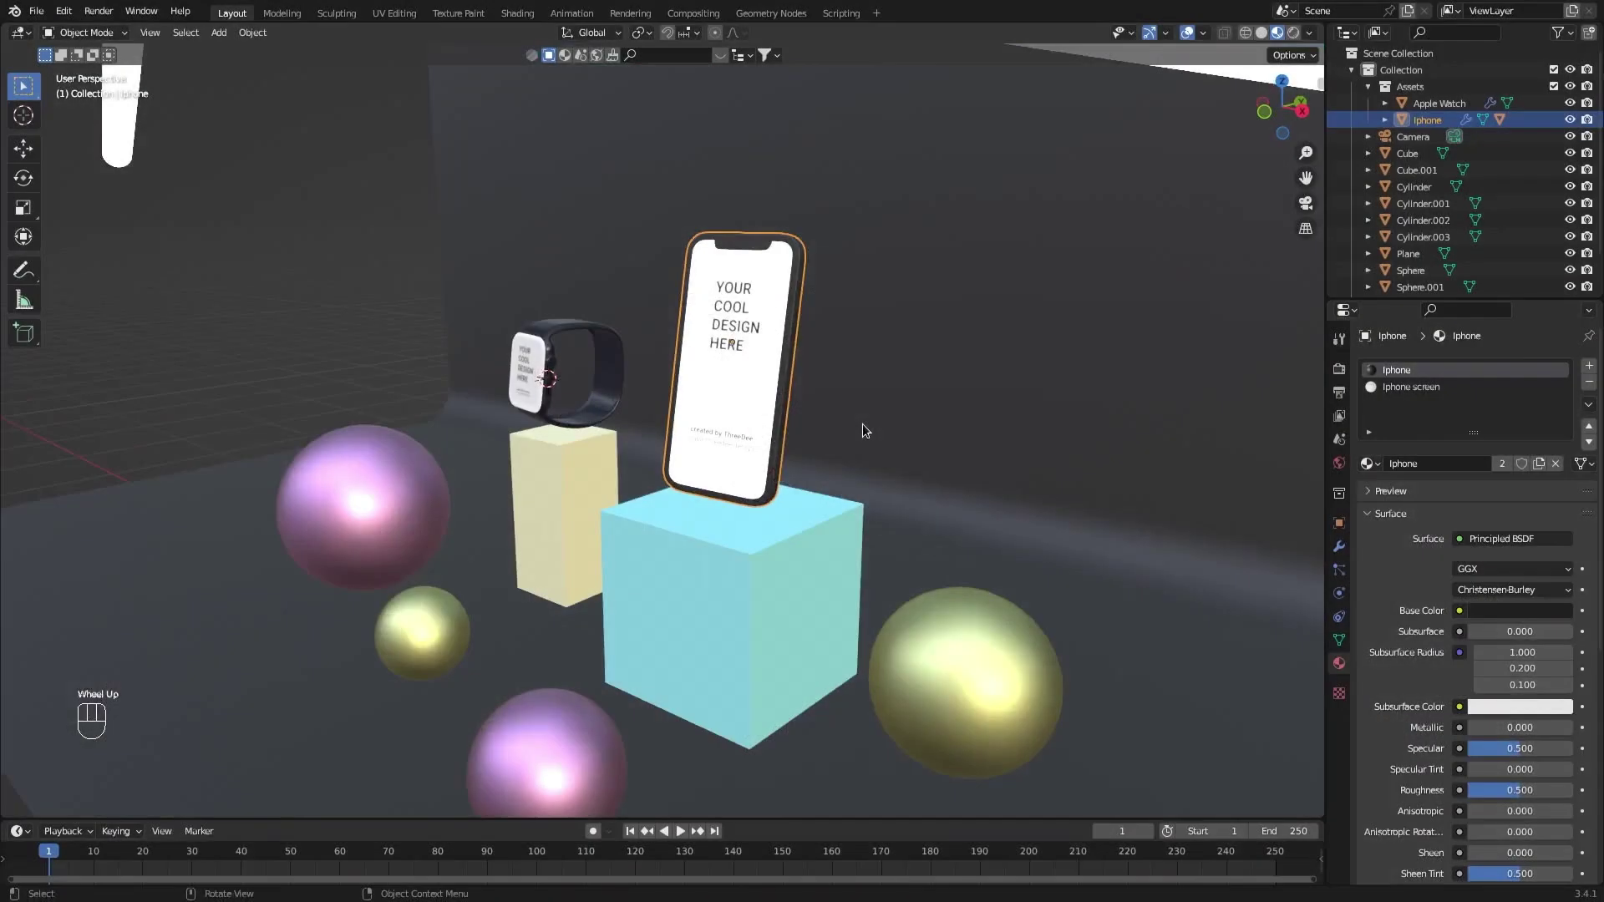
middle_click_drag(859, 423, 869, 437, "shift")
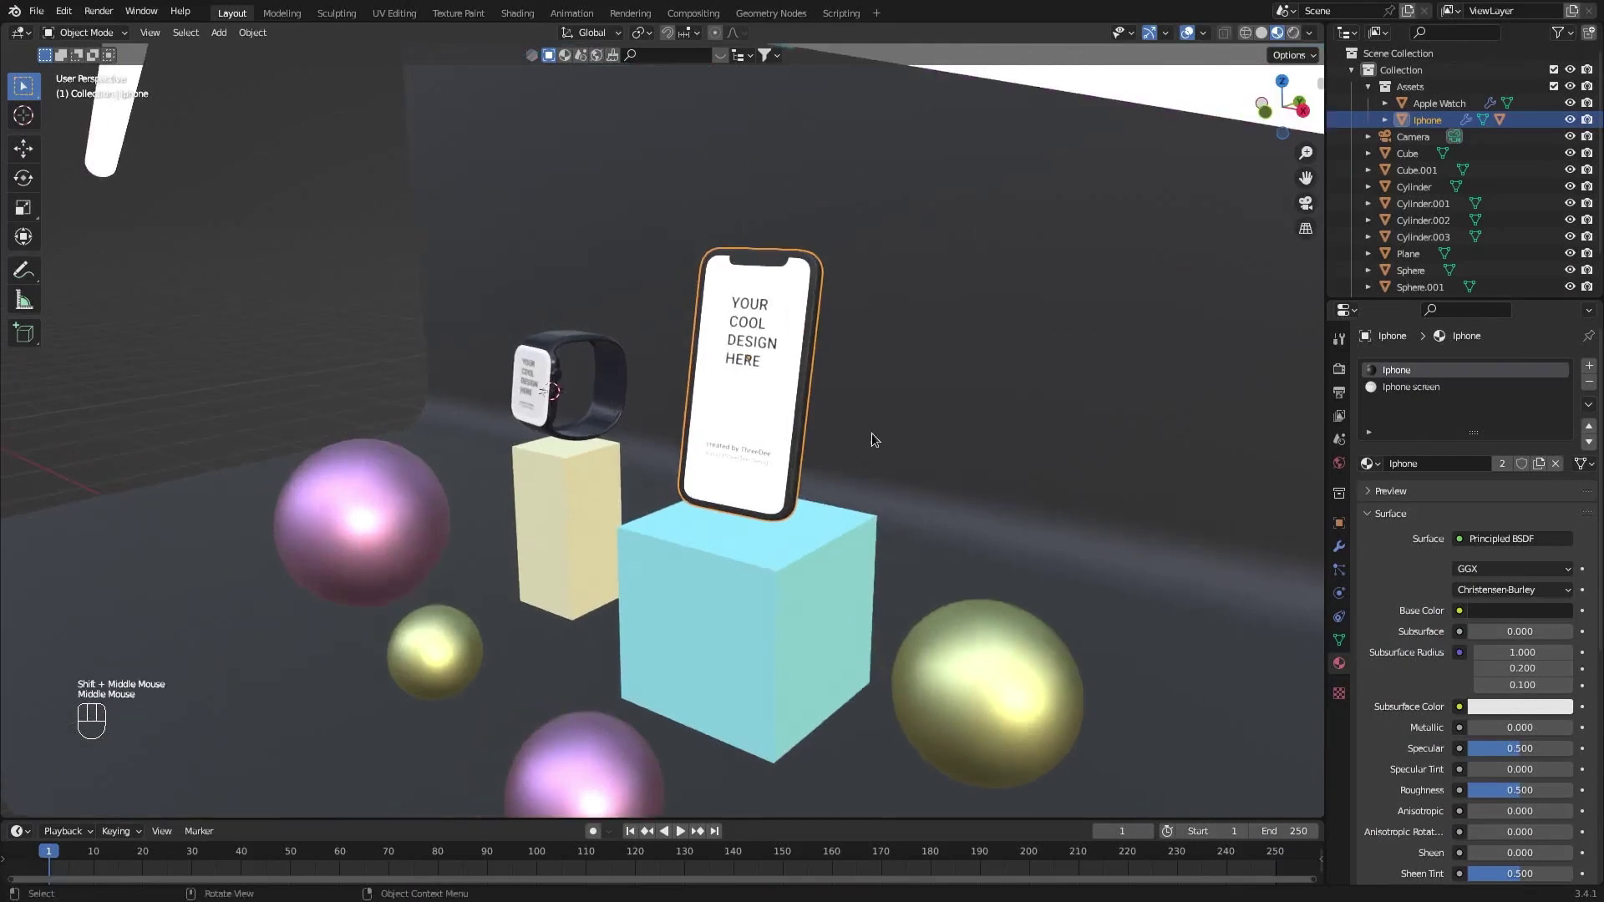
Raise the iPhone along Z above its pedestal and insert a Location keyframe at frame 1.
key("g")
key("z")
left_click(1027, 430)
key("i")
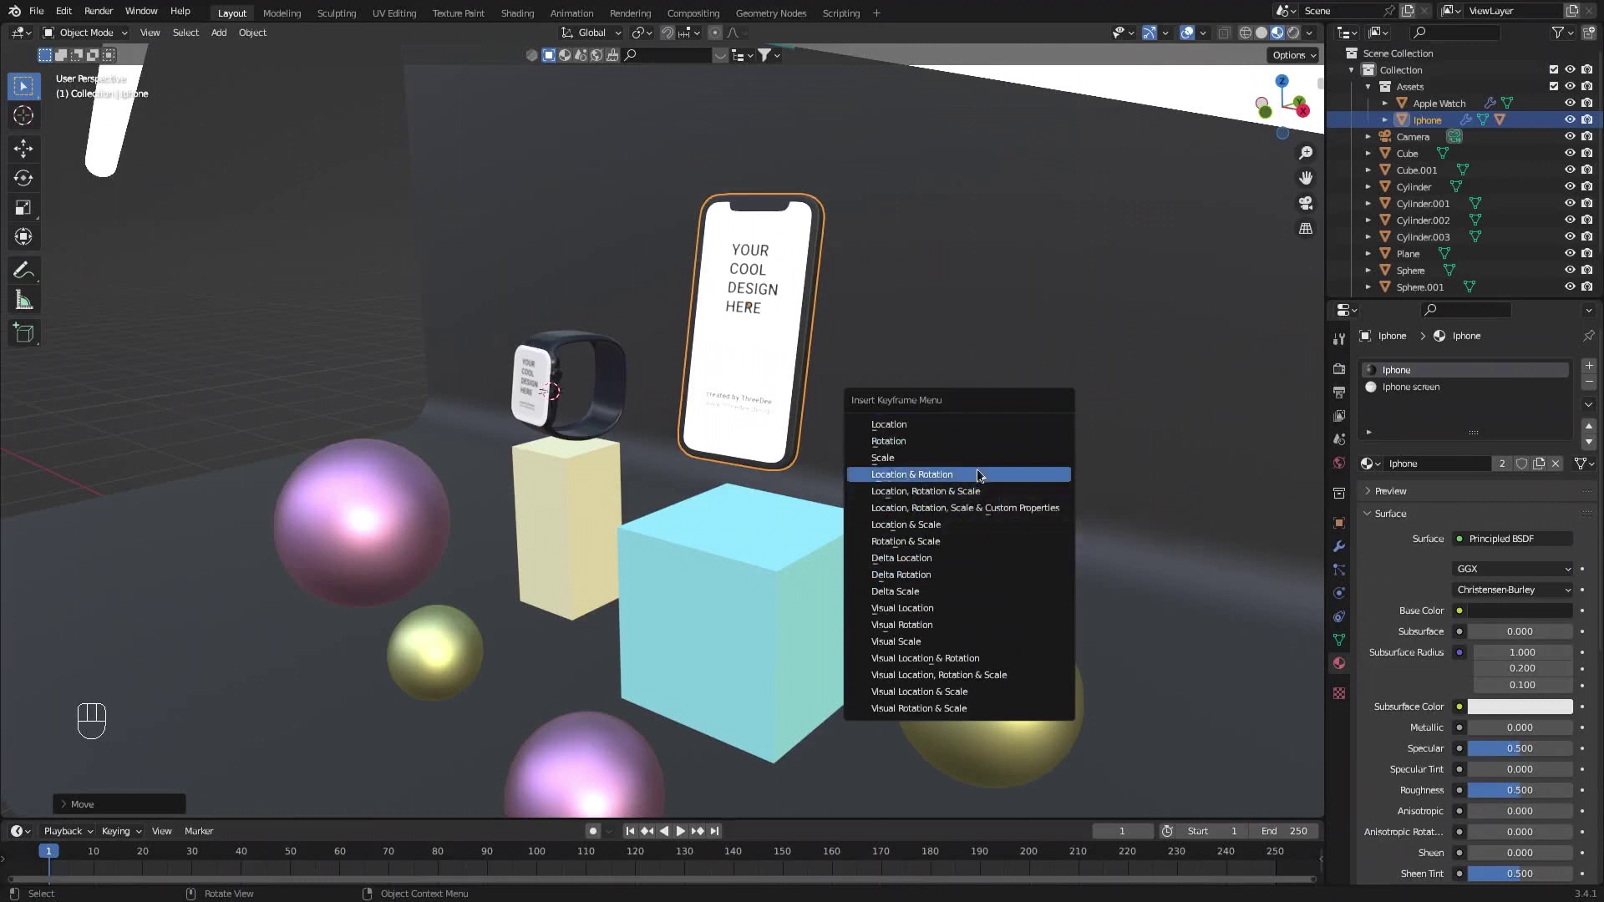
left_click(944, 426)
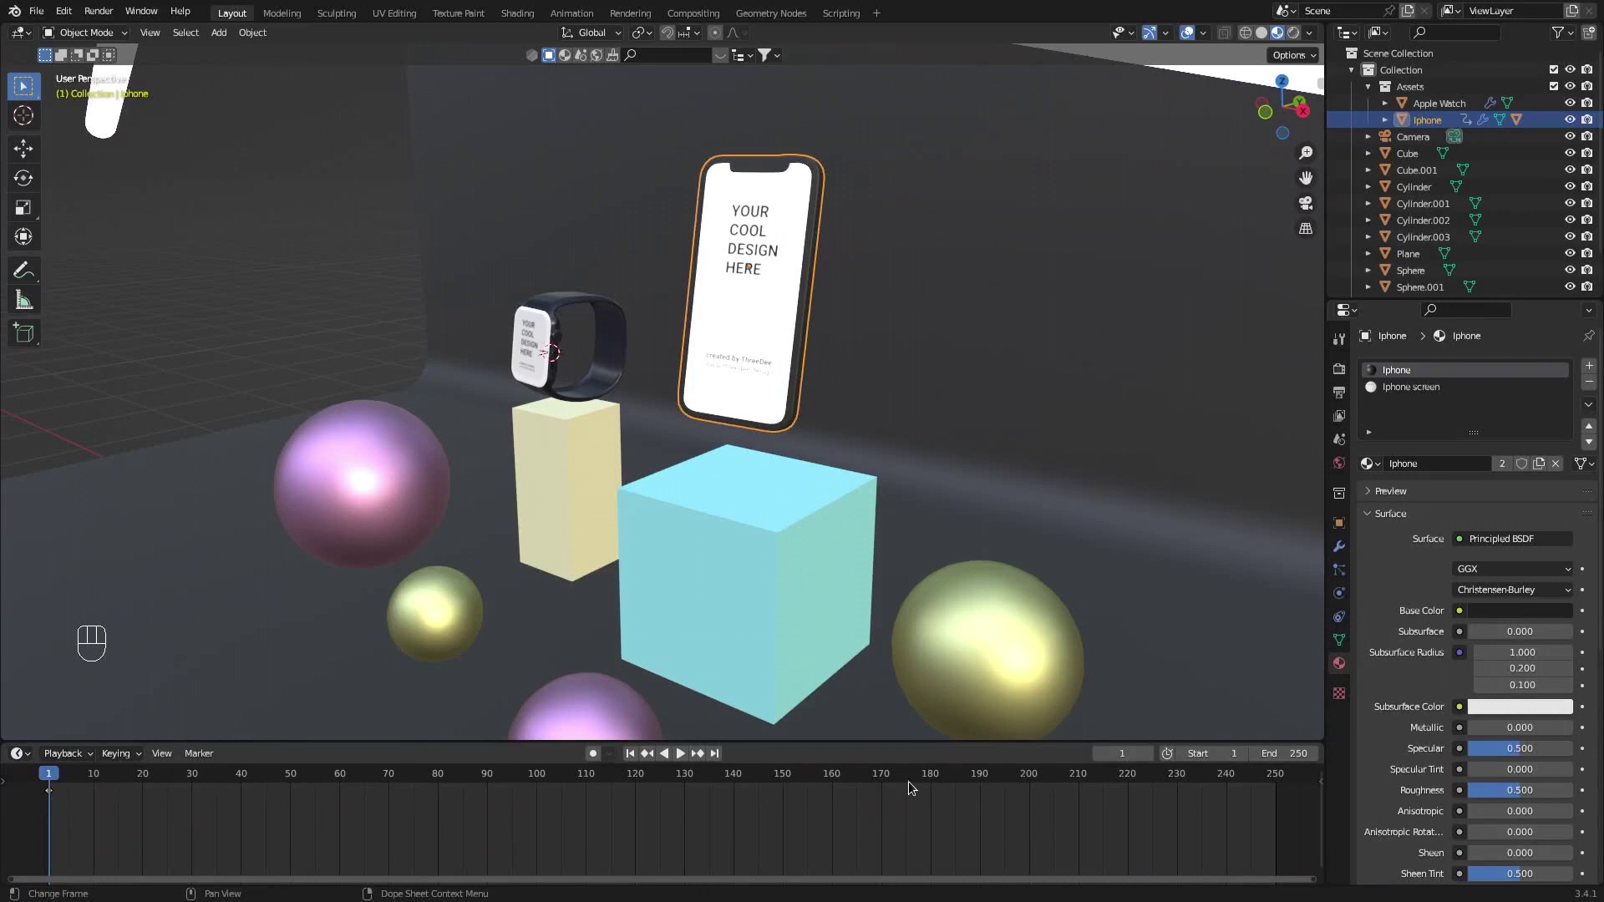
Display the timeline in seconds, set the end frame to 120 and return to frame 1.
key("ctrl+t")
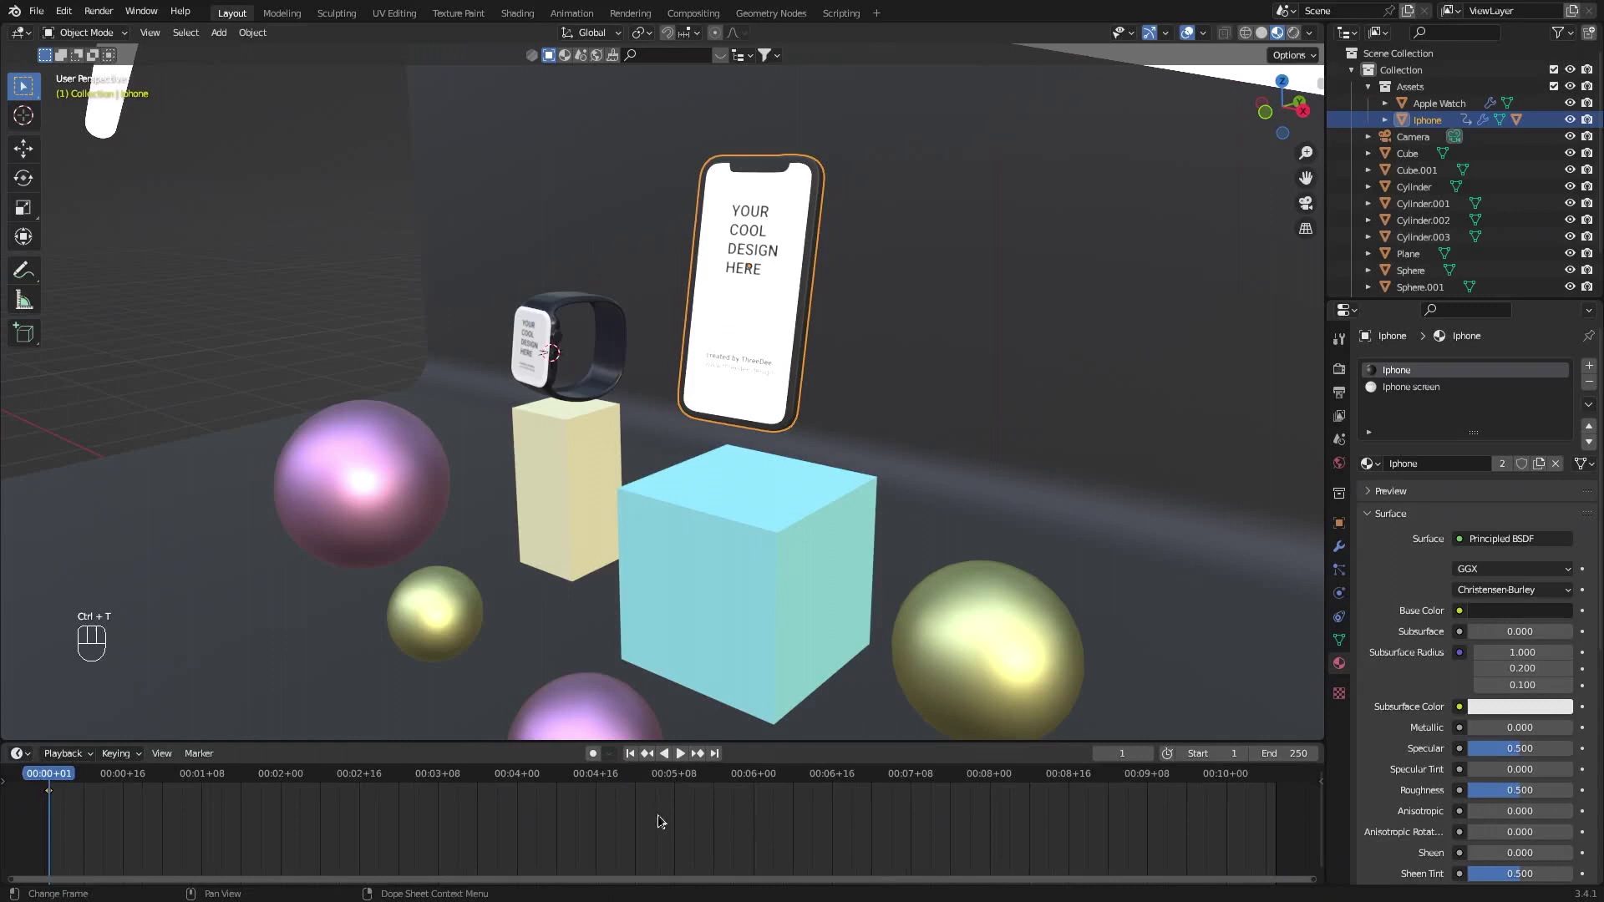
left_click_drag(664, 789, 666, 787)
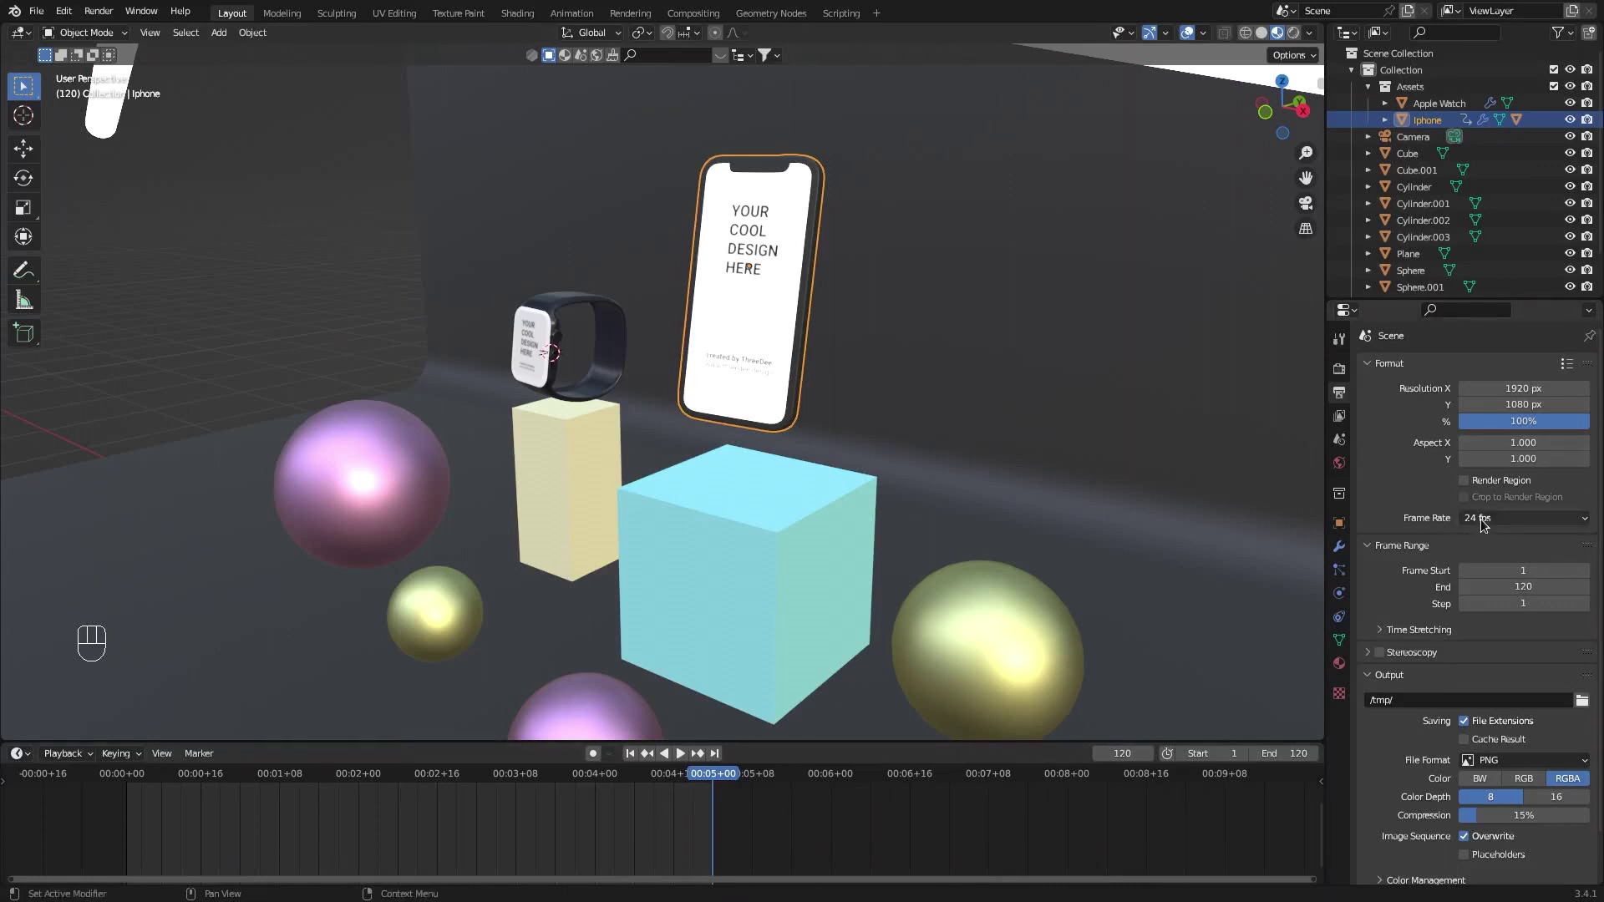
left_click(131, 789)
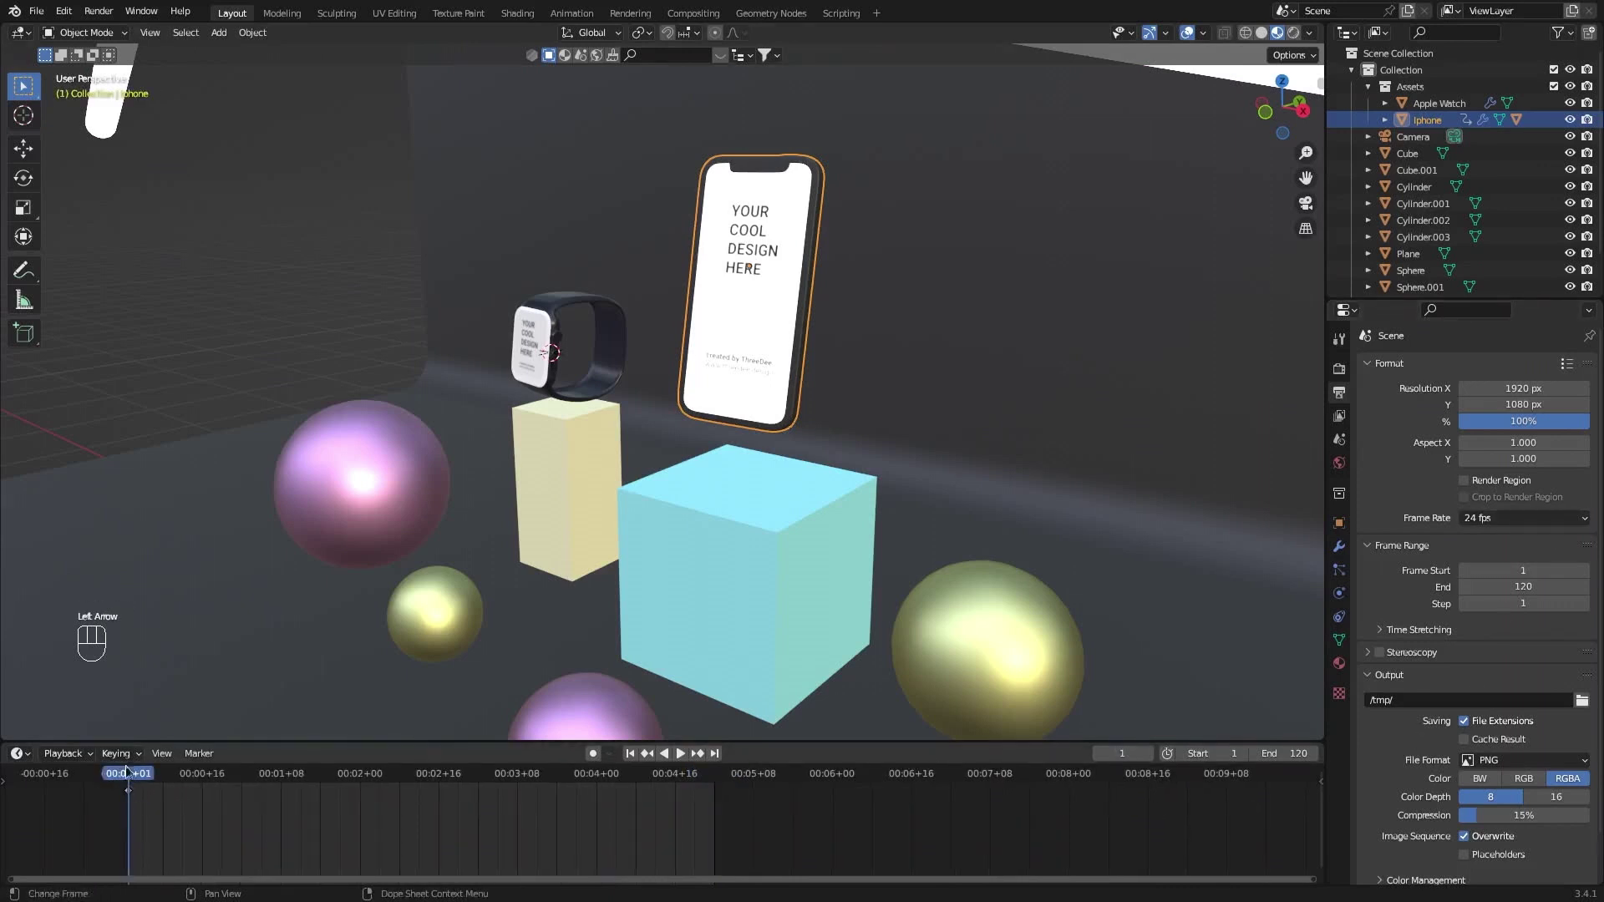
At frame 10, lower the iPhone along Z onto its pedestal and keyframe its location.
left_click_drag(129, 775, 173, 787)
middle_click_drag(794, 376, 762, 373)
key("g")
key("z")
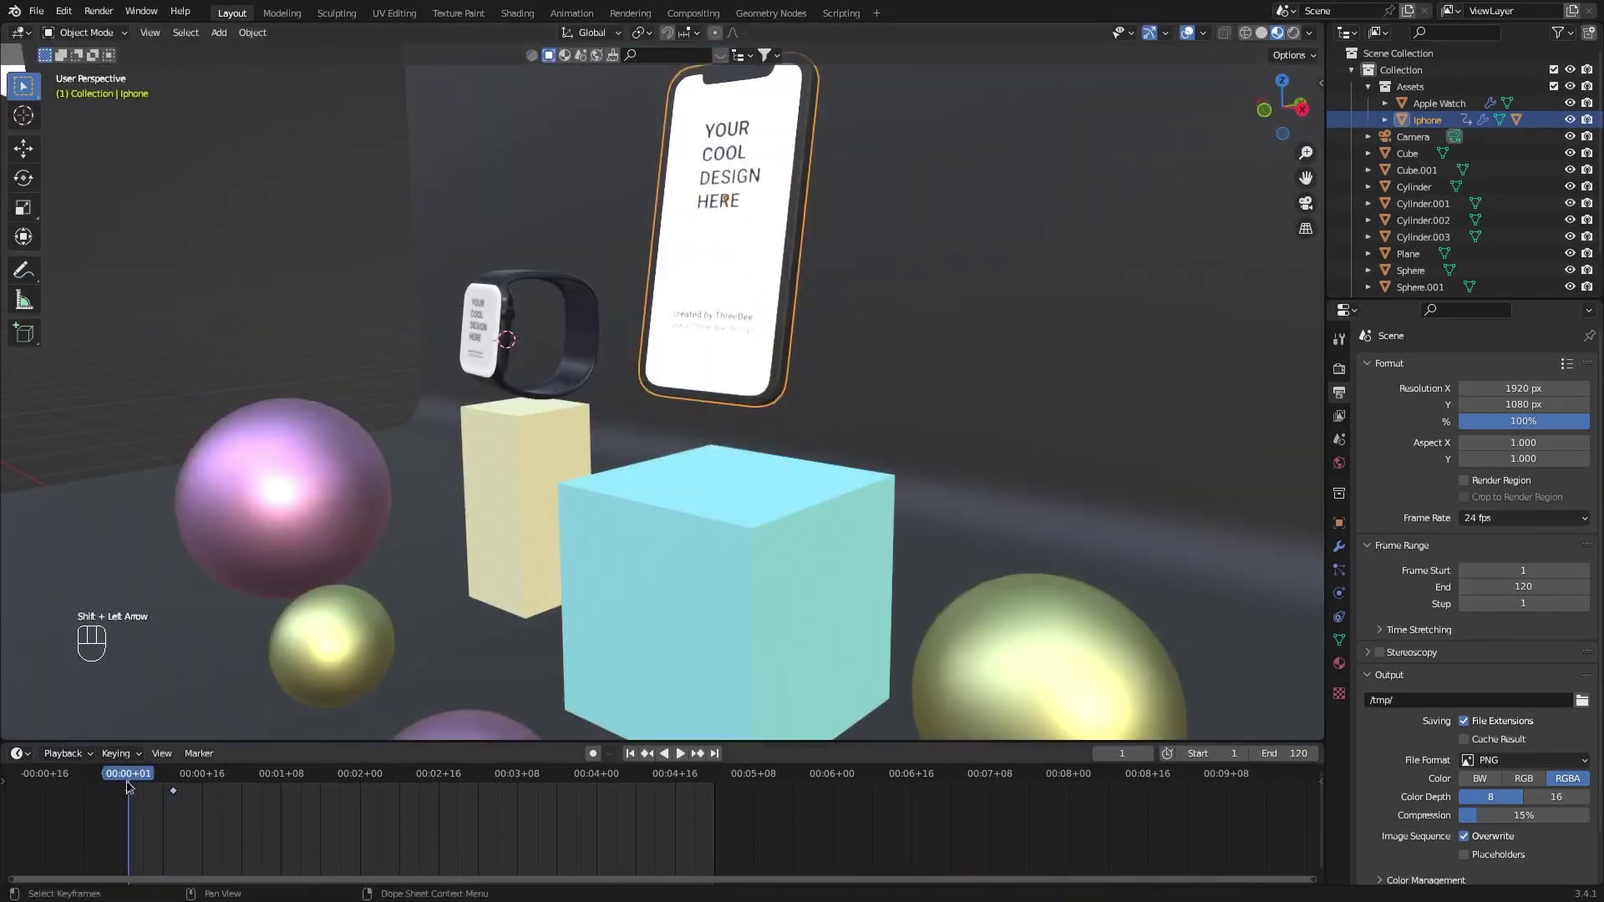
Play back the iPhone's drop onto the pedestal and view it from different angles.
key("space")
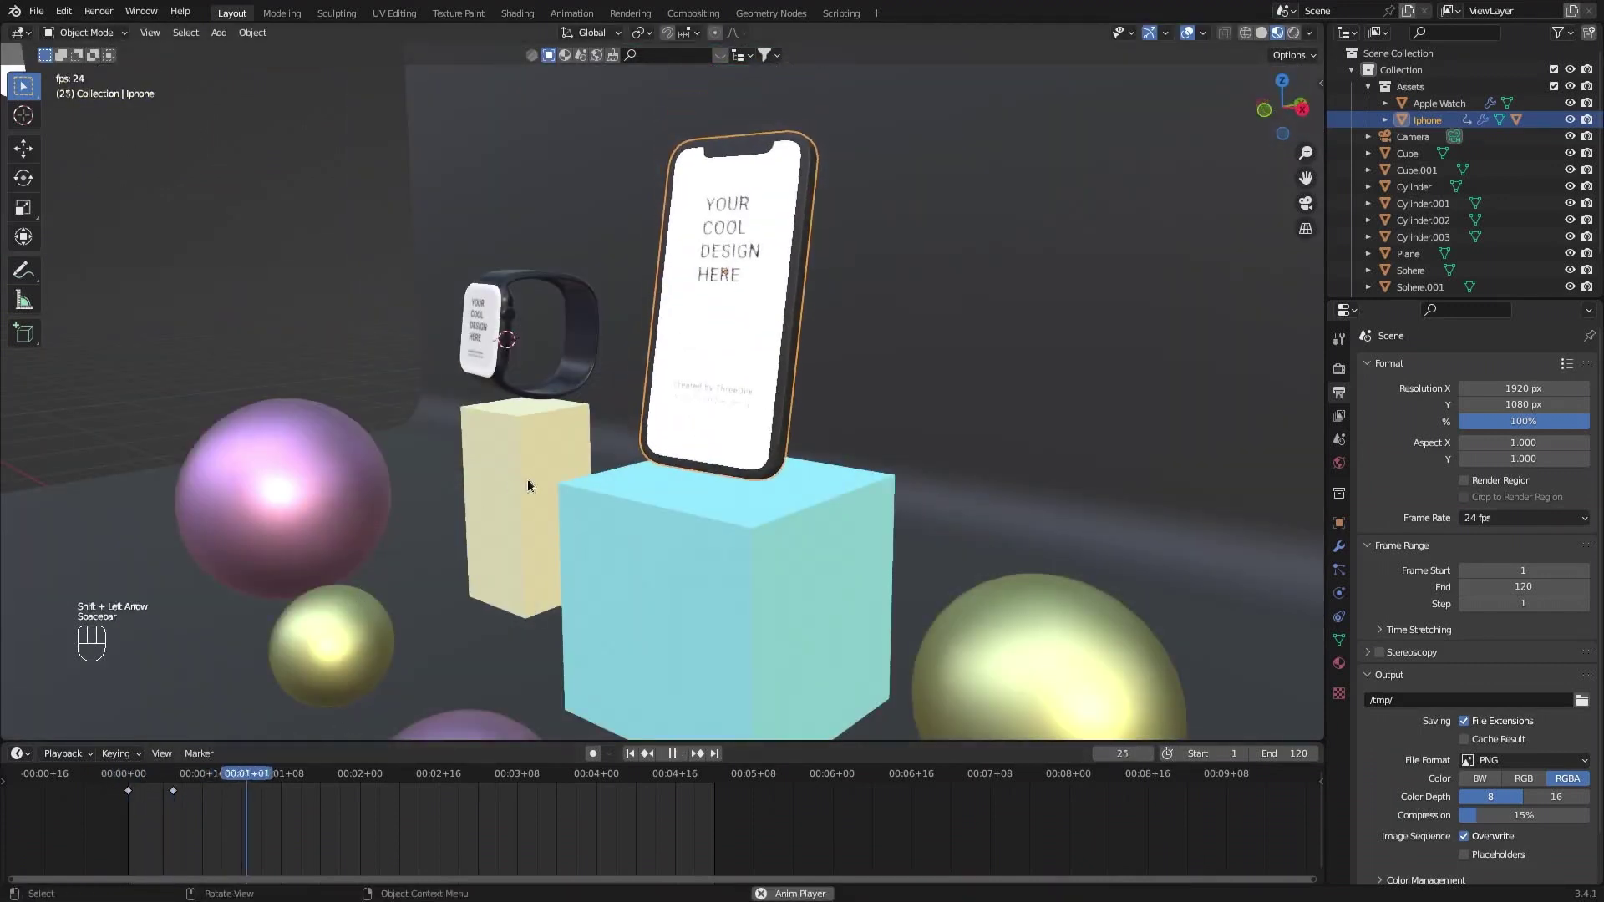
middle_click_drag(528, 478, 515, 481)
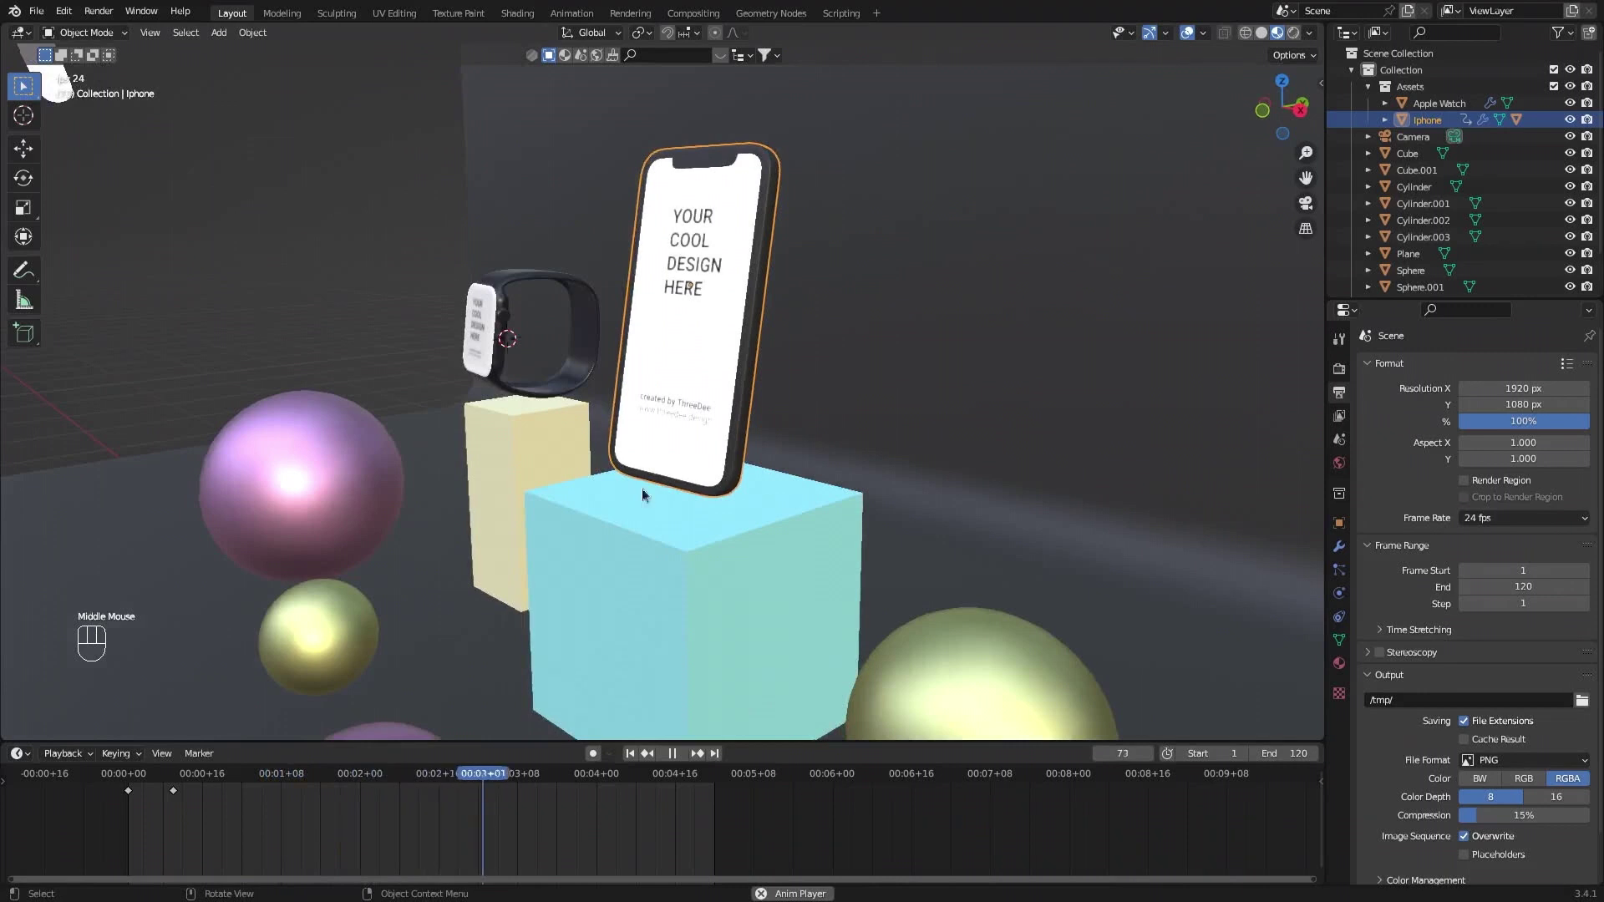
middle_click_drag(642, 488, 689, 501)
key("space")
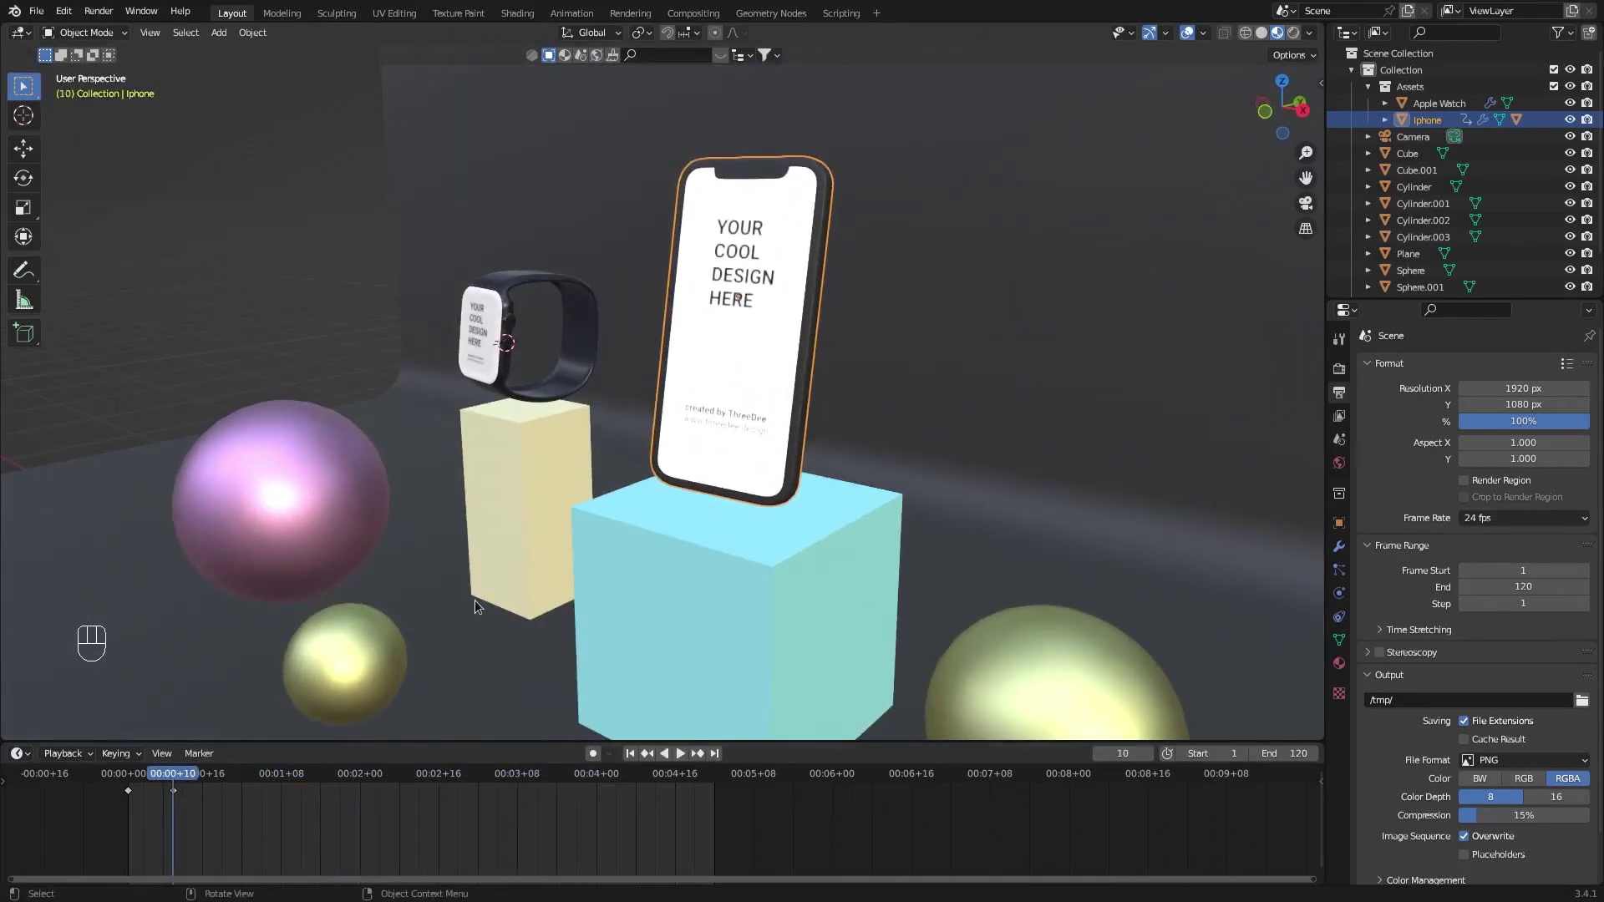
Enable auto keying and raise the iPhone slightly along Z at frame 22 to record a third keyframe.
left_click(593, 754)
left_click_drag(166, 779, 192, 778)
key("g")
middle_click(810, 467)
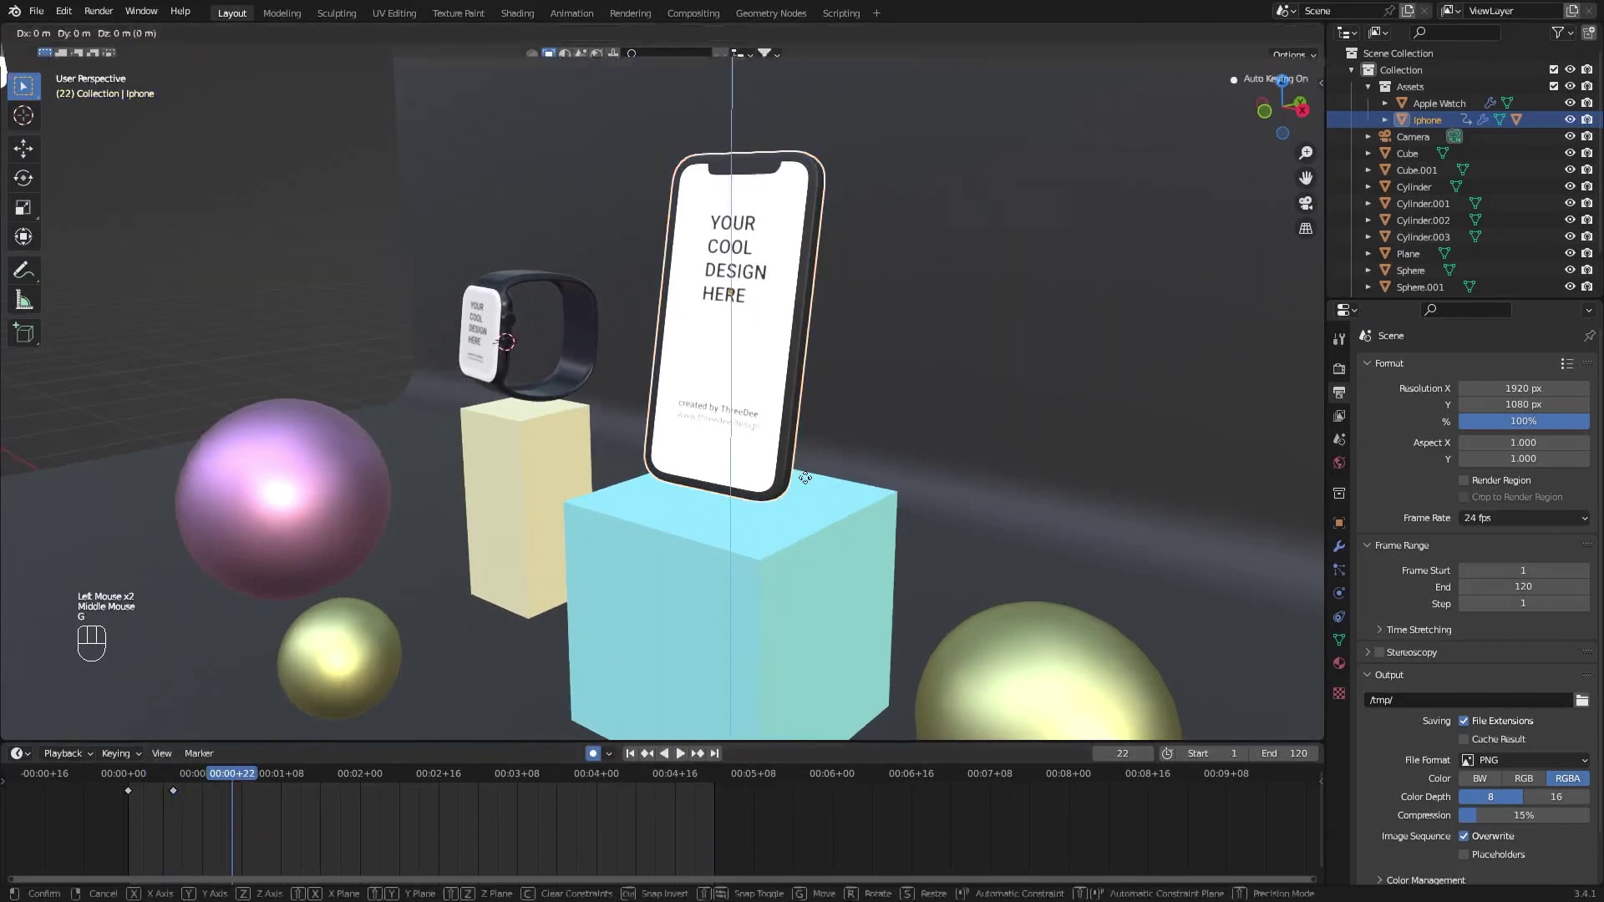
left_click(823, 445)
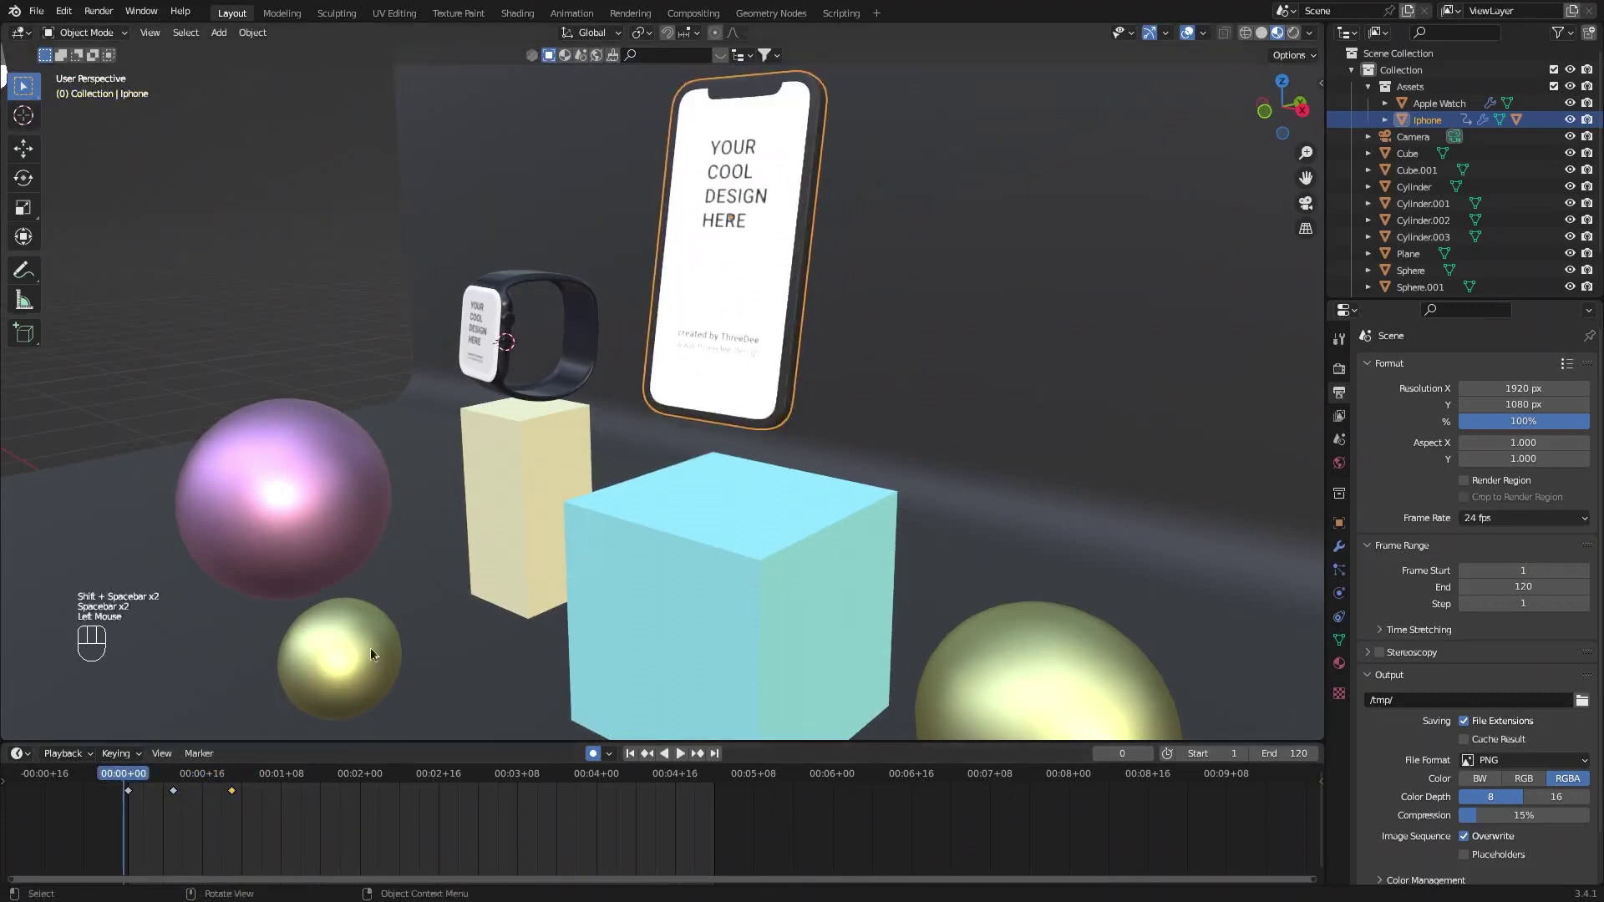
Play back the iPhone's three-keyframe bounce from a more frontal angle.
middle_click_drag(592, 486, 573, 479)
key("space")
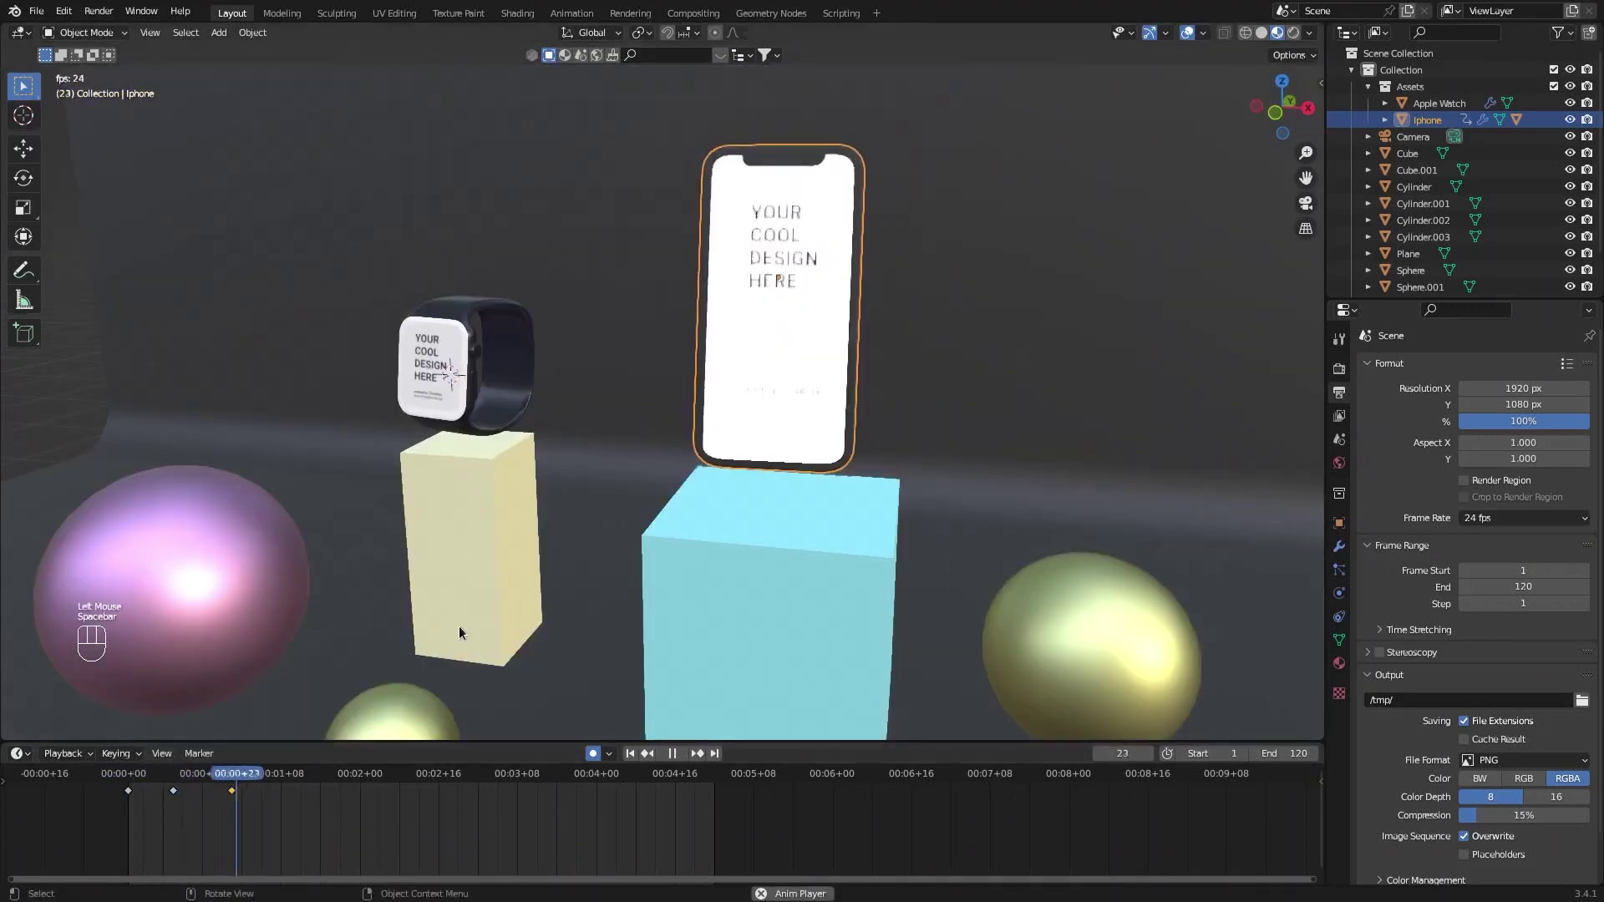
key("space")
Copy the iPhone's three keyframes and paste them three times along the timeline, including at frames 34 and 95.
key("b")
left_click_drag(117, 821, 246, 781)
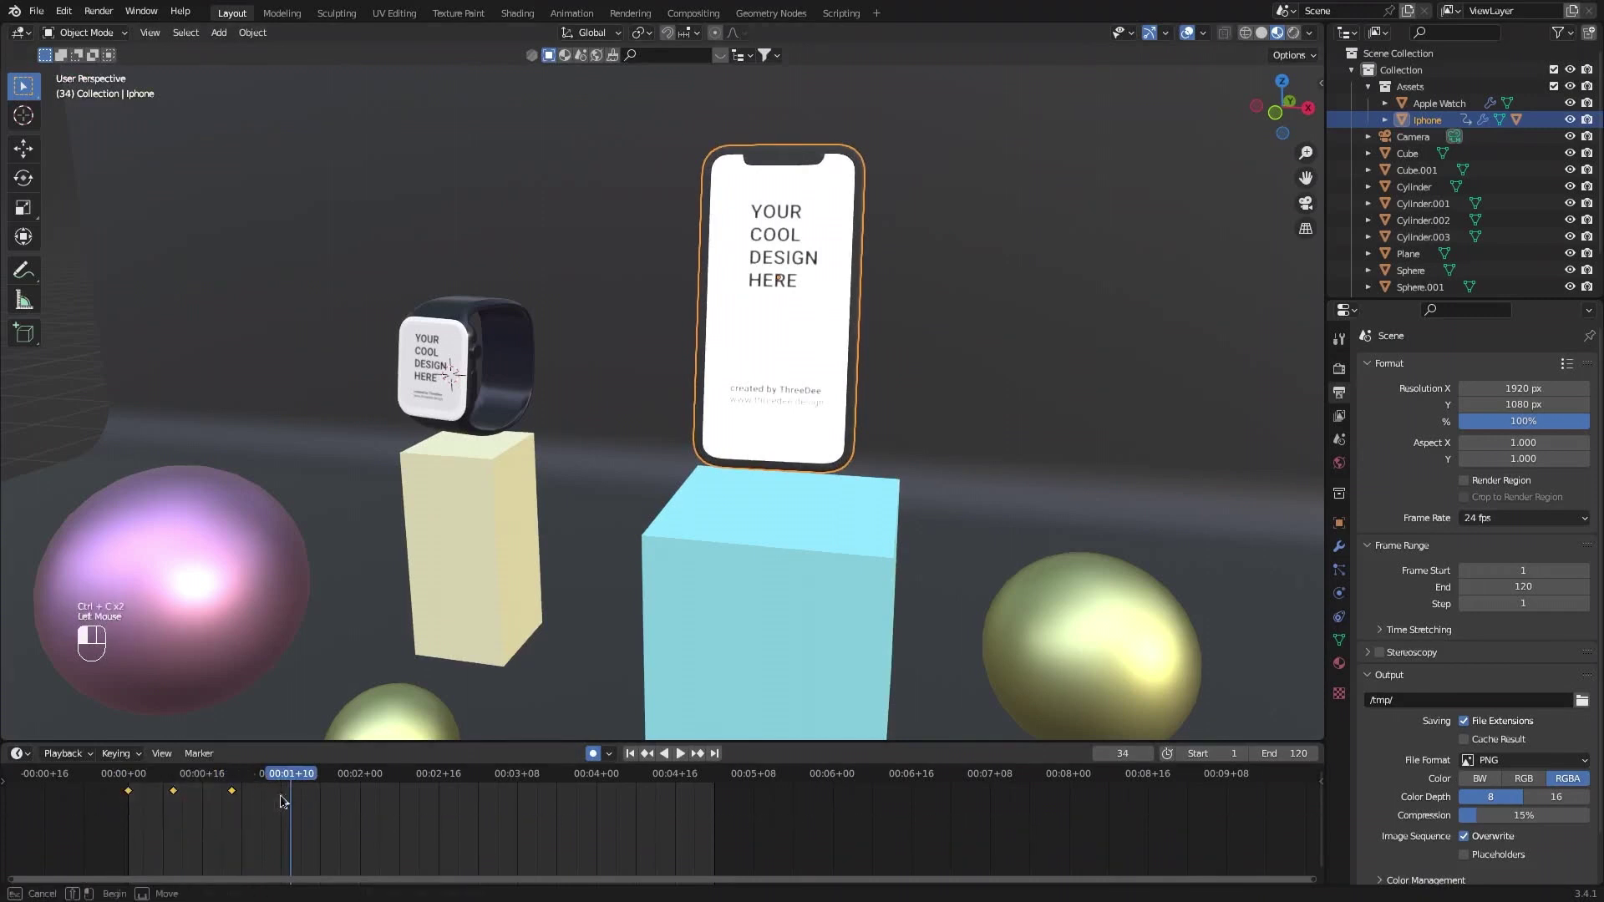
key("ctrl+v")
left_click(338, 778)
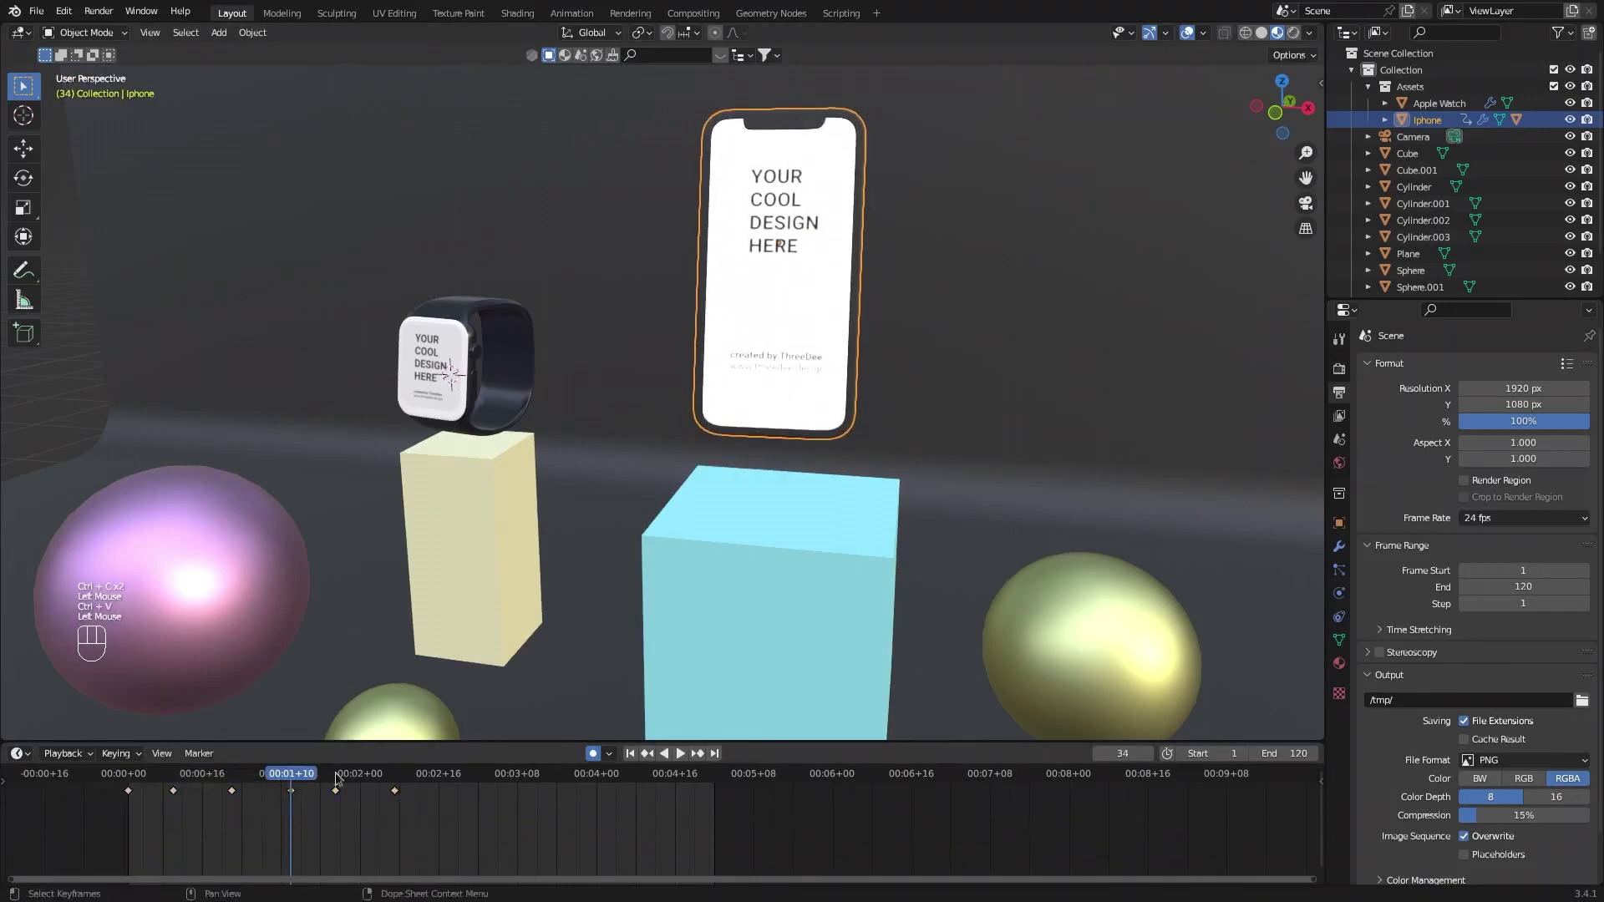
left_click(448, 777)
key("ctrl+v")
left_click(592, 776)
key("ctrl+v")
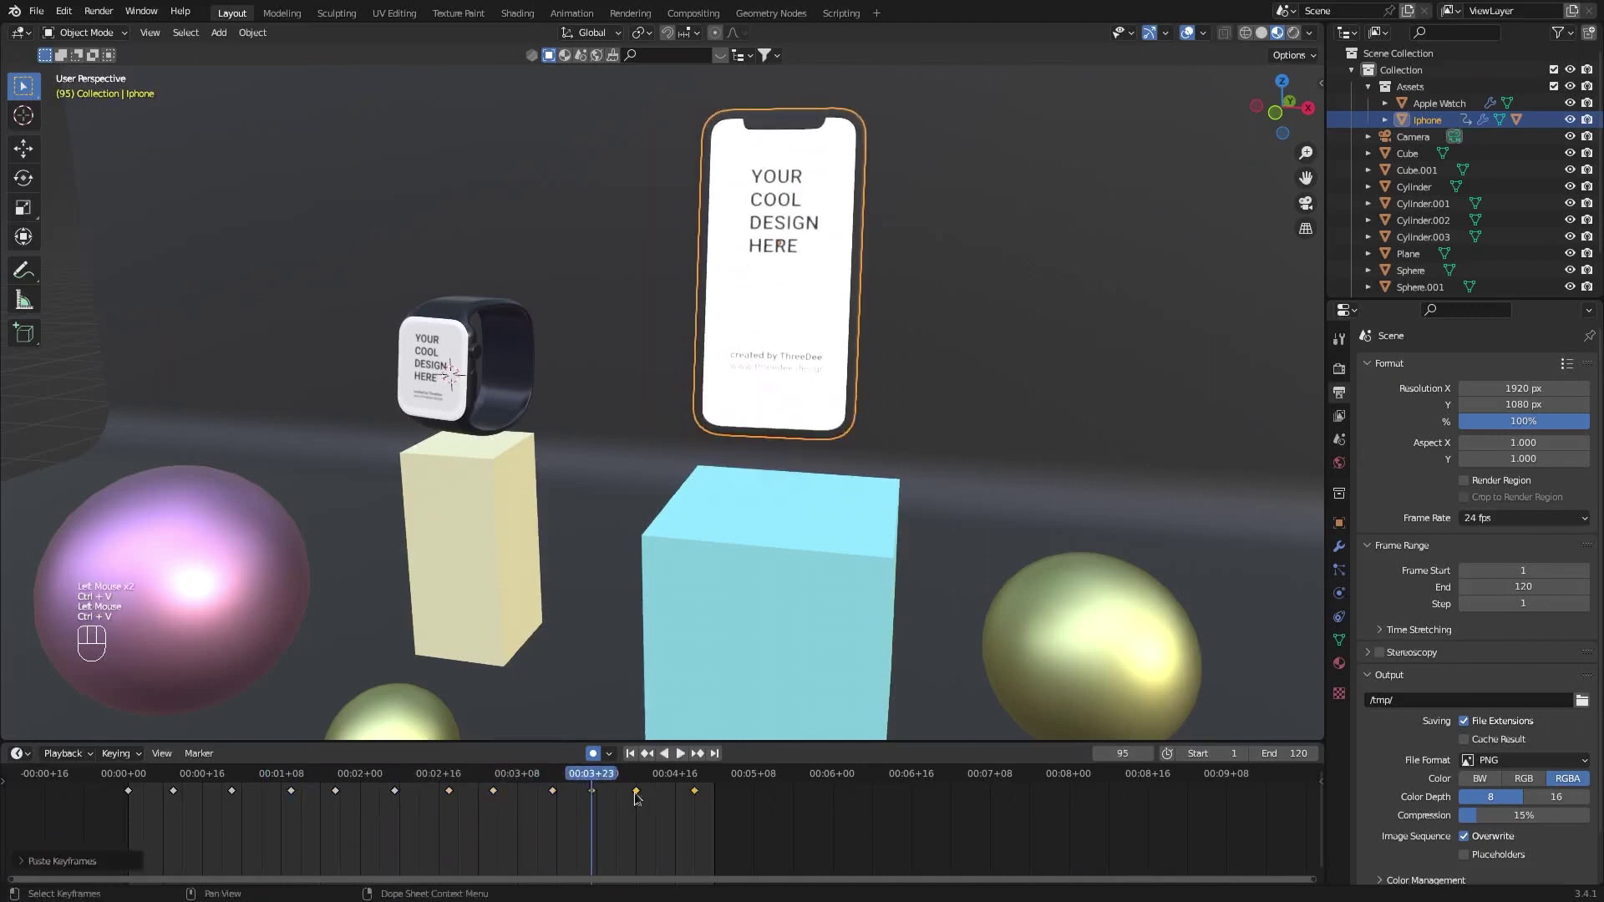
Return to the first frame and play the animation to check the iPhone's motion.
key("shift+Left")
left_click(681, 754)
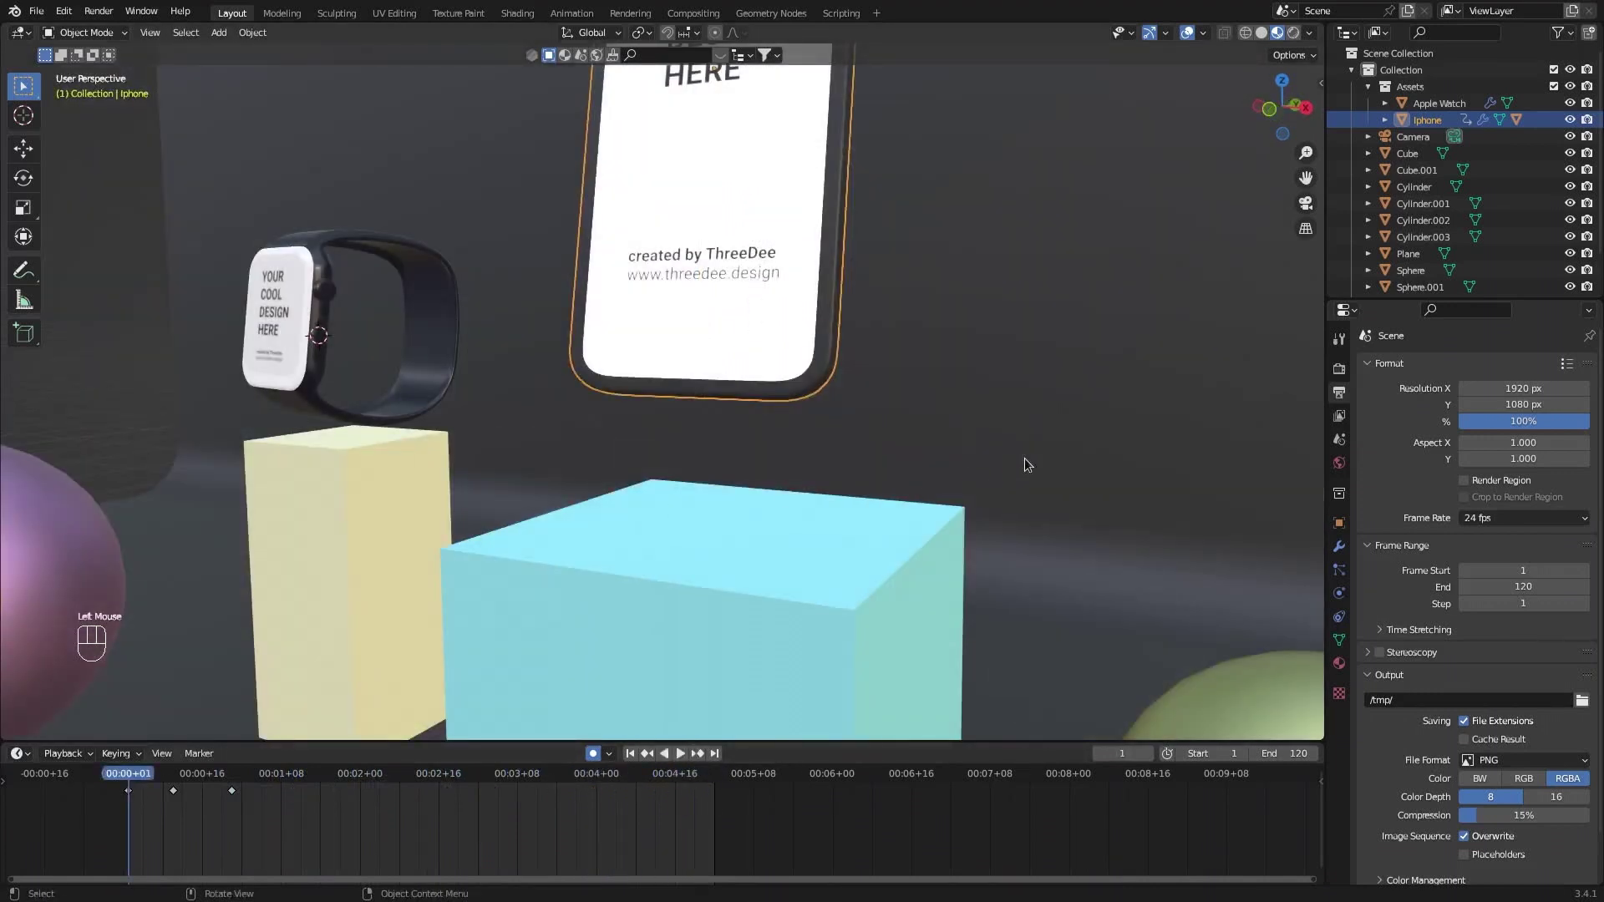
key("space")
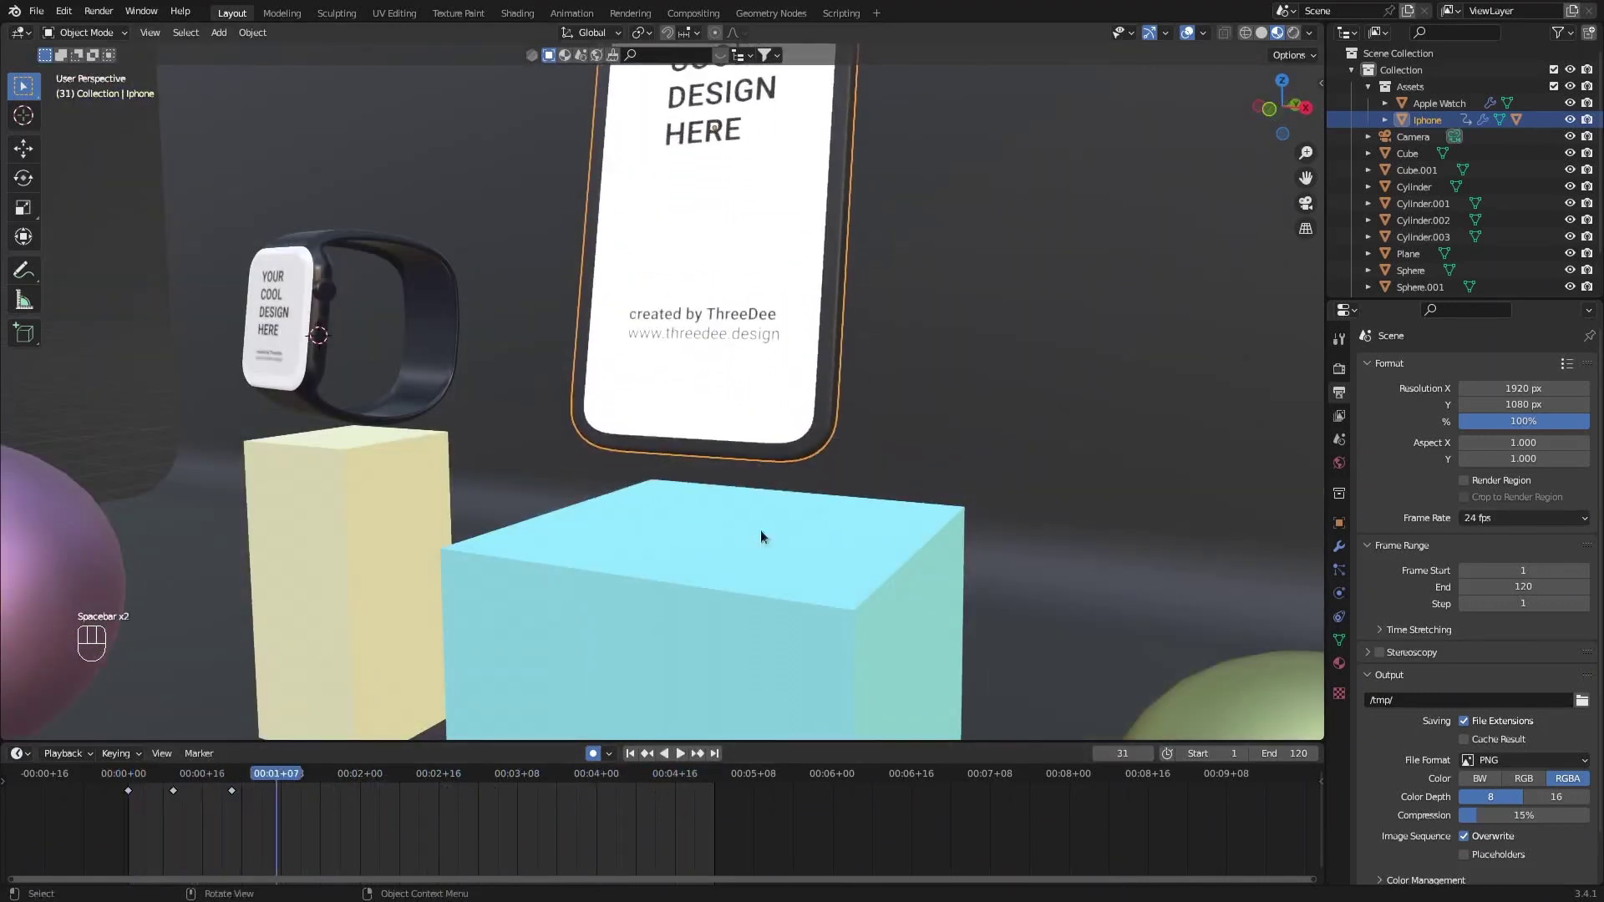
Move the last iPhone keyframe to frame 20 and save the file.
middle_click_drag(223, 811, 253, 815)
left_click_drag(305, 785, 176, 788)
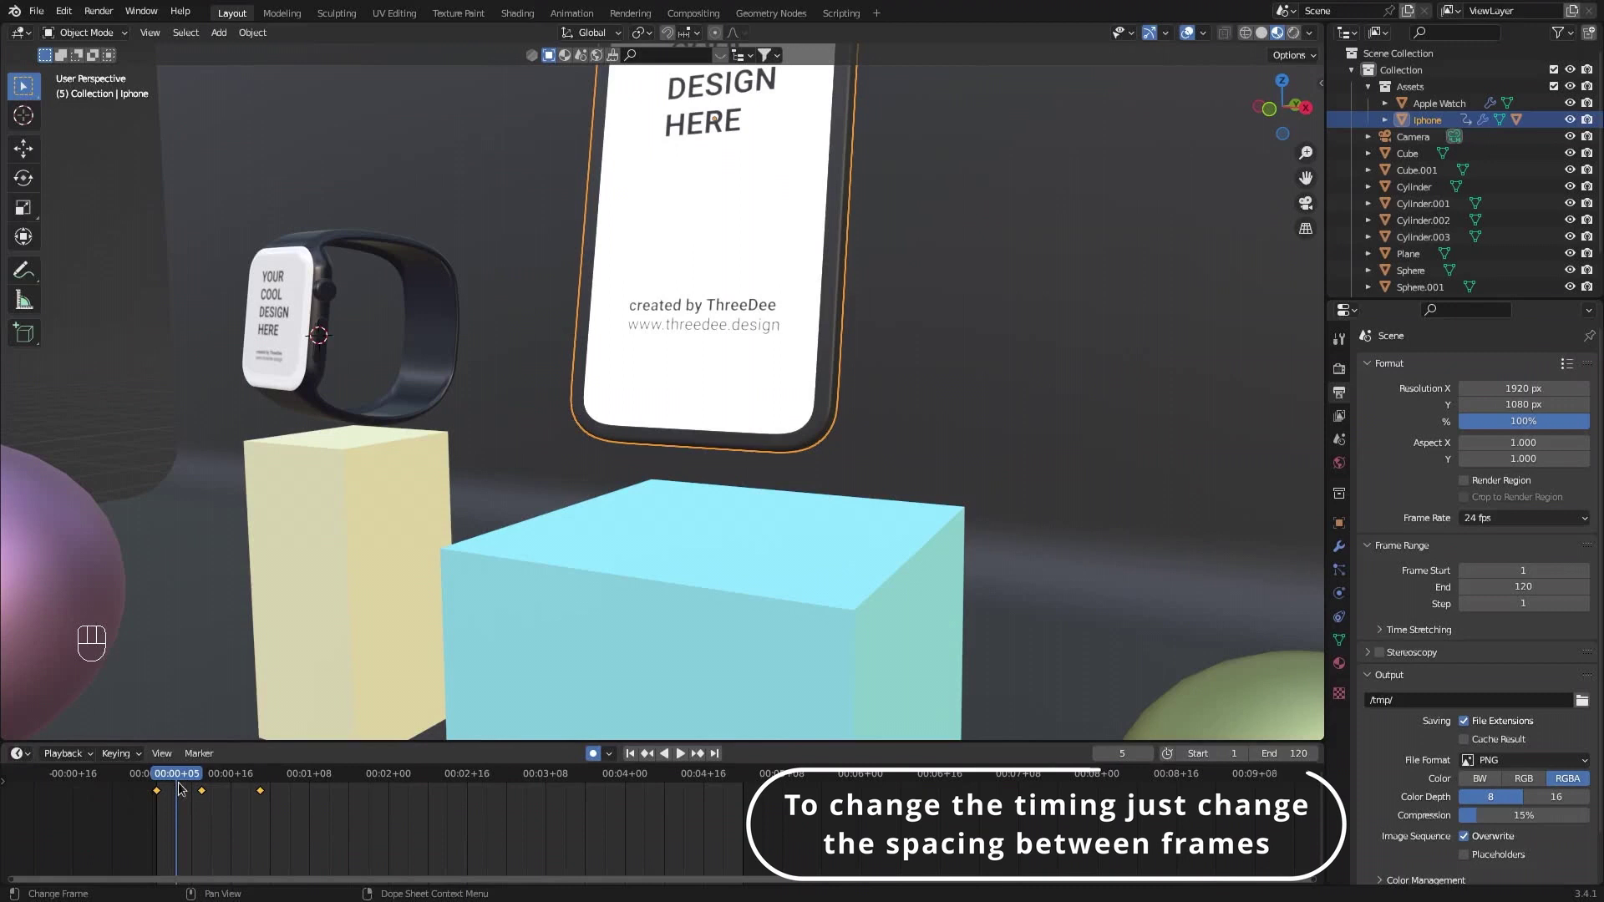
key("ctrl+s")
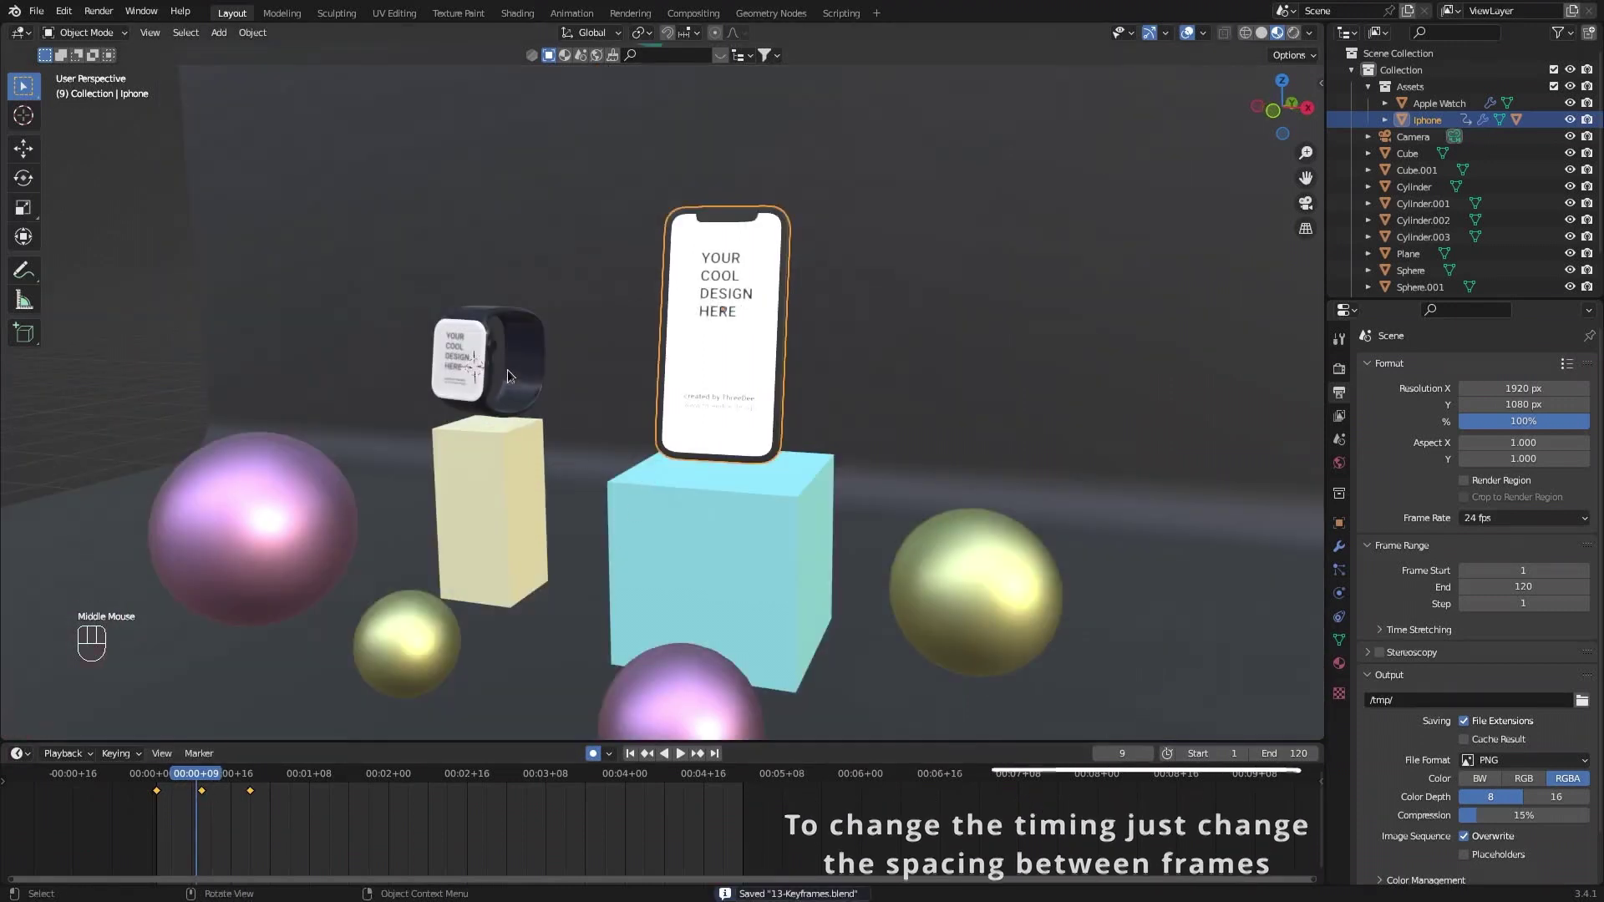
Switch to the Animation workspace and frame the iPhone in its main viewport.
left_click(573, 13)
scroll(894, 355, "up", 5)
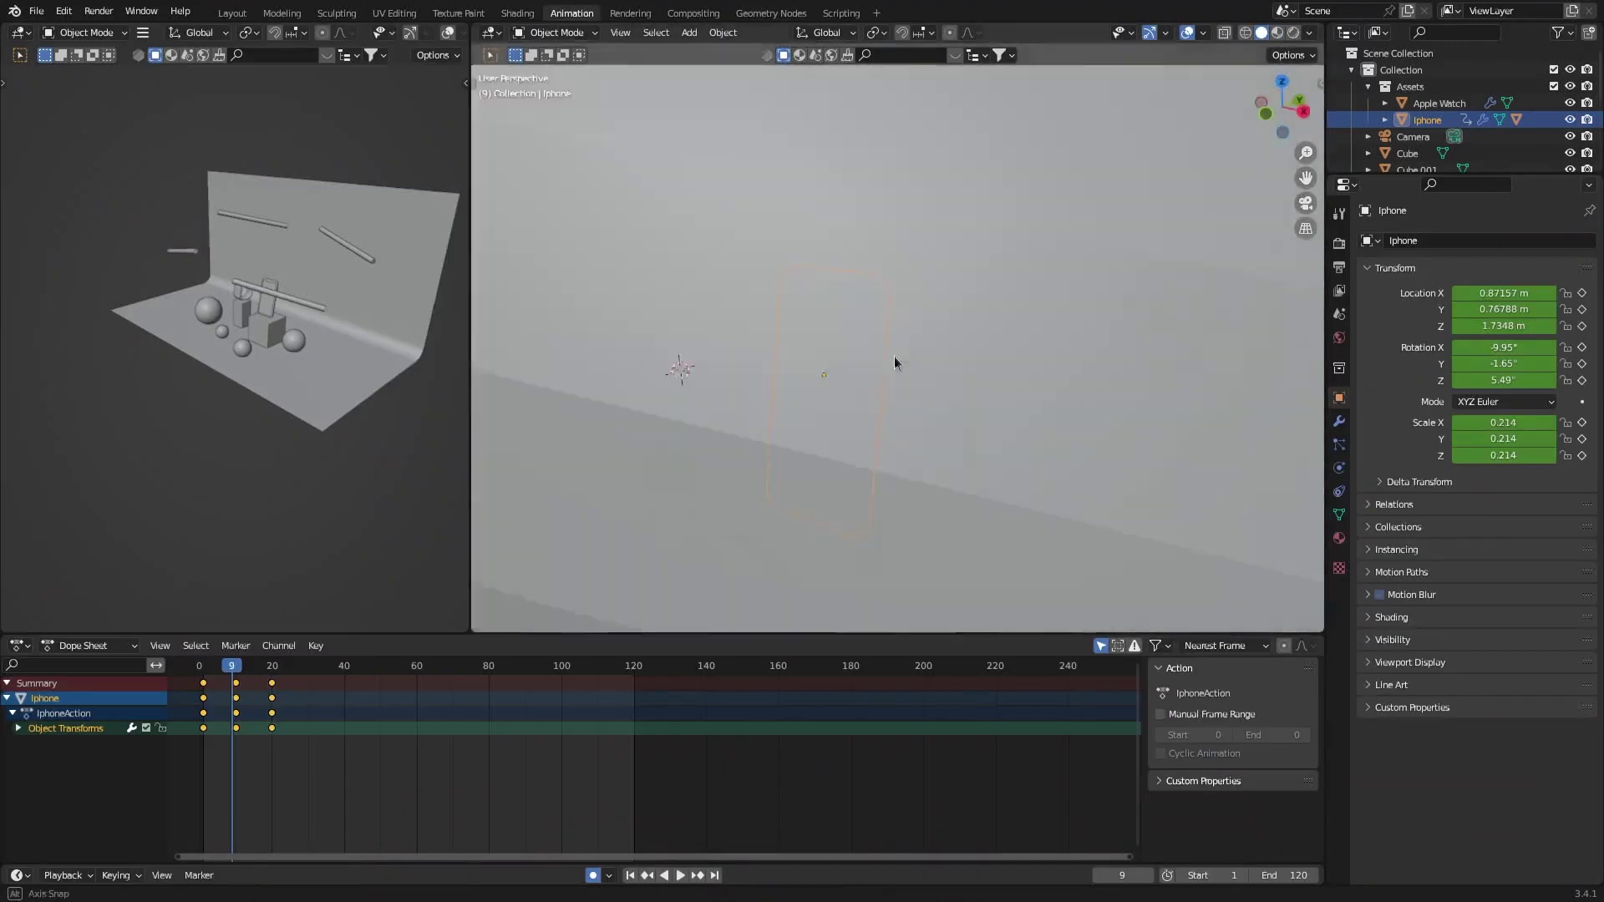
scroll(894, 356, "down", 3)
middle_click_drag(883, 427, 894, 450)
Change the small viewport to a Graph Editor and select the iPhone's location curve keyframes.
left_click(19, 33)
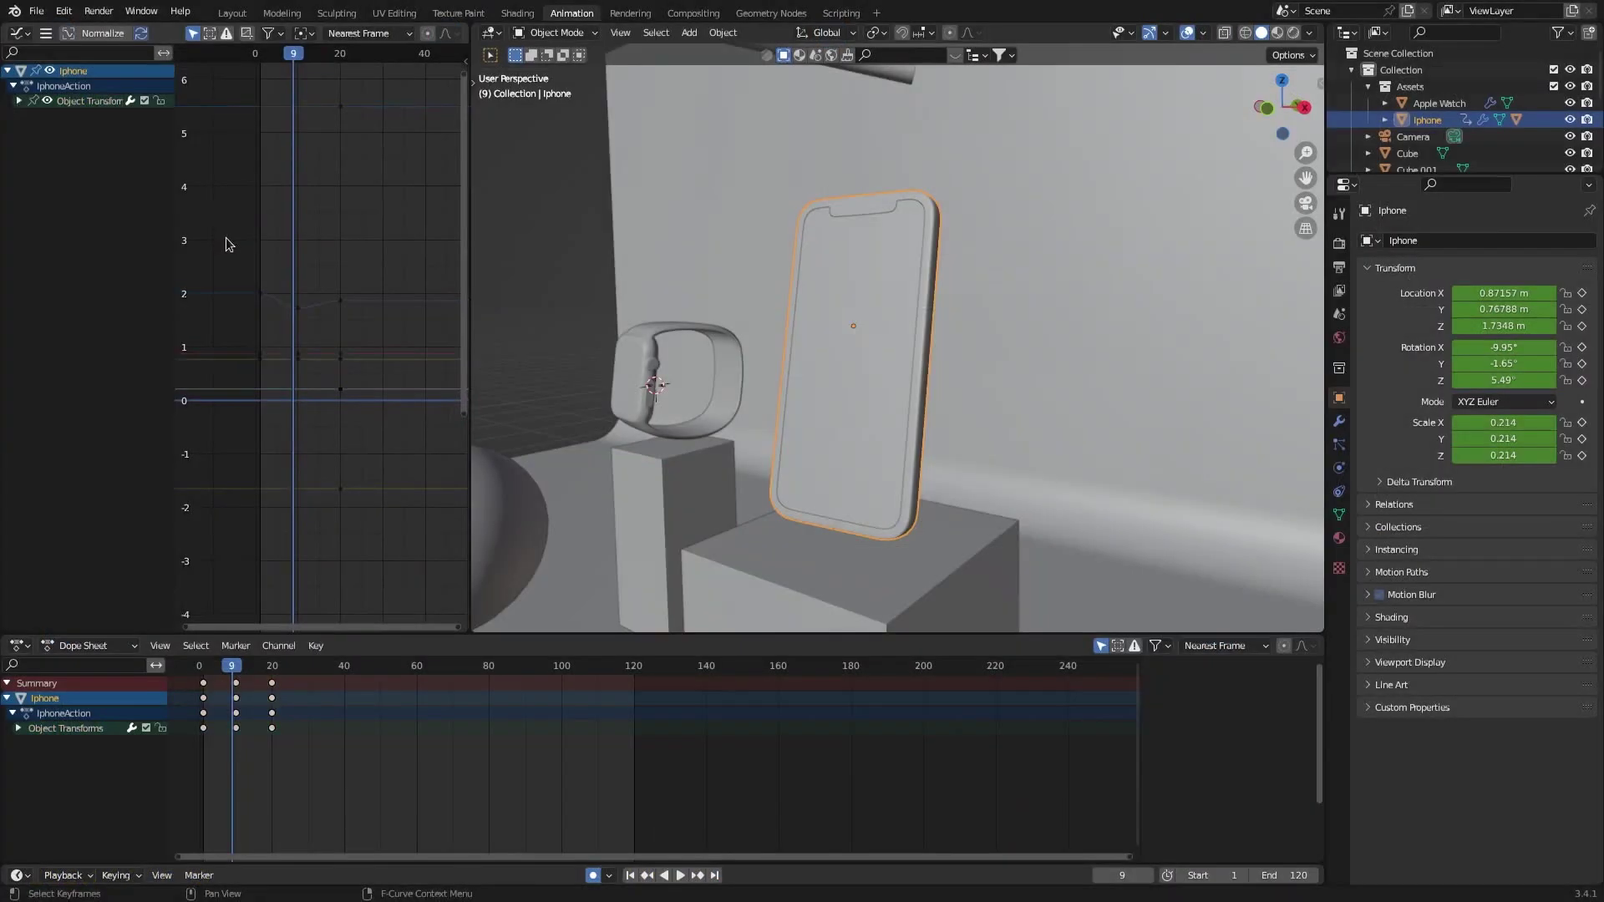
left_click_drag(225, 237, 352, 425)
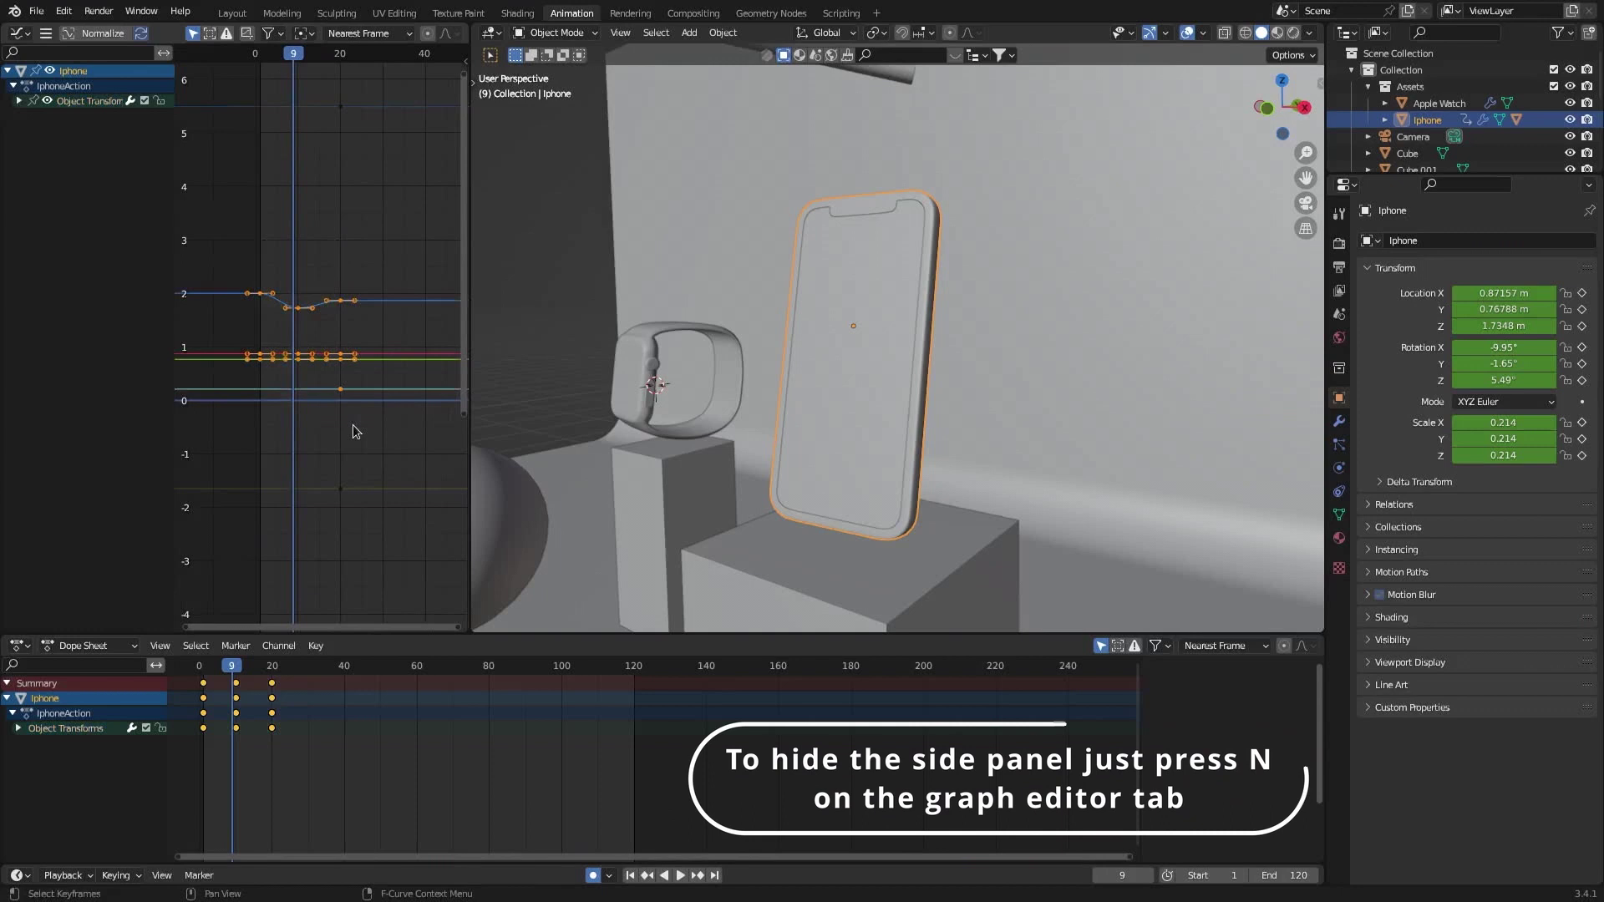
Try to raise the iPhone's last Z Location keyframe in the Graph Editor.
key("g")
right_click(351, 394)
scroll(334, 359, "up", 8)
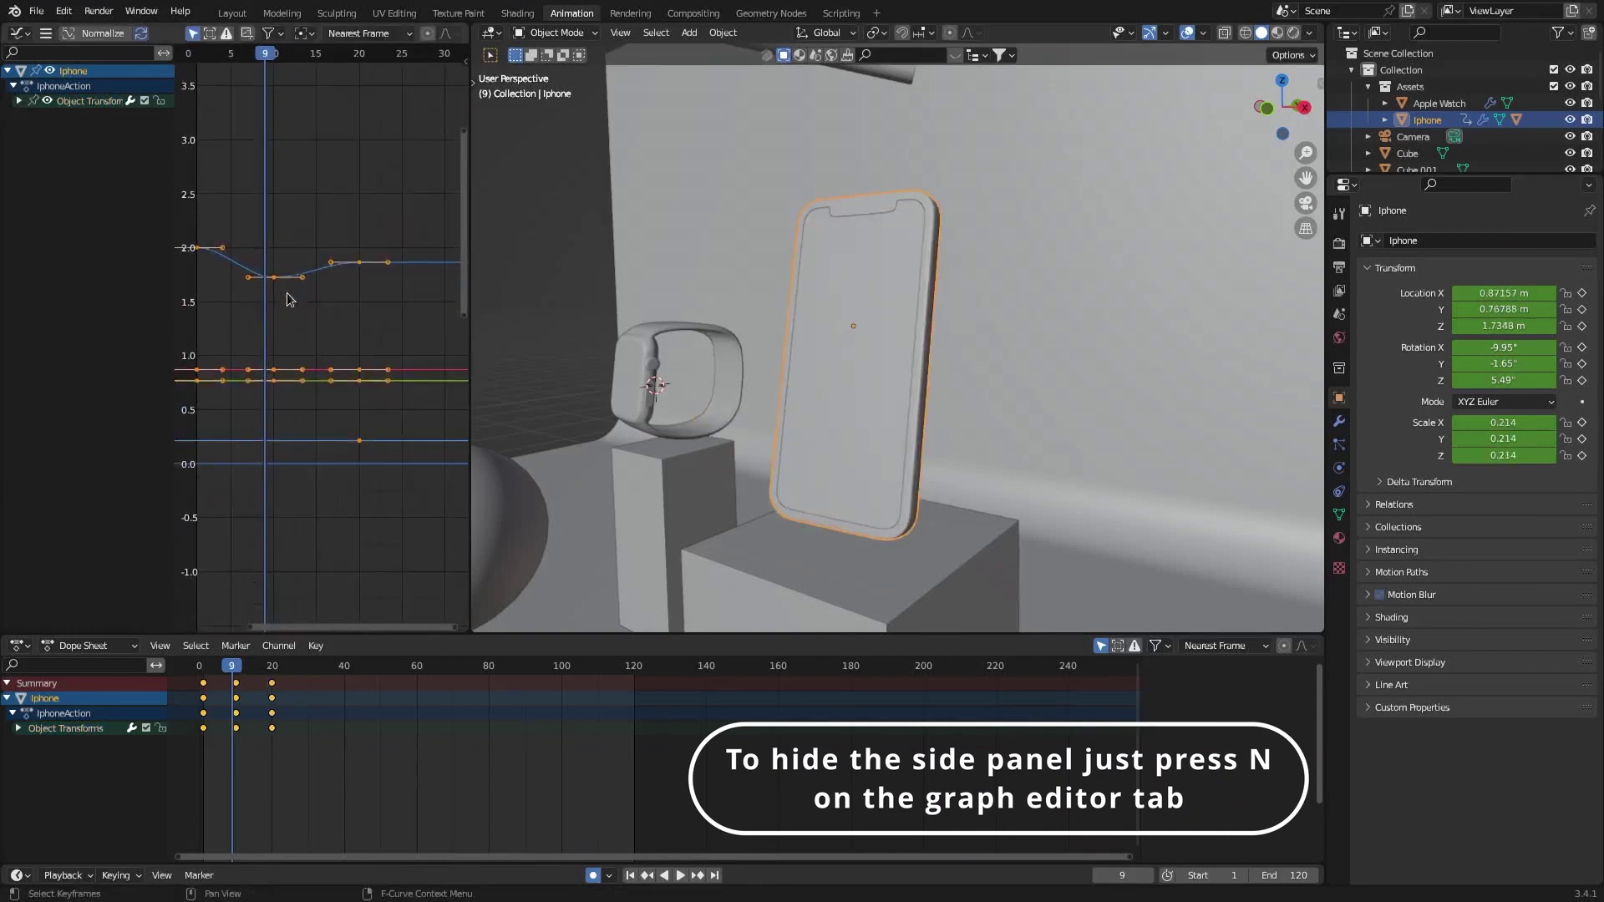
mouse_move(286, 300)
middle_mouse_down()
mouse_move(364, 355)
mouse_move(276, 327)
middle_mouse_up()
left_click_drag(309, 53, 395, 53)
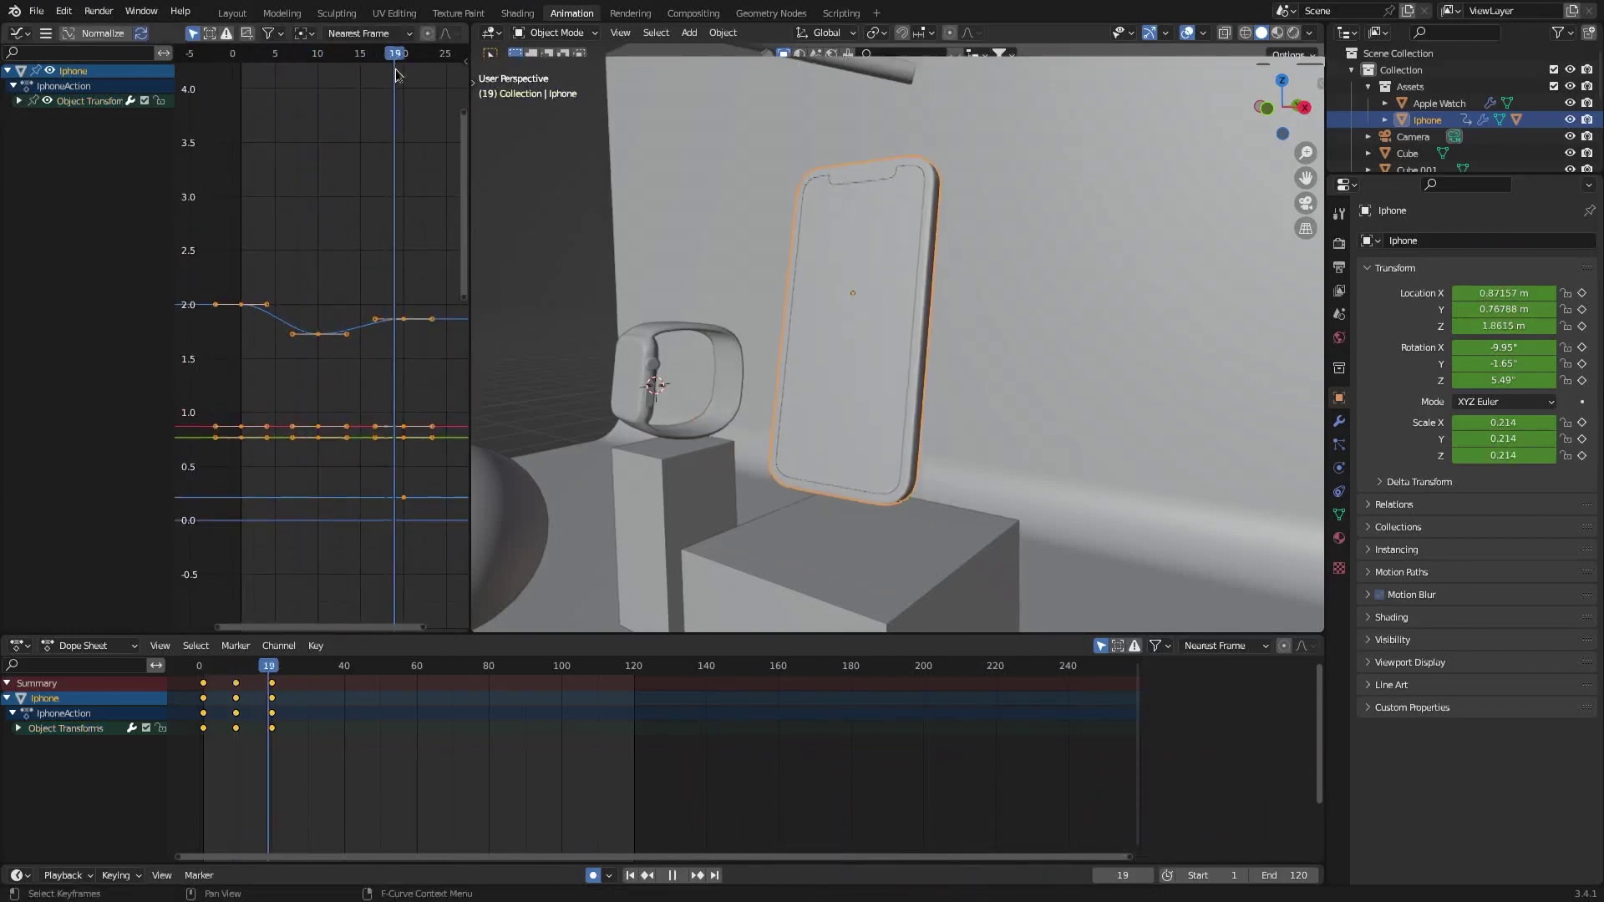
left_click_drag(386, 303, 422, 338)
key("g")
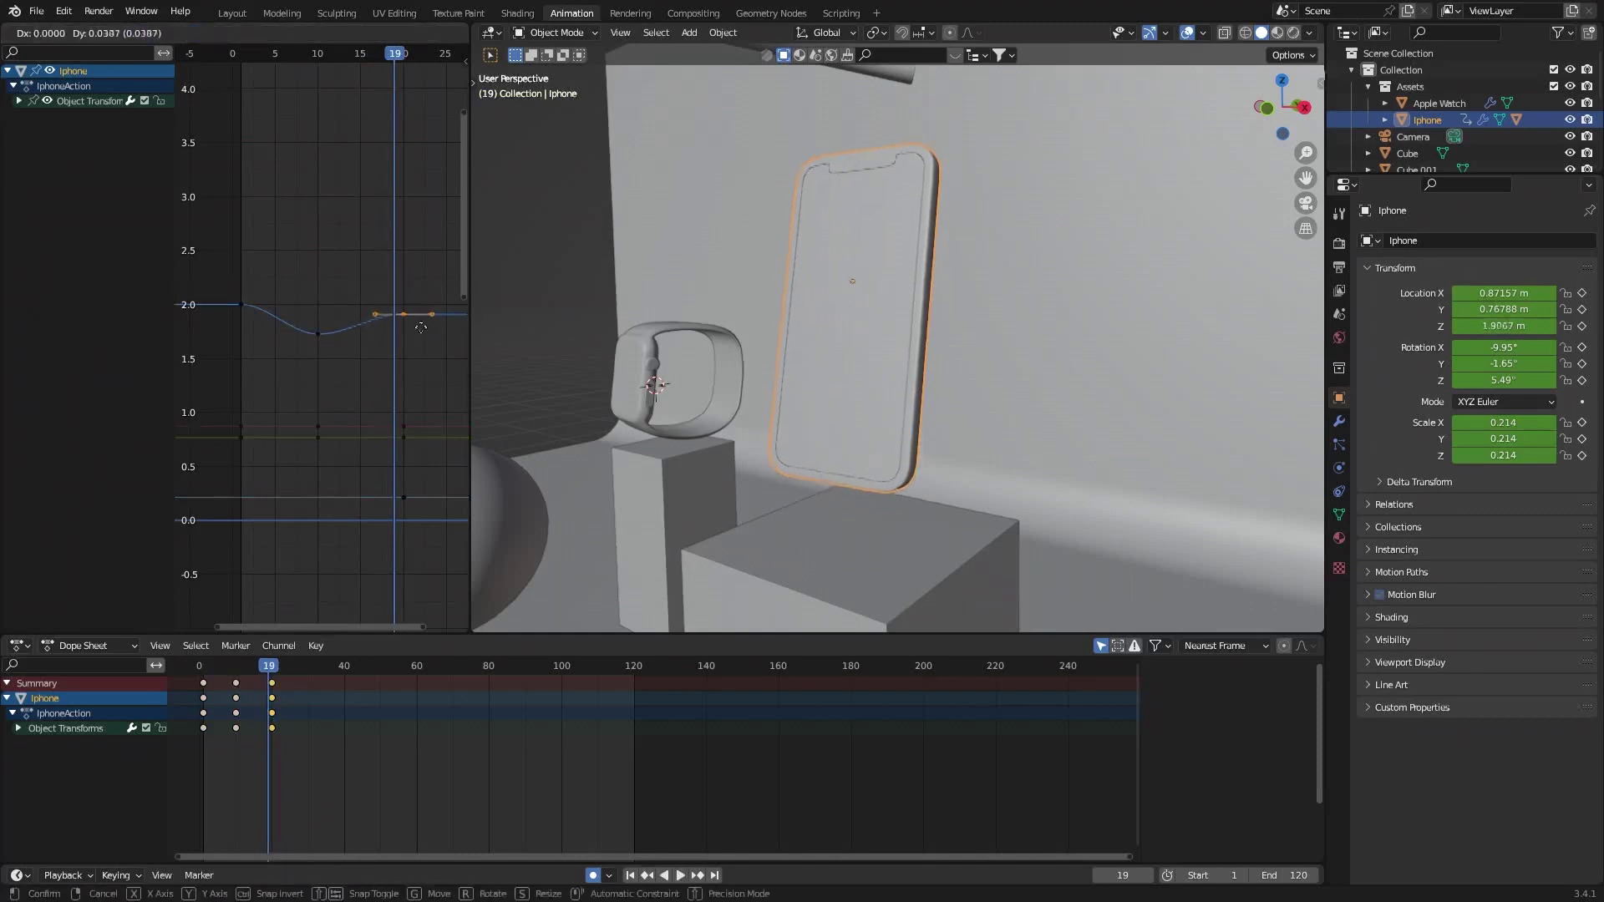
left_click(421, 330)
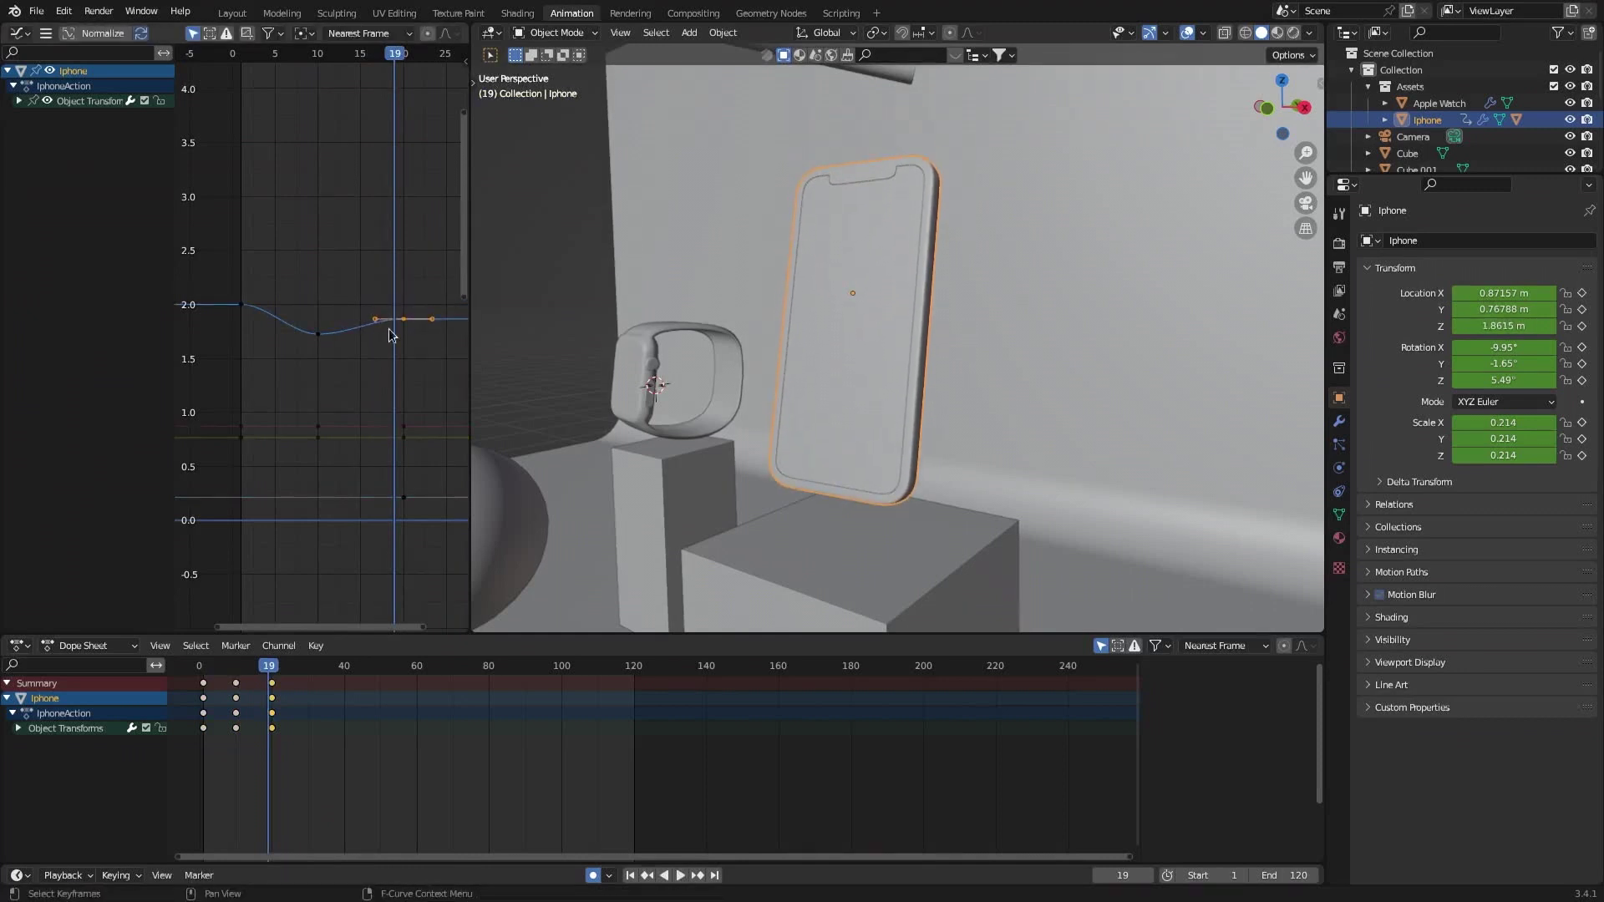
Add a Cycles modifier to the iPhone's Z Location curve and play the animation to check the repetition.
left_click(20, 101)
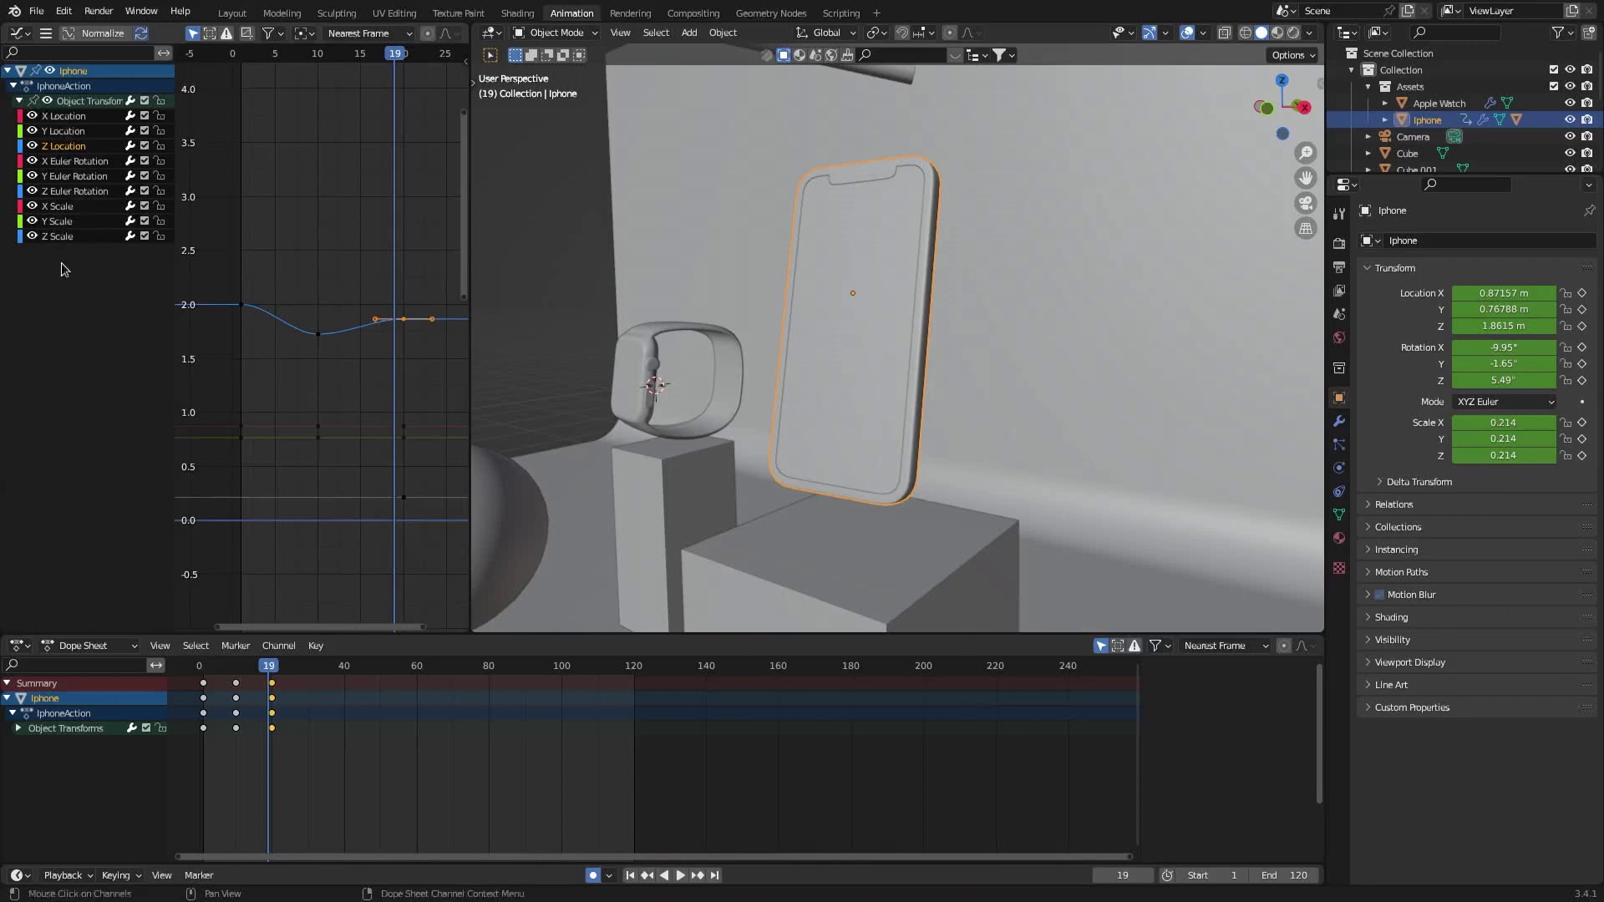
key("g")
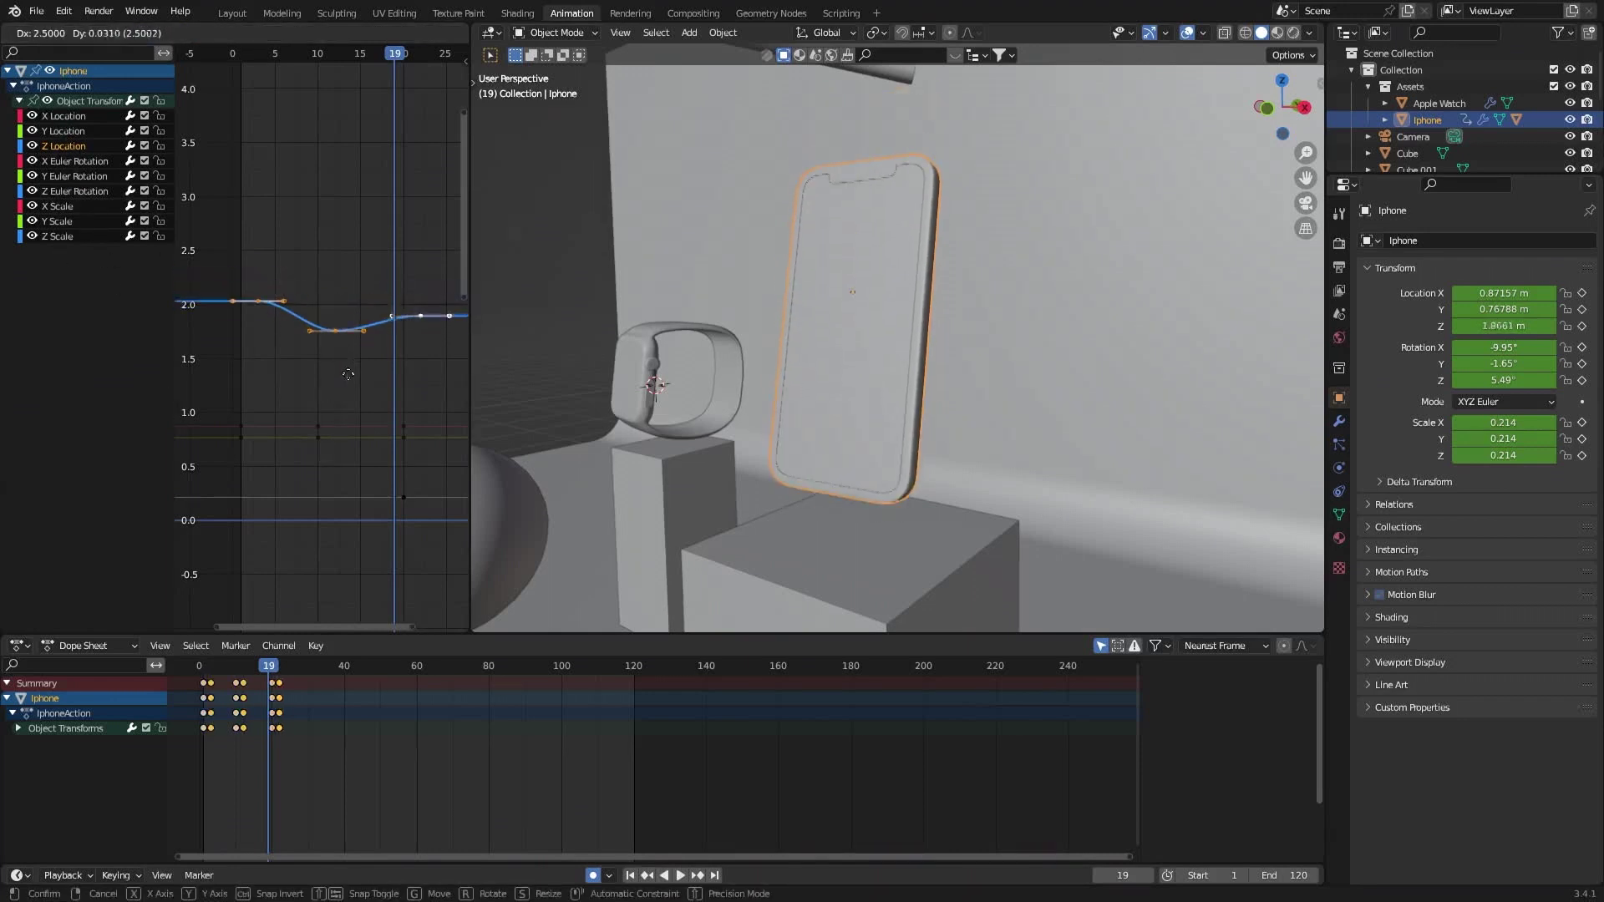
right_click(319, 345)
key("n")
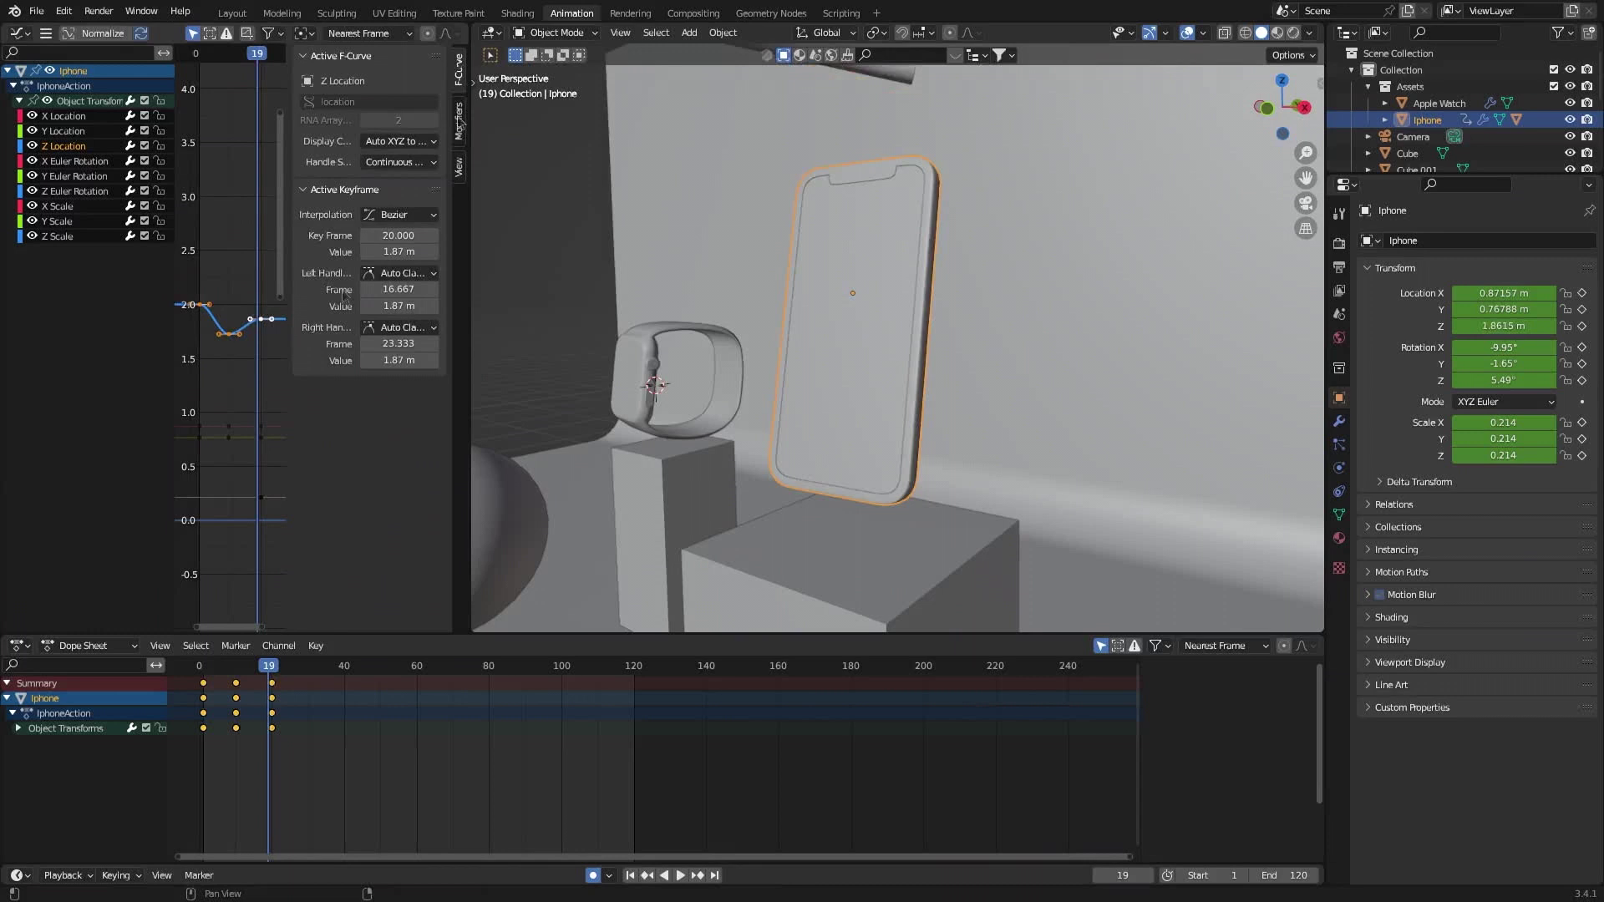
left_click(459, 121)
left_click(370, 63)
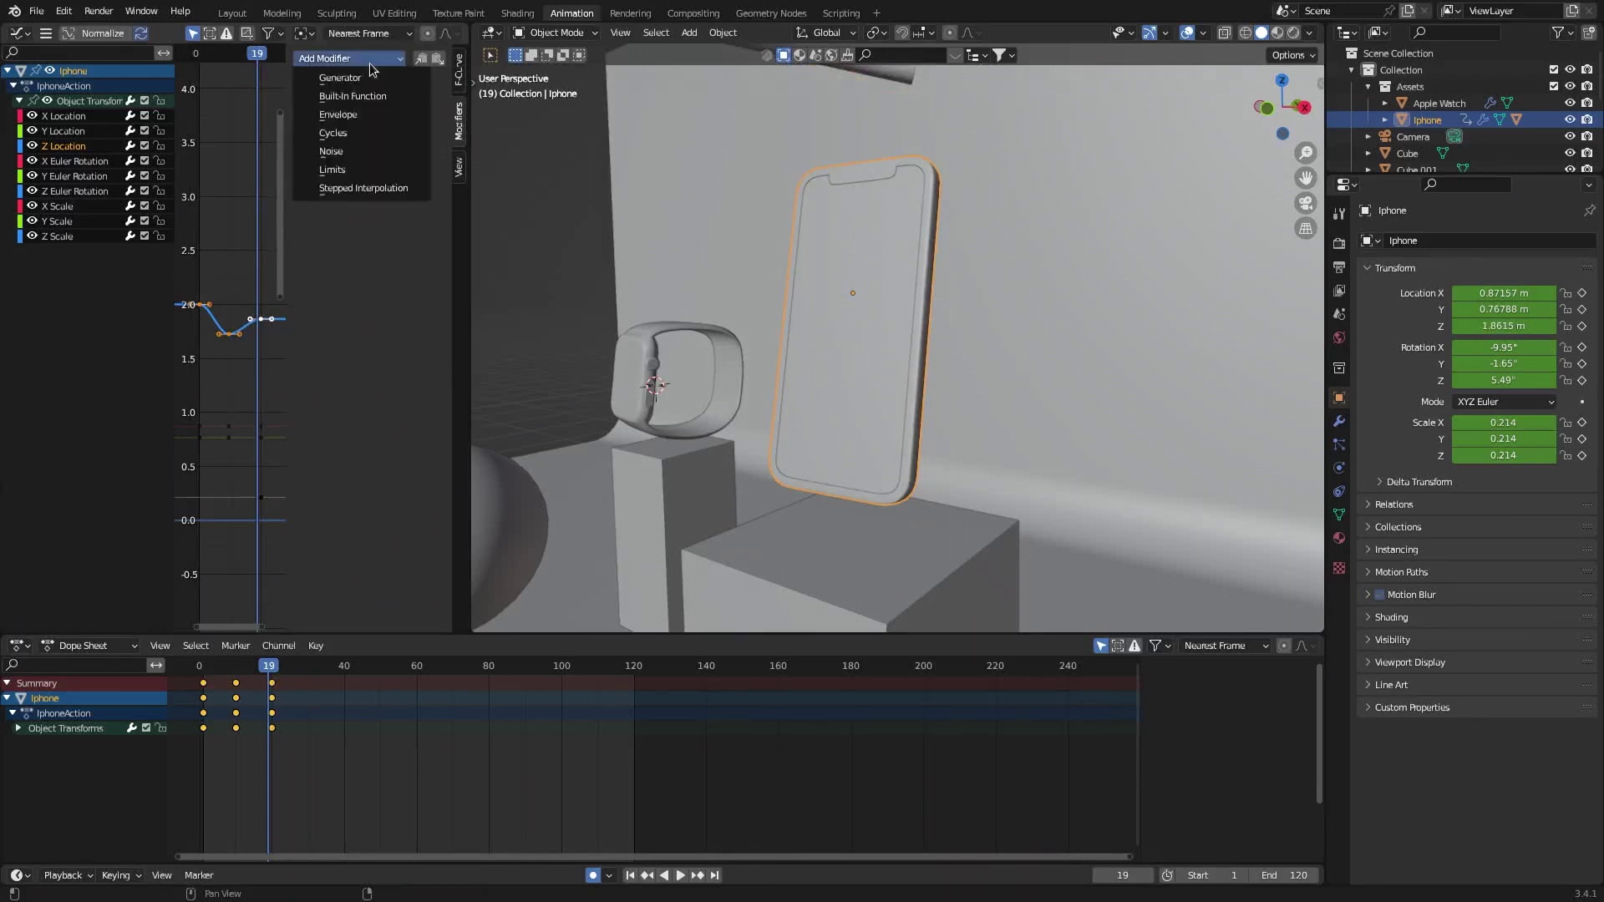
left_click(375, 133)
scroll(228, 294, "up", 3)
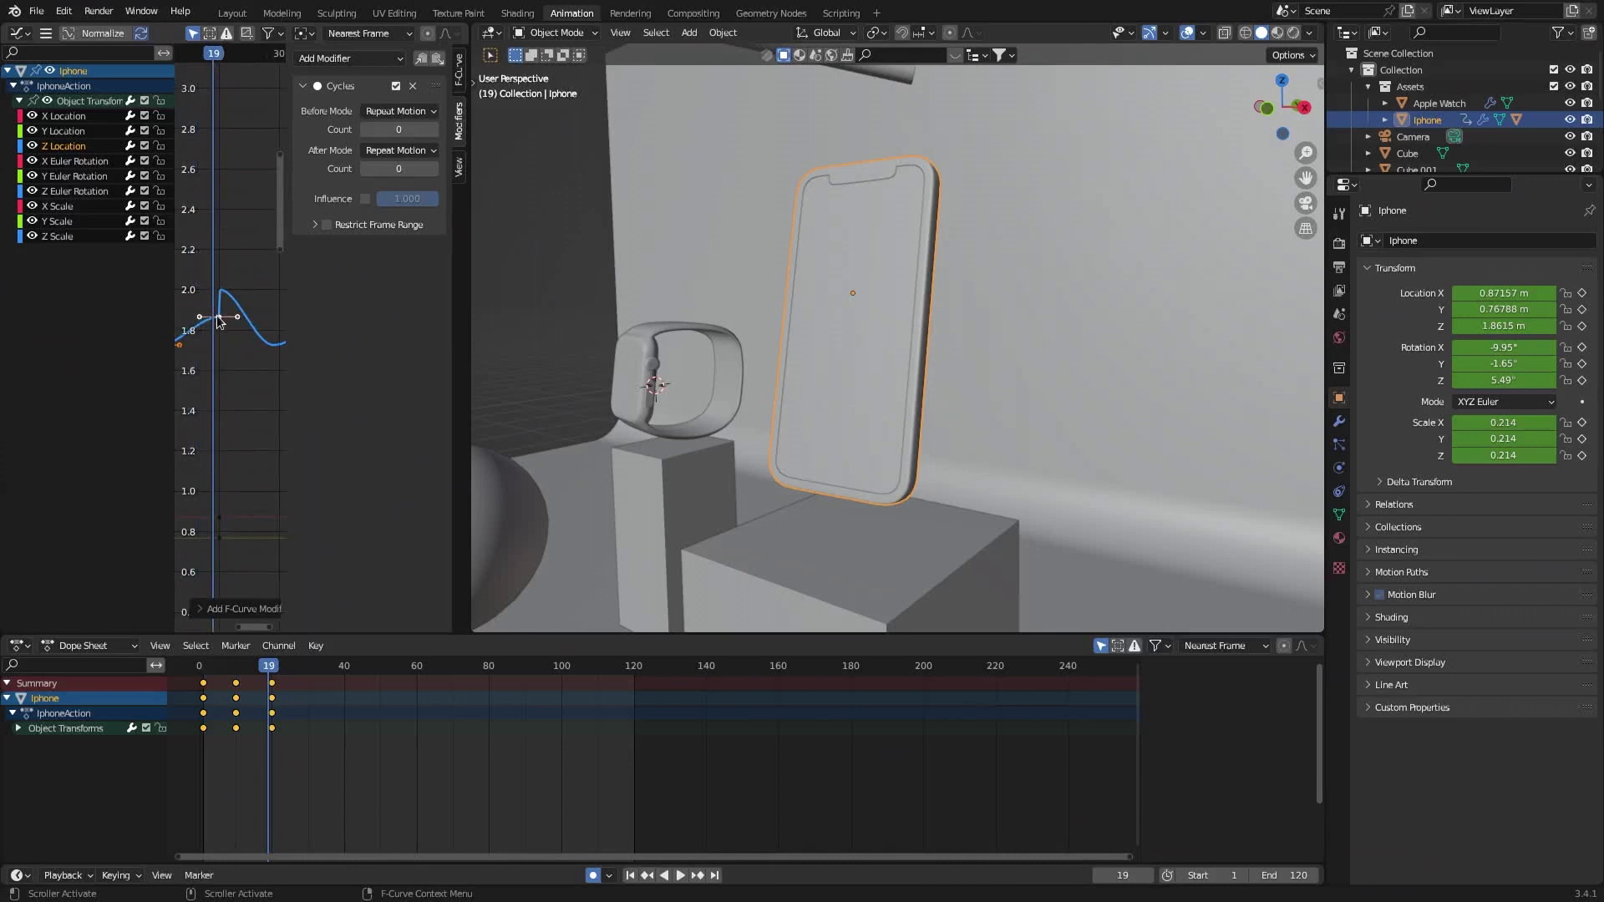
scroll(217, 317, "down", 1)
left_click(681, 875)
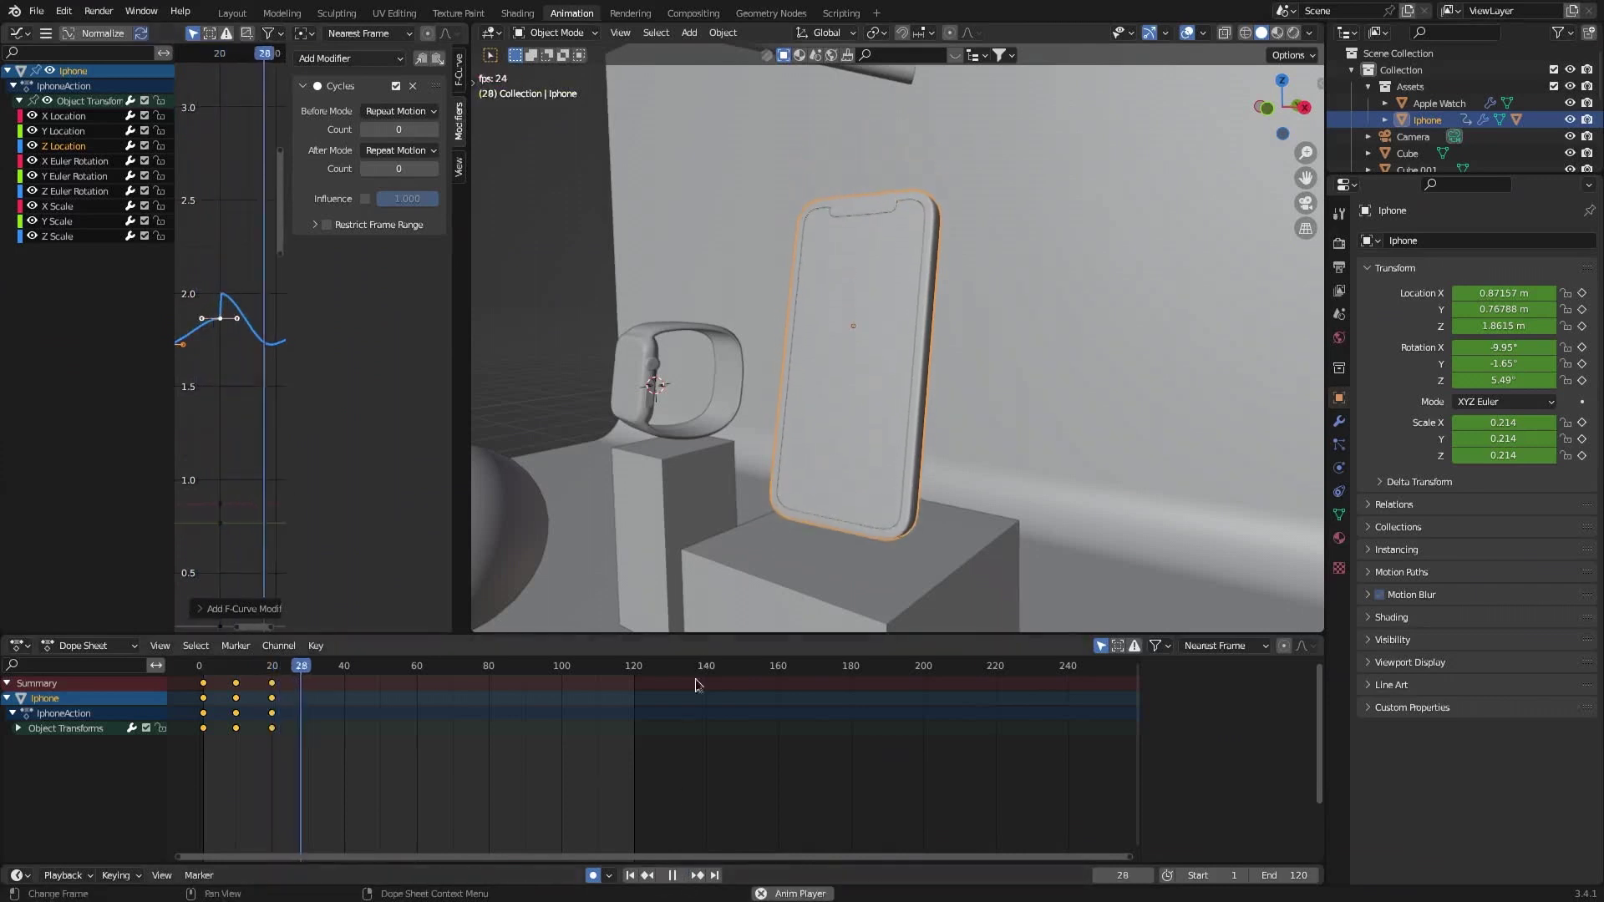
key("Escape")
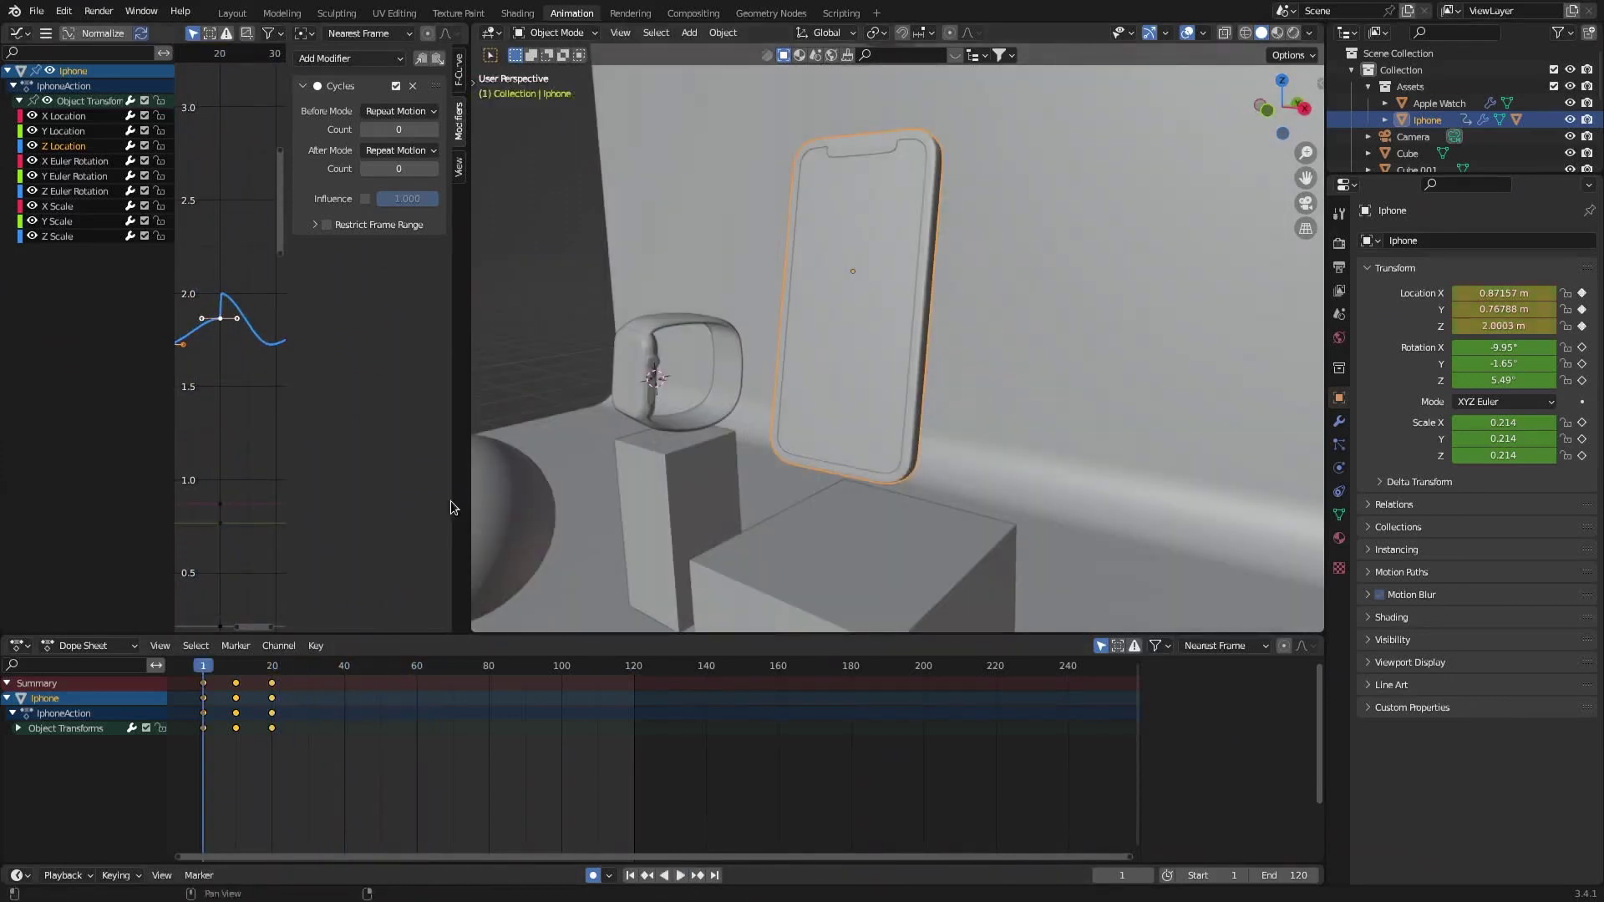
Widen the Graph Editor, then copy the iPhone's frame 1 keyframes and paste them at frame 20.
left_click_drag(471, 449, 646, 451)
scroll(308, 390, "down", 8)
middle_click_drag(294, 383, 341, 401)
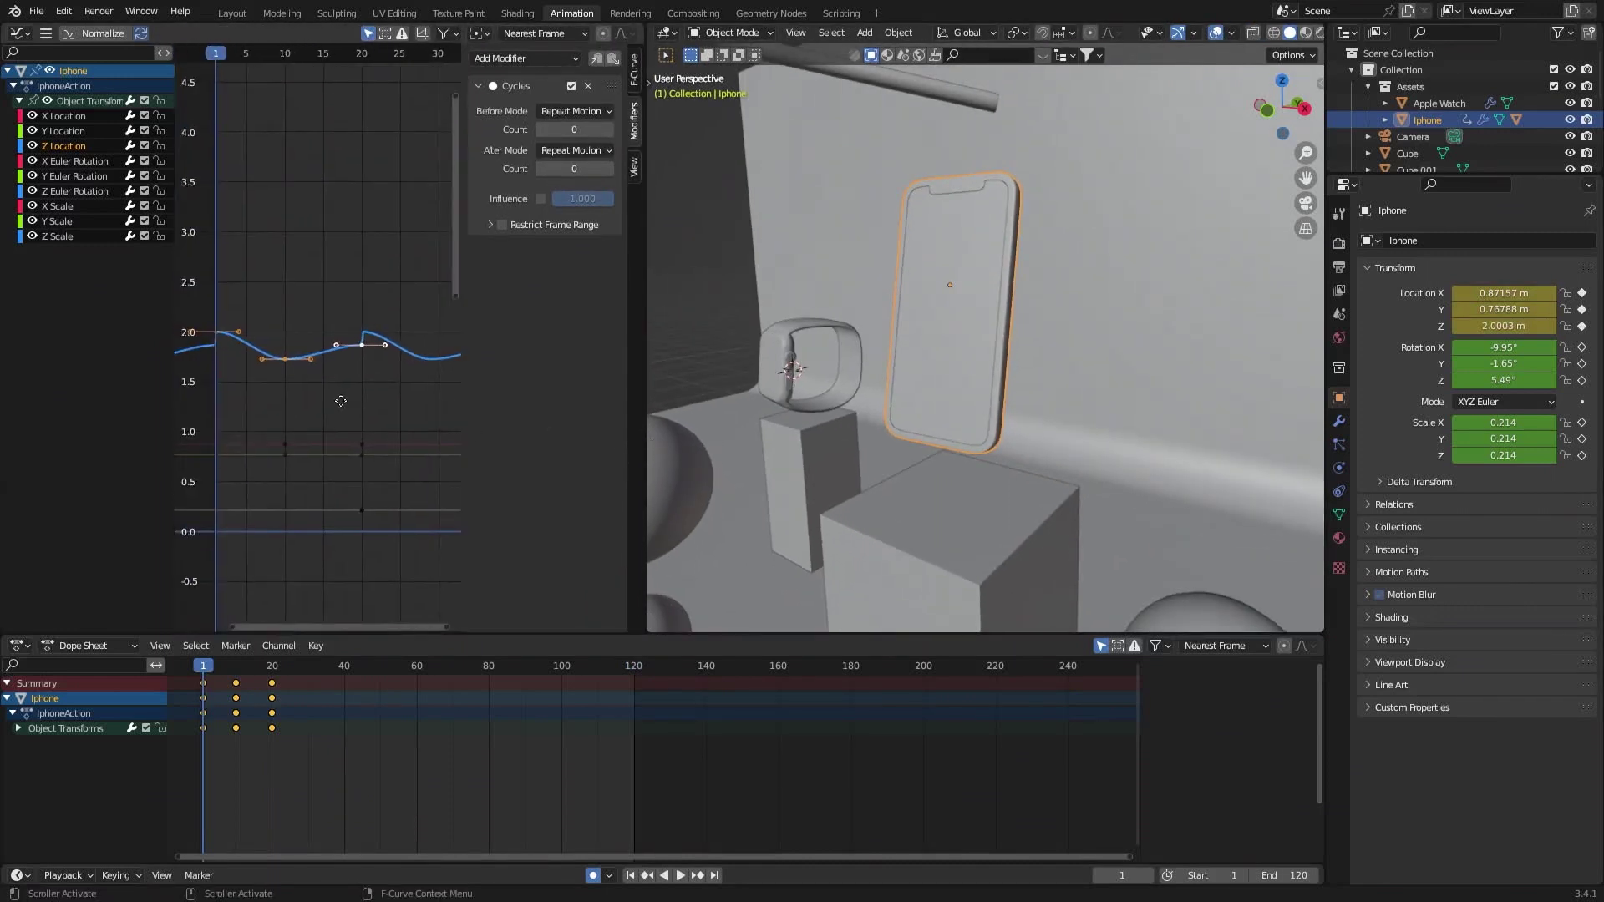
scroll(227, 724, "up", 1)
middle_click_drag(195, 728, 303, 725)
scroll(325, 717, "up", 2)
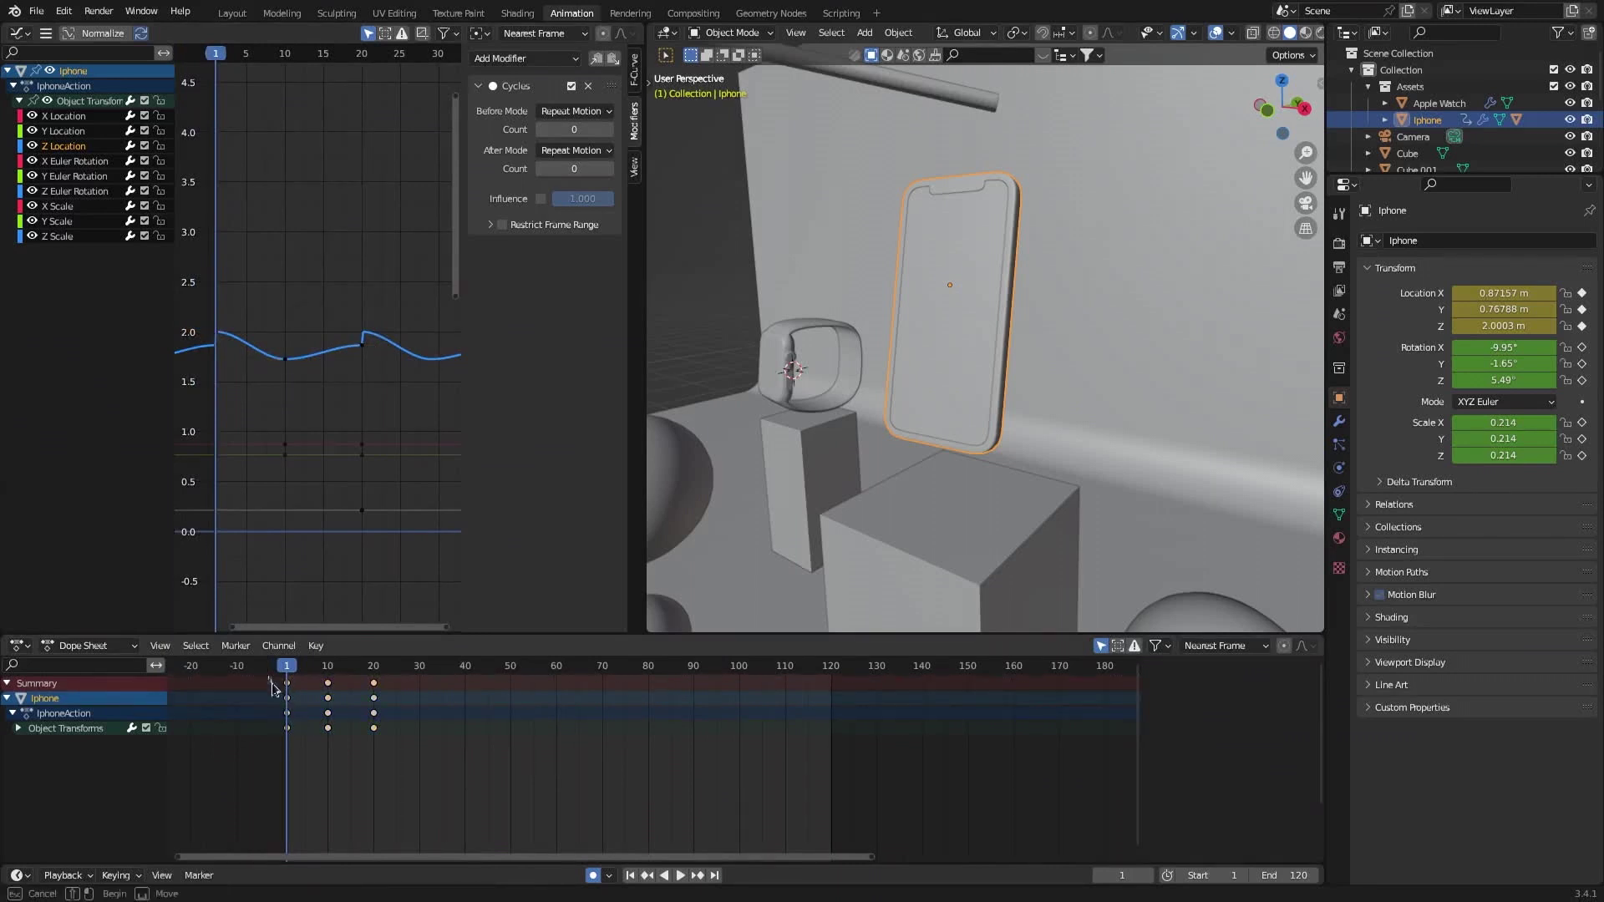
left_click_drag(272, 688, 297, 768)
key("space")
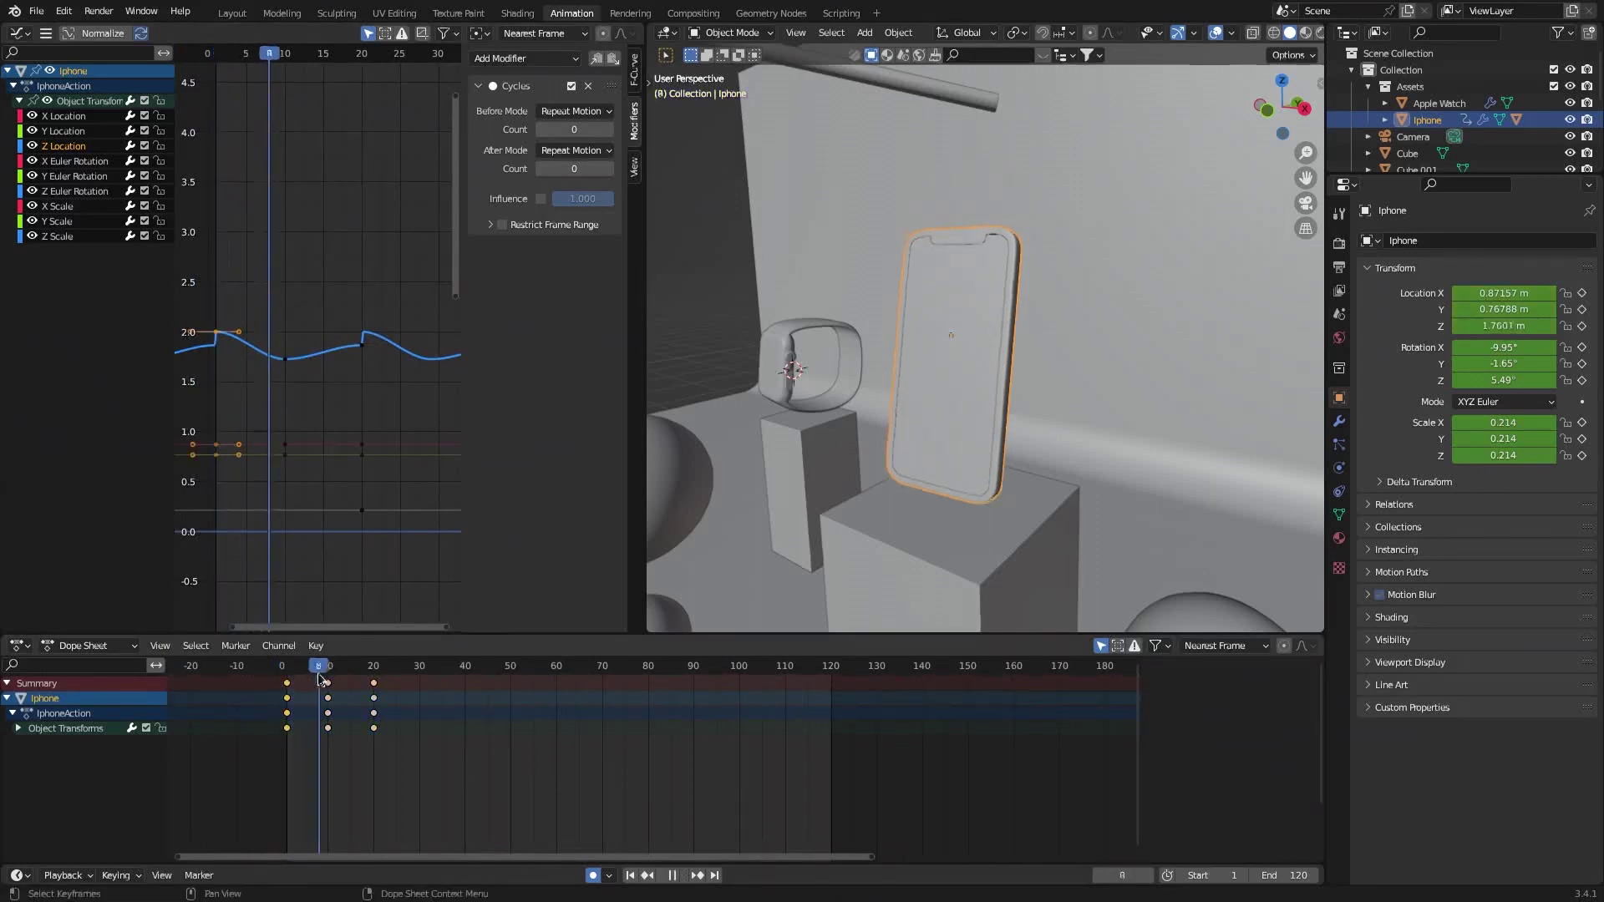
key("ctrl+v")
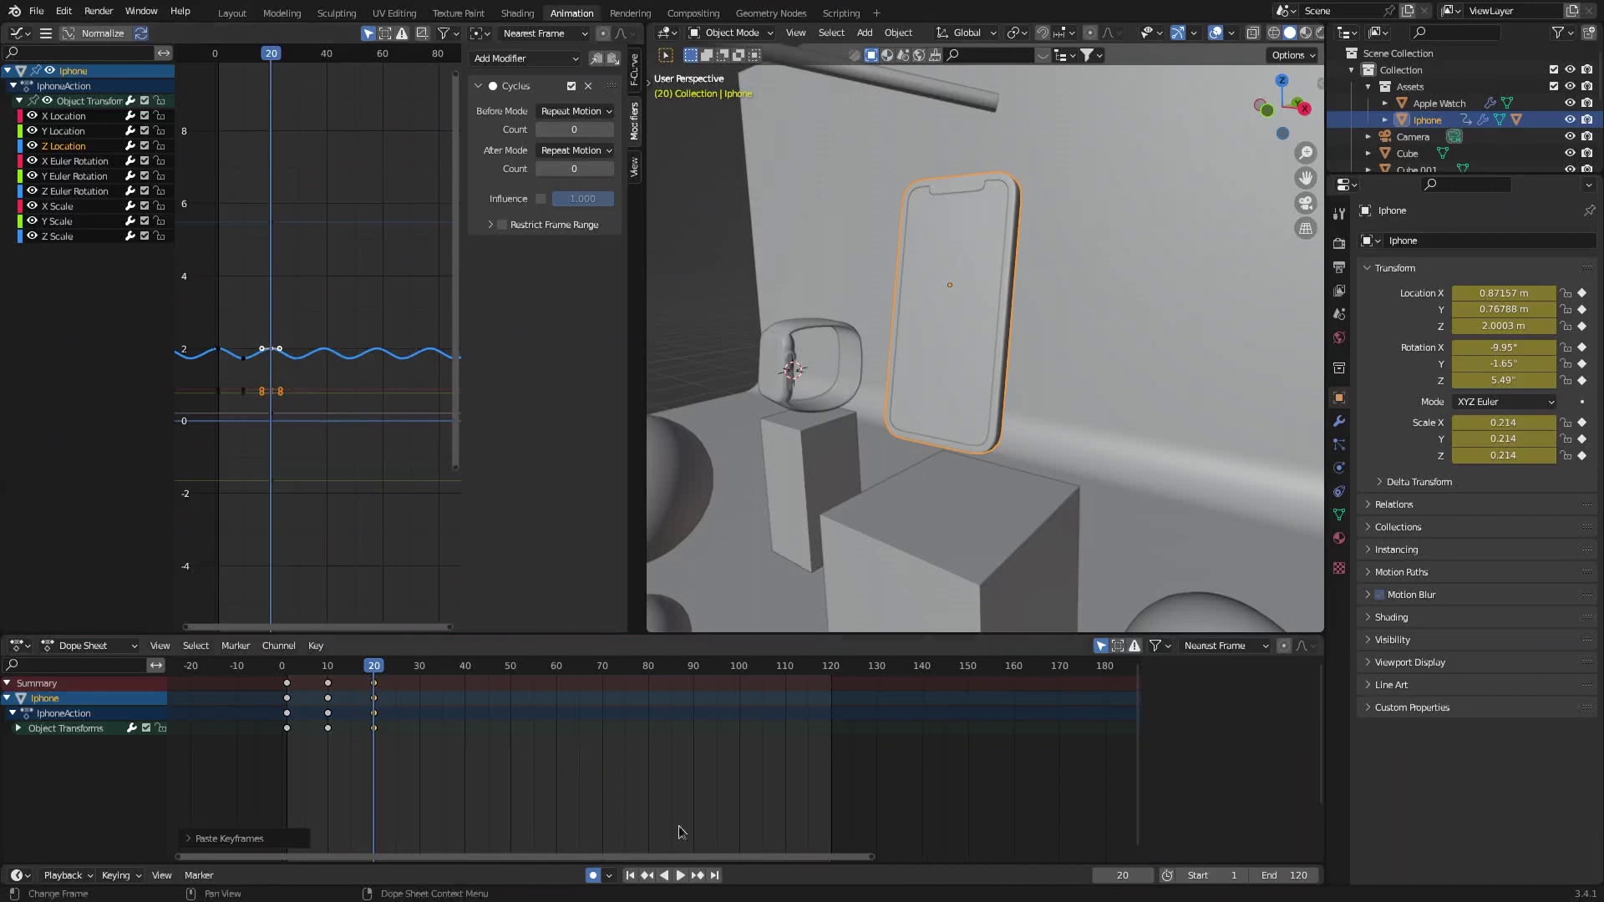
Play the looping iPhone animation with the whole scene in view, then return to frame 1.
left_click(679, 876)
middle_click_drag(929, 468, 999, 374)
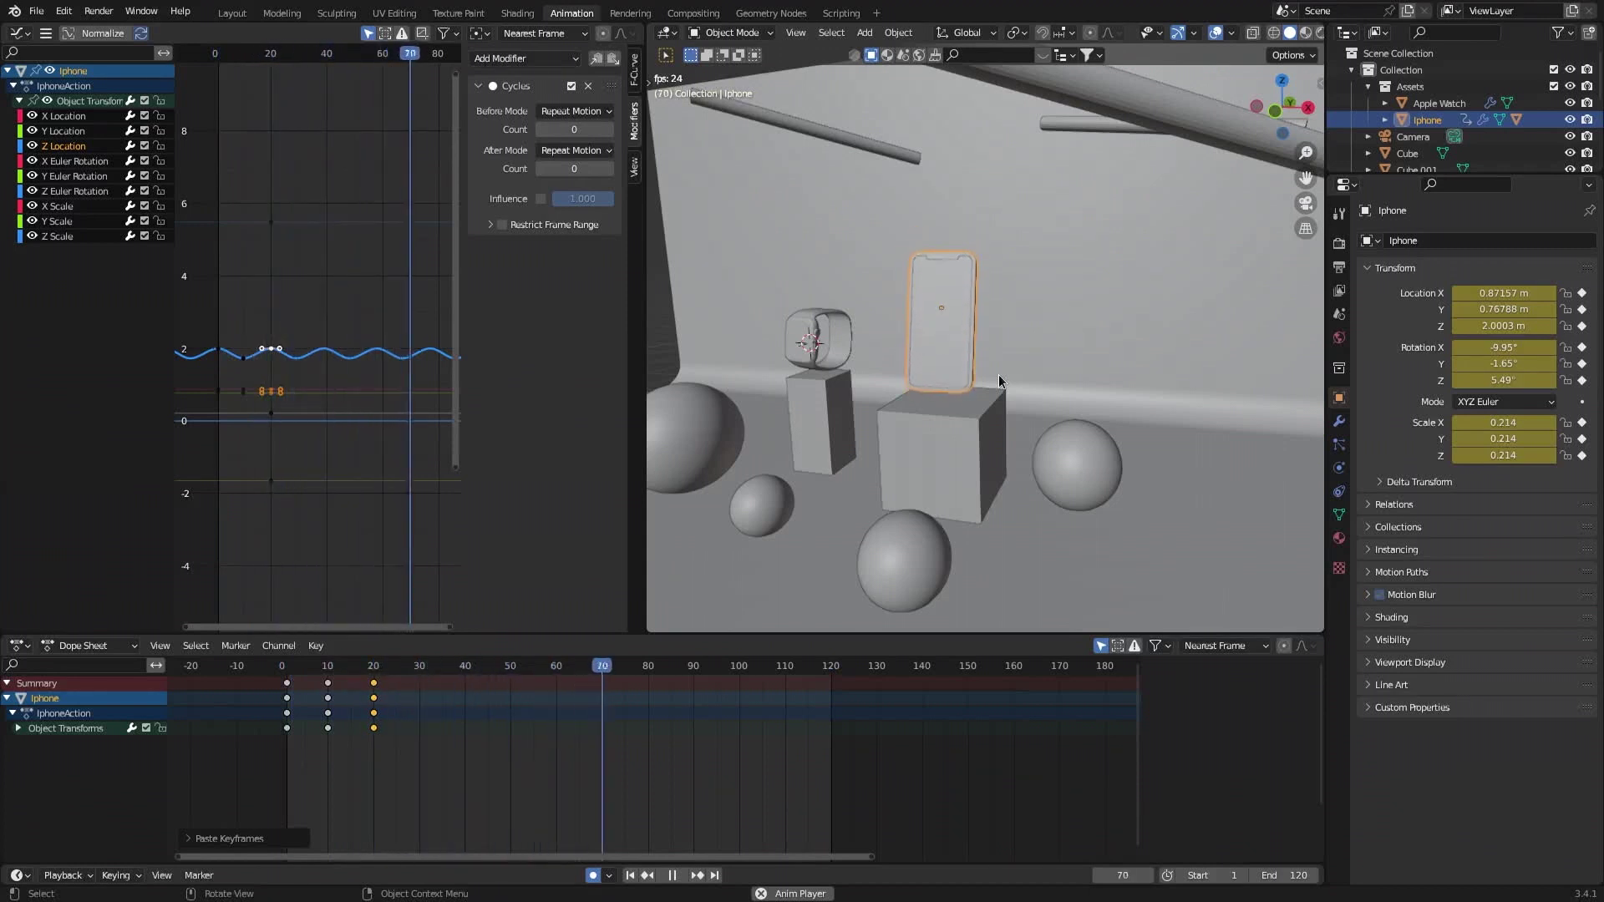
left_click_drag(431, 668, 287, 676)
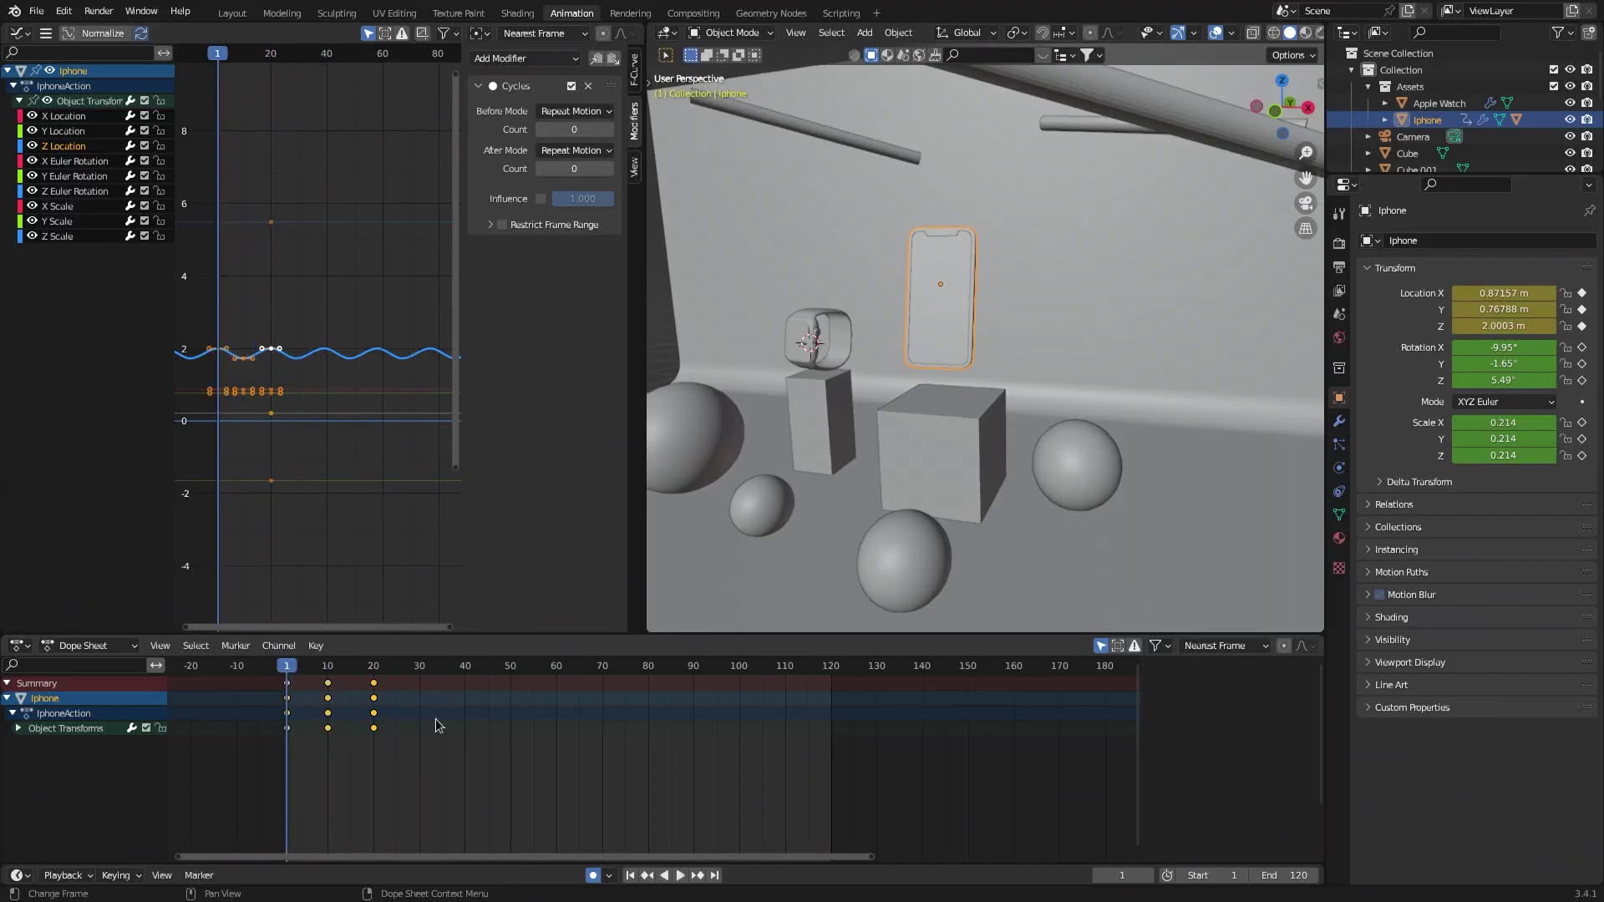
Scale the iPhone's keyframes in time from frame 1 so the last one lands on frame 60.
key("s")
right_click(537, 723)
key("s")
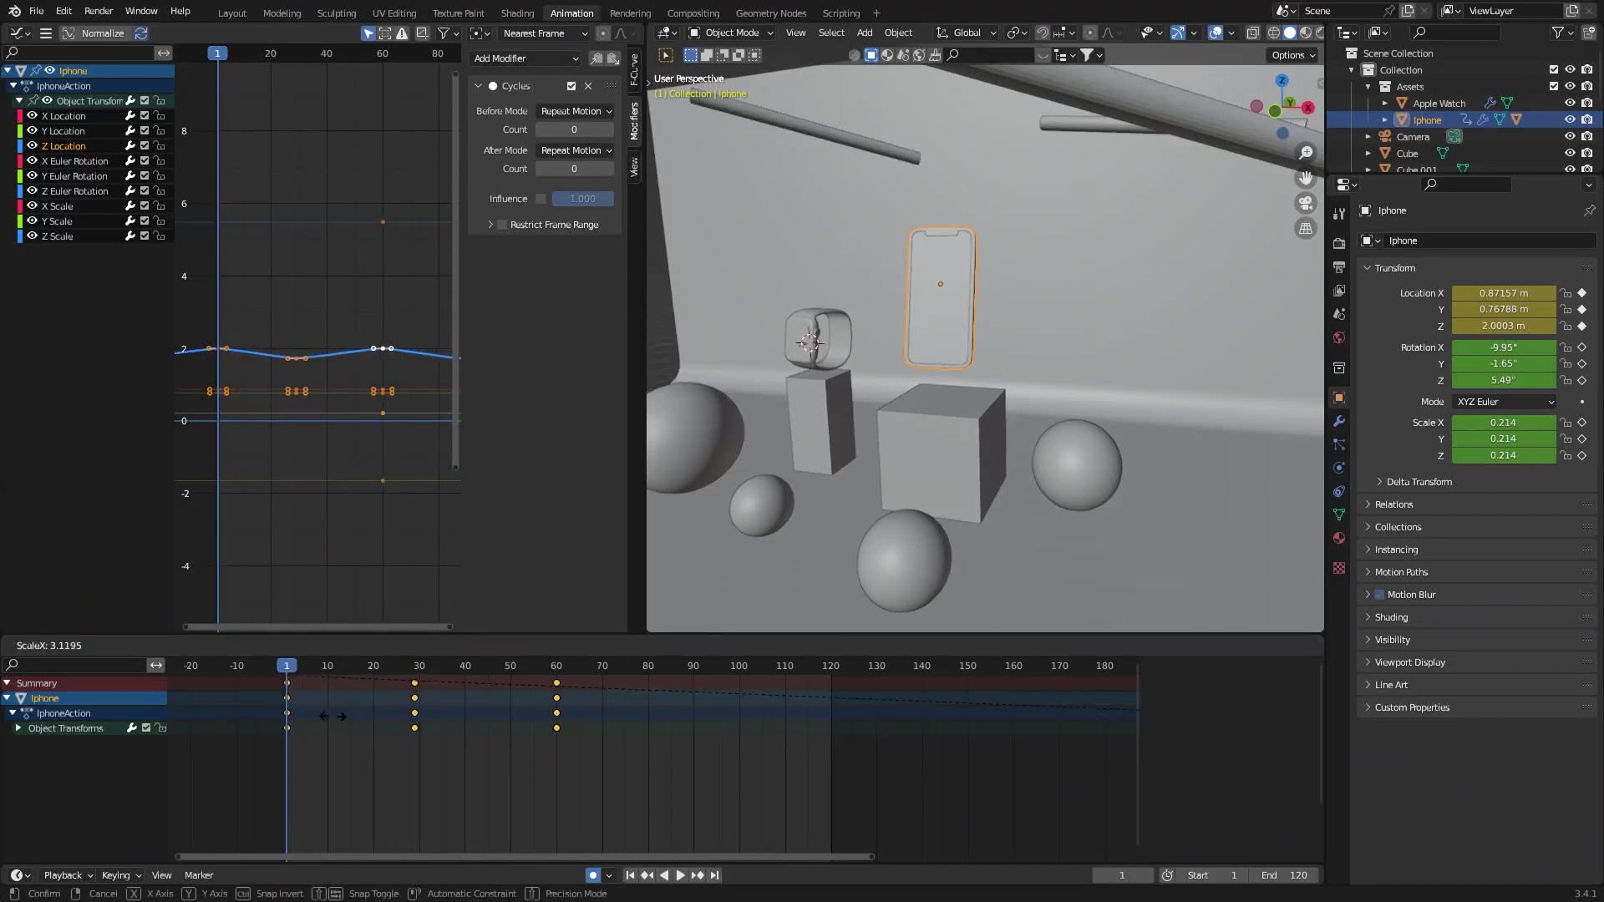
left_click(332, 716)
Play back the retimed iPhone animation and inspect the floating motion up close.
key("space")
scroll(899, 338, "up", 2)
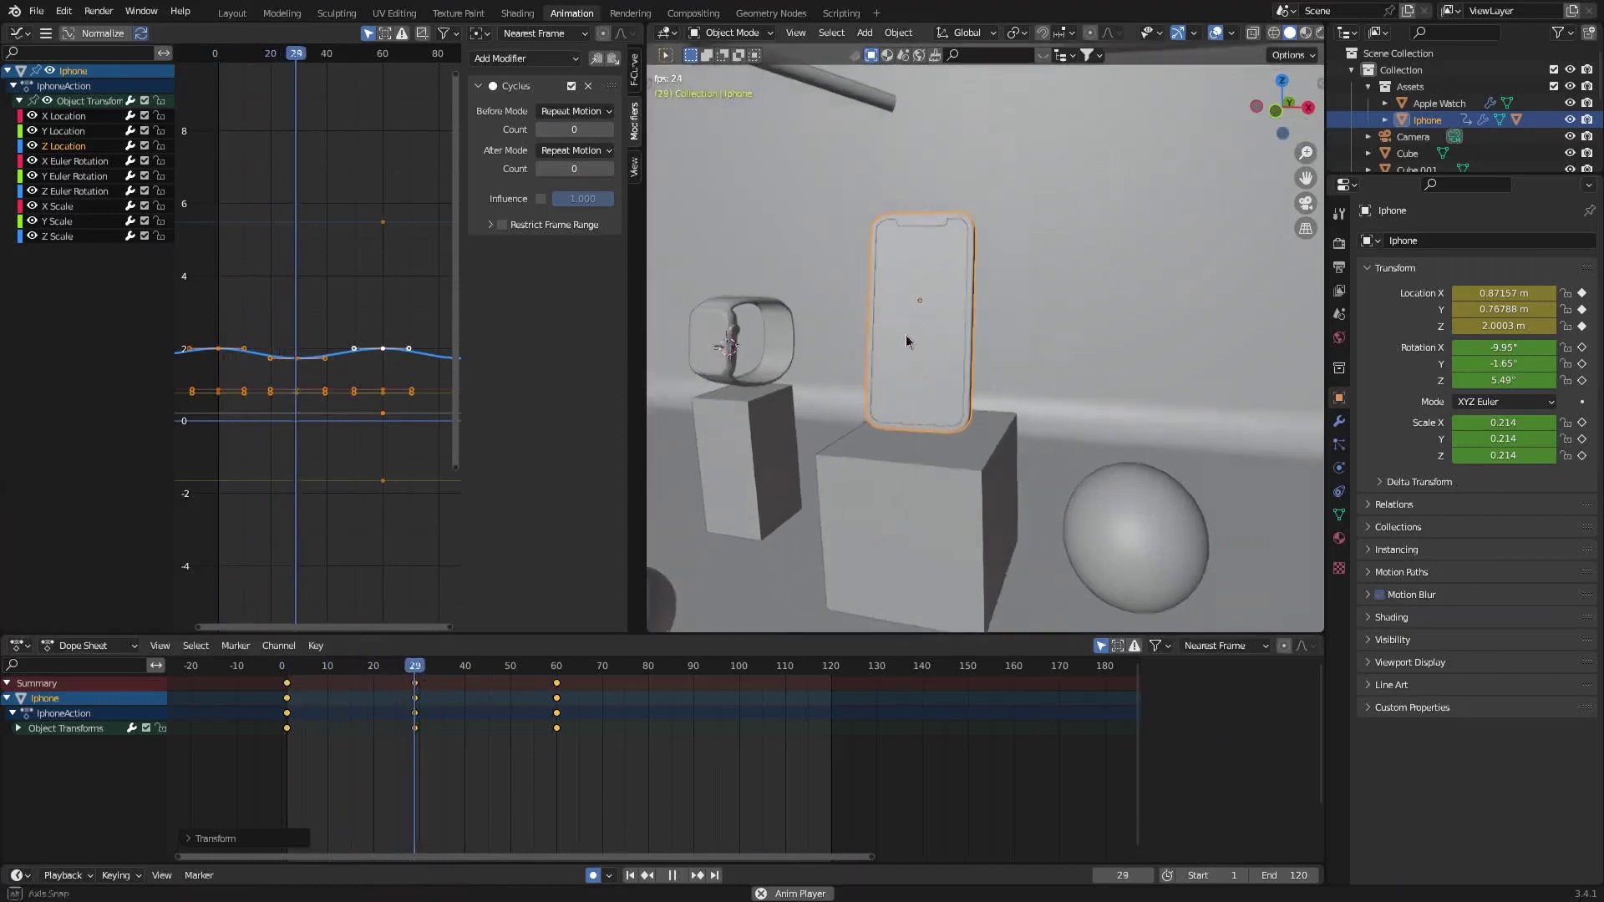
middle_click_drag(906, 334, 803, 439)
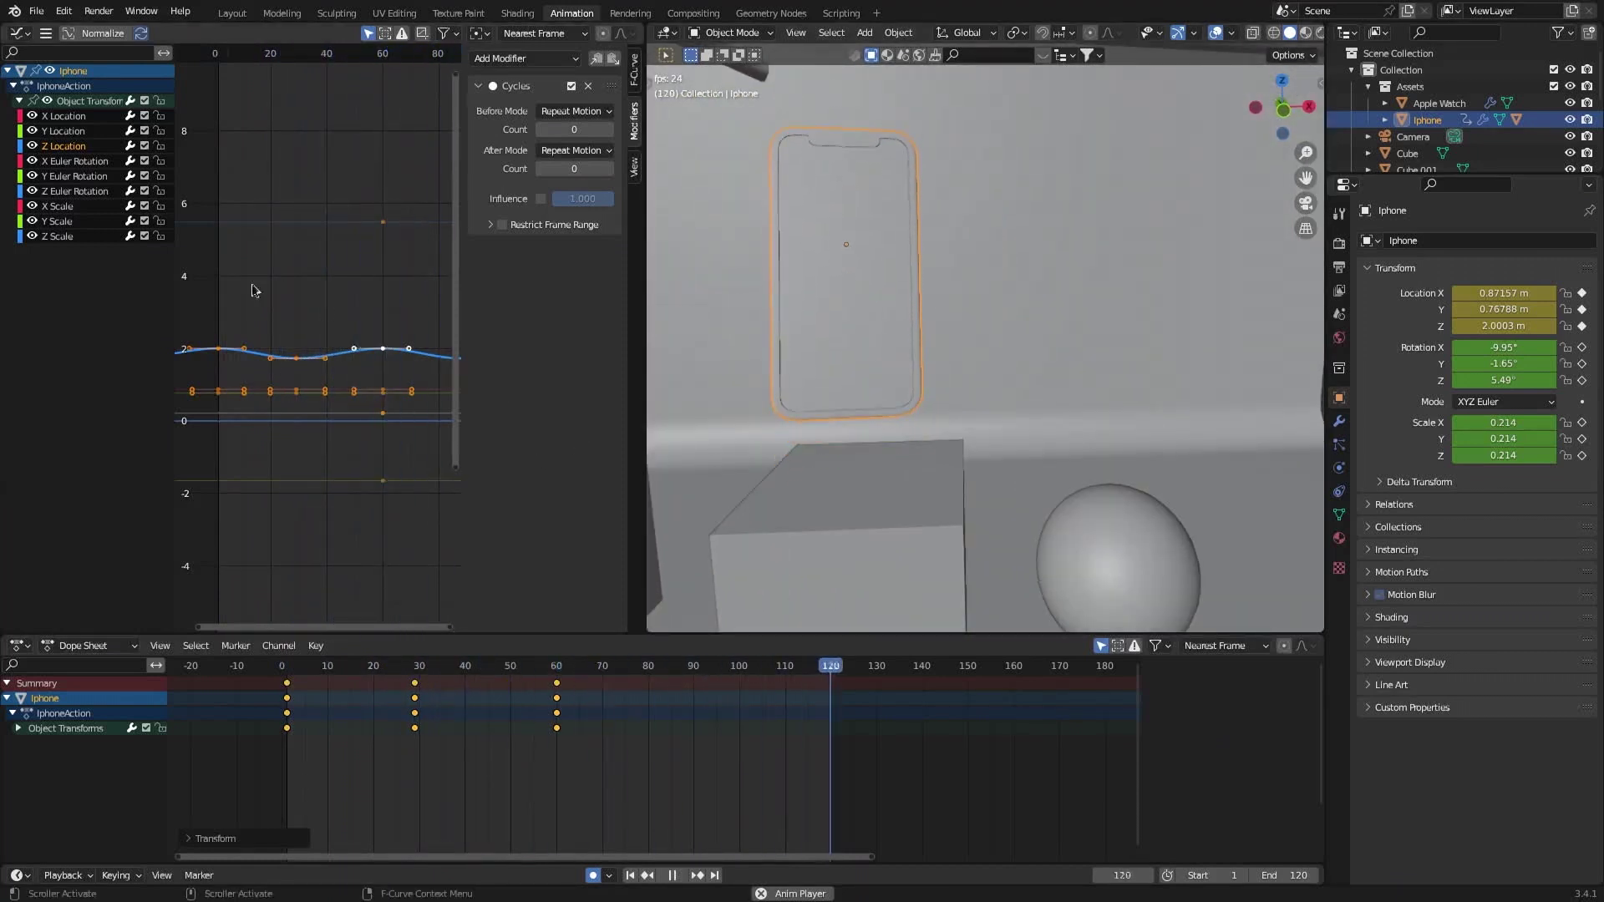
scroll(800, 499, "down", 2)
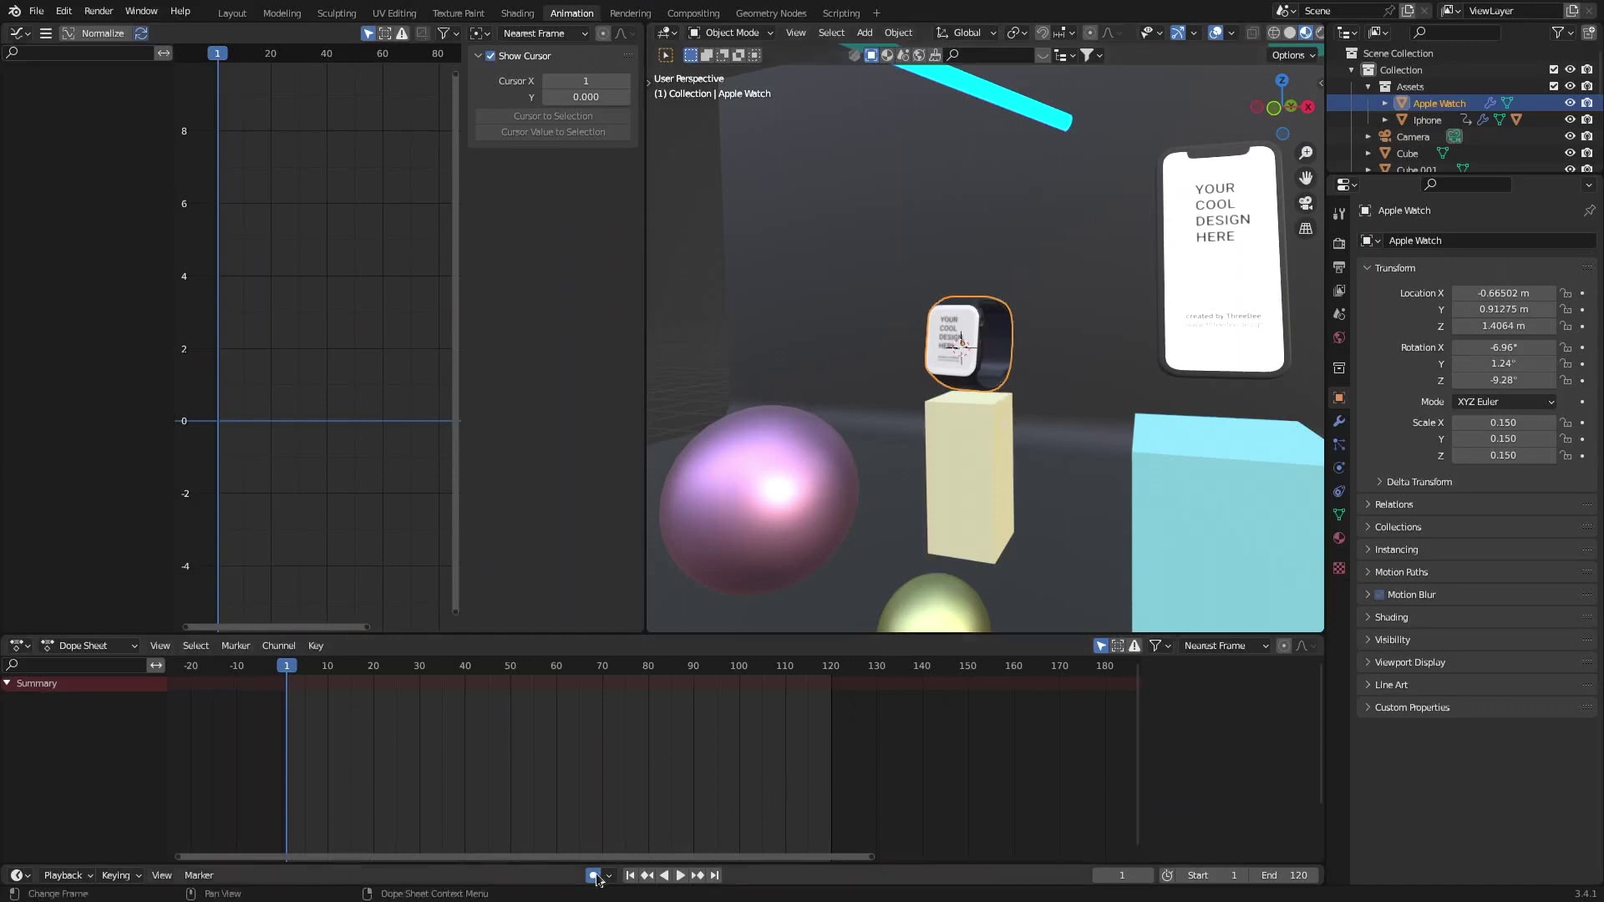
Try auto keying by moving the yellow pedestal at frame 1 and at about frame 57, then undo the moves.
left_click(970, 468)
key("g")
left_click(865, 371)
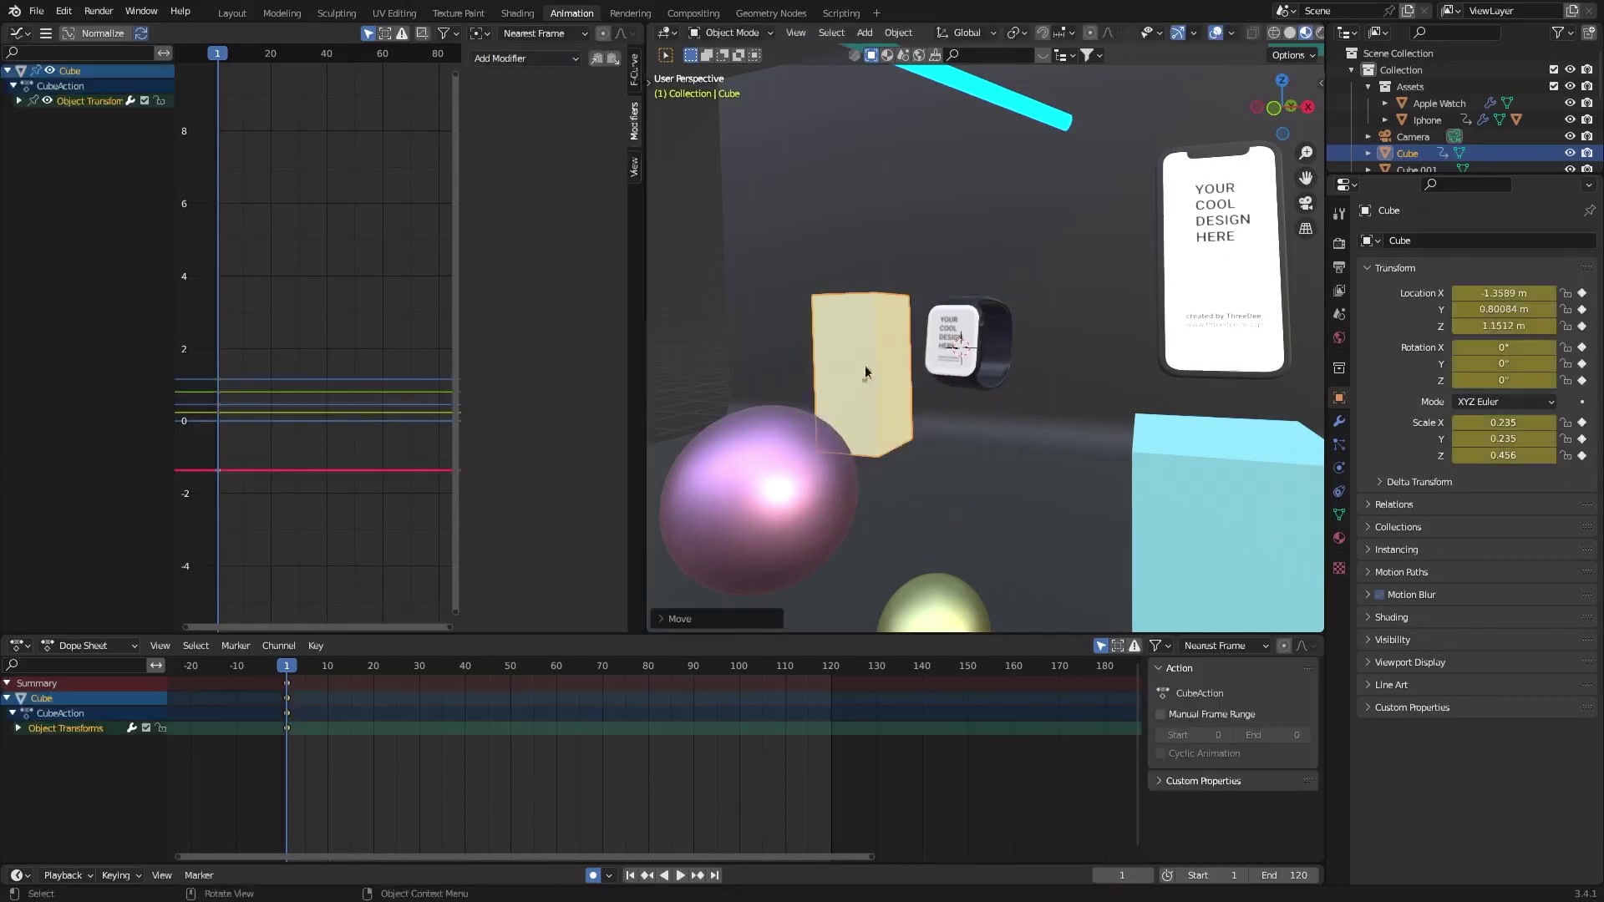
left_click_drag(354, 773, 367, 770)
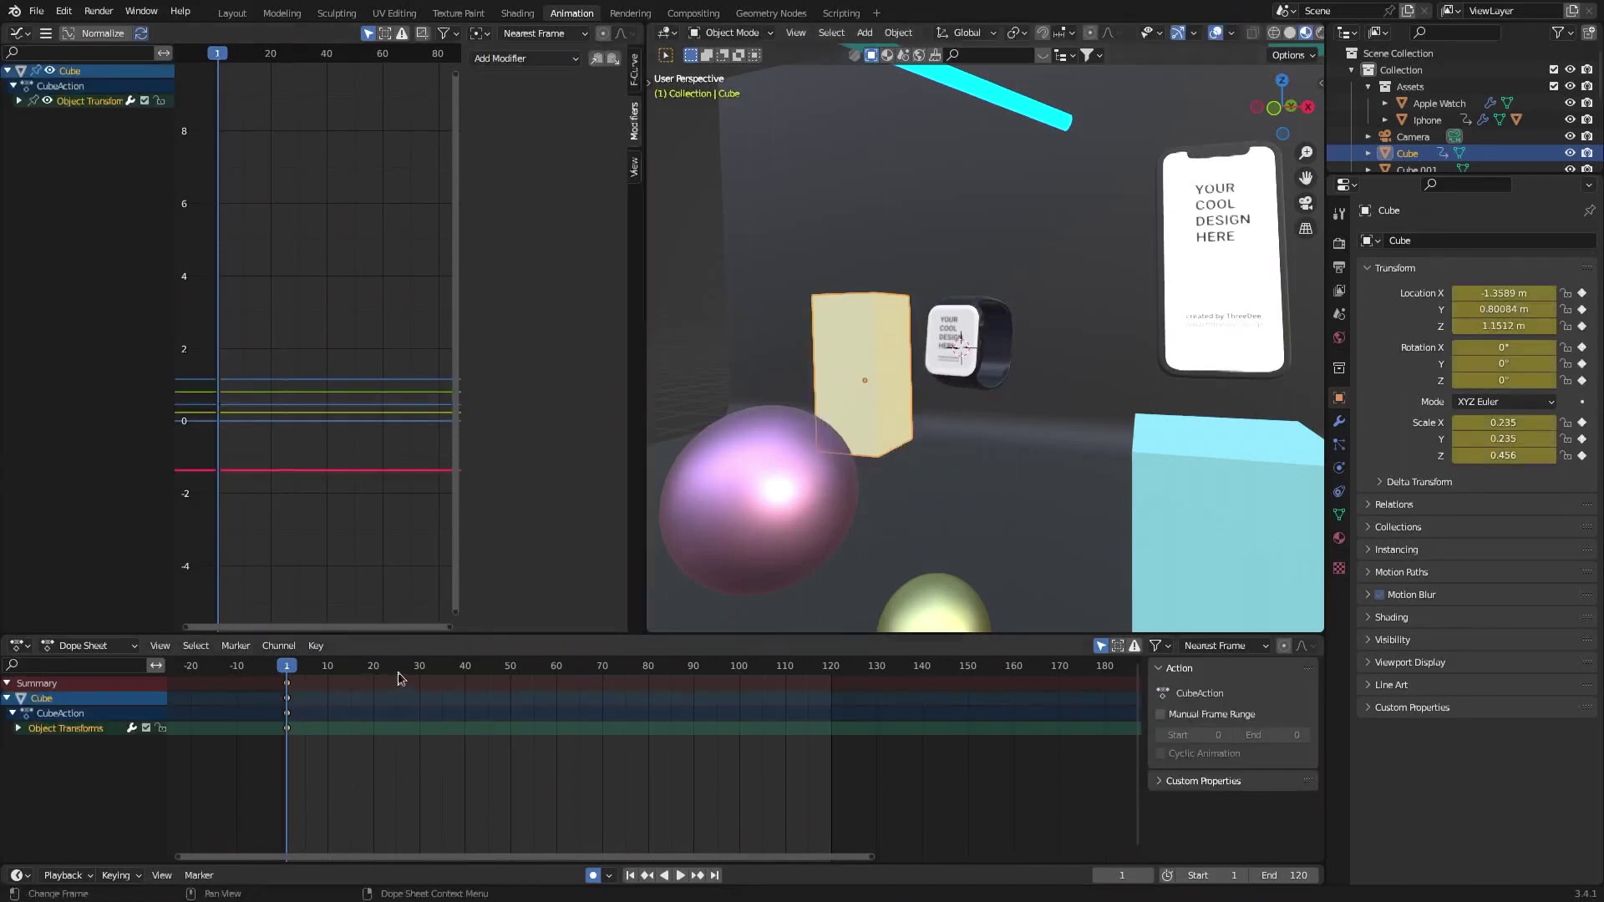
left_click_drag(399, 673, 542, 669)
key("g")
left_click(1099, 487)
key("shift+Left")
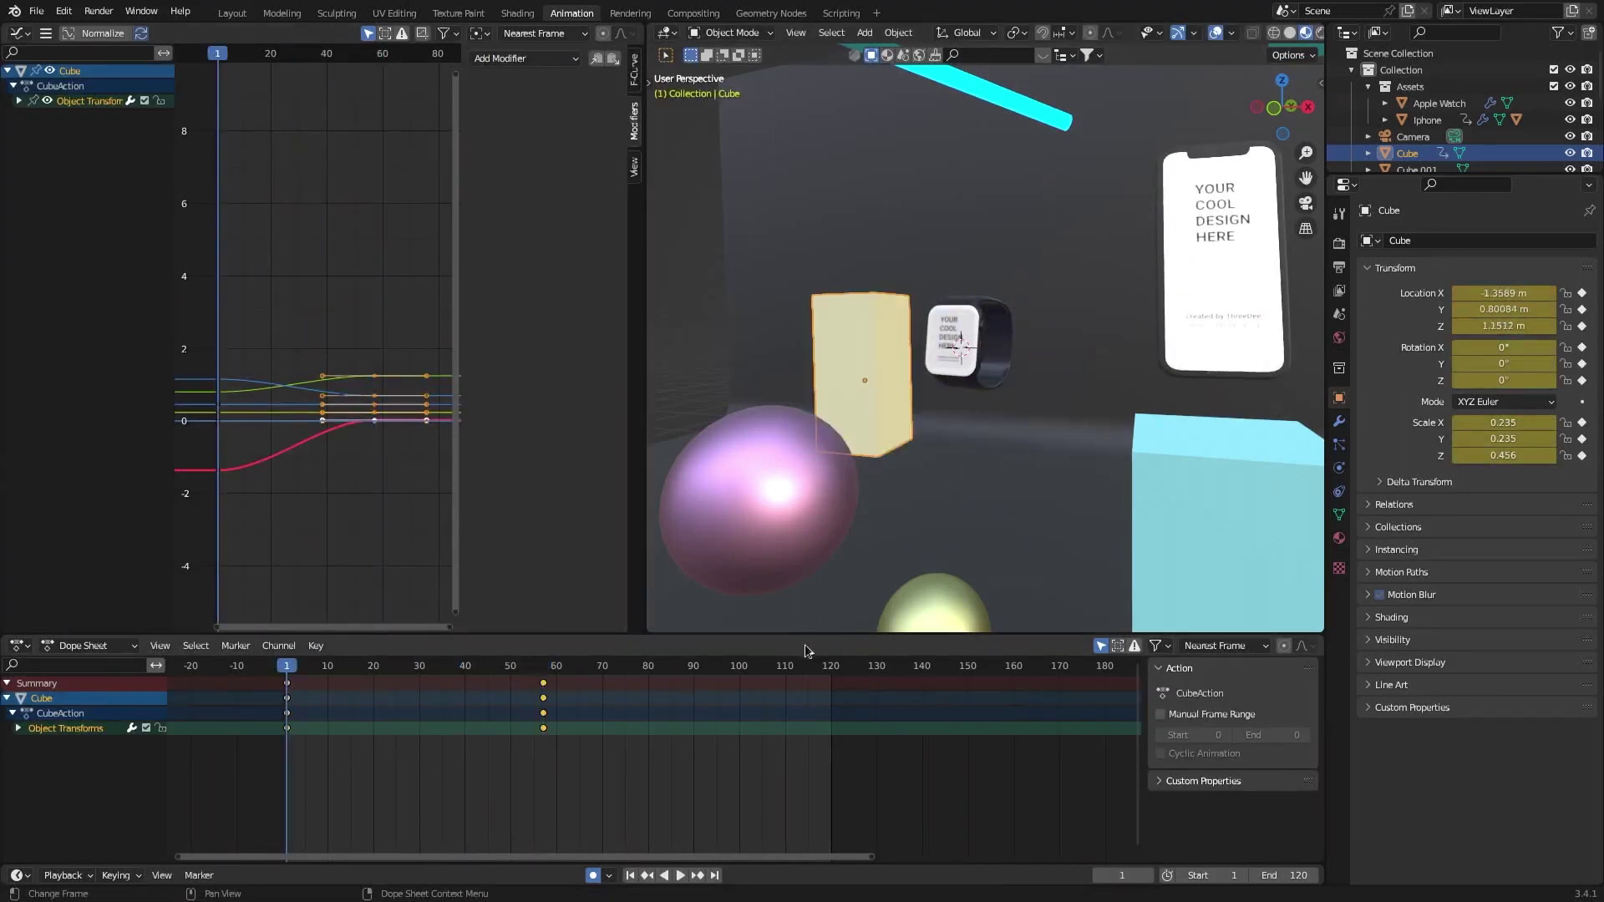
key("ctrl+z")
key("ctrl+z")
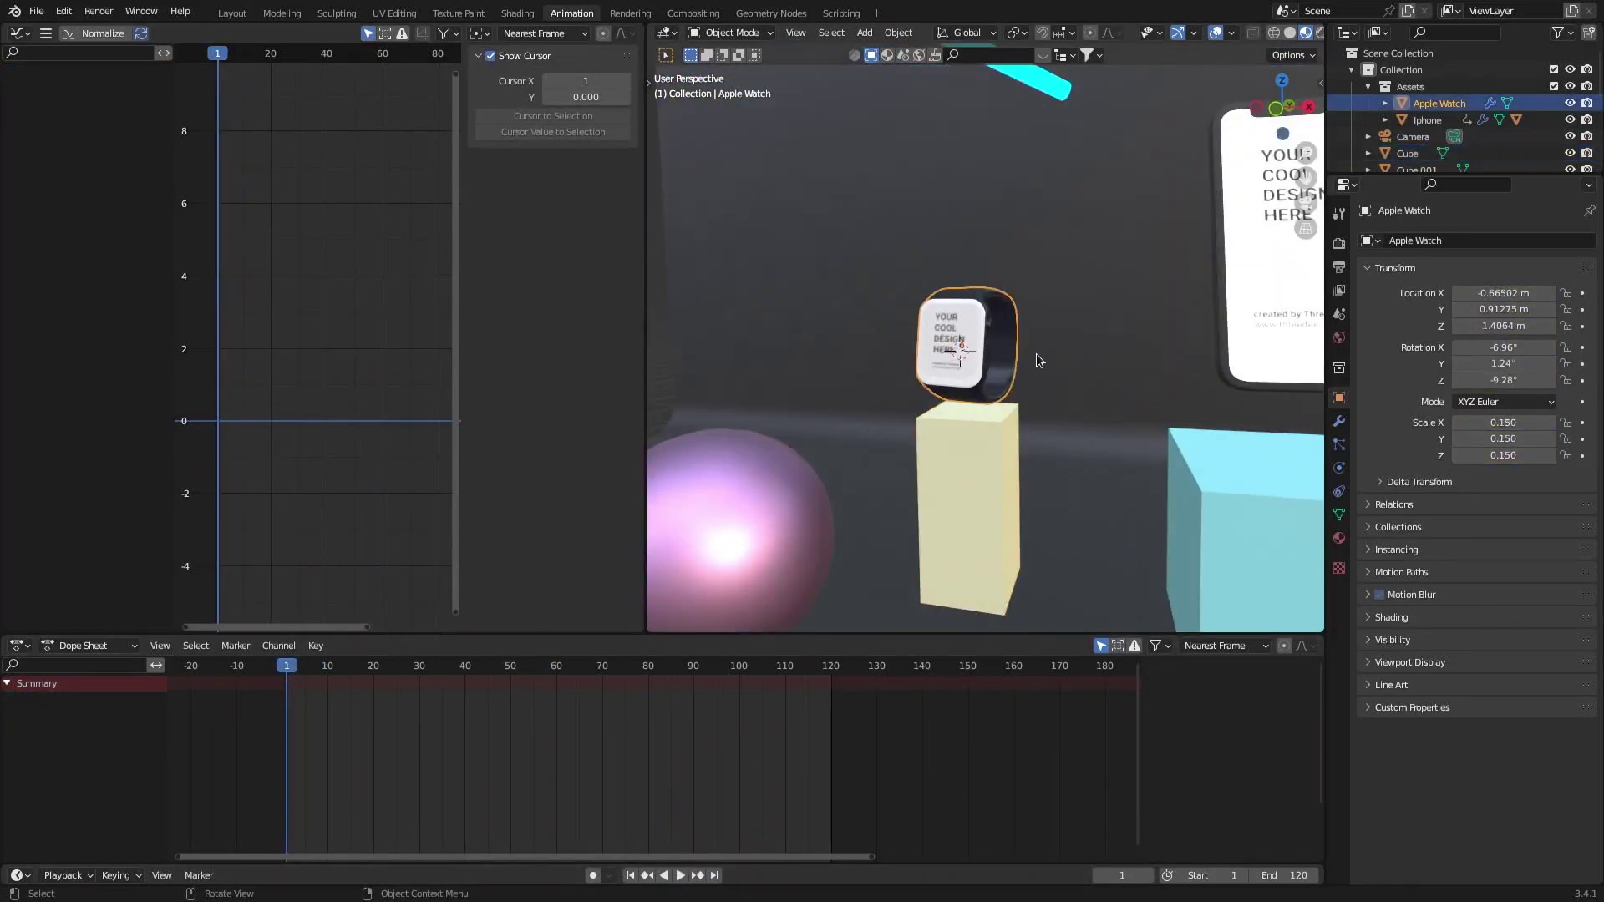
Keyframe the Apple Watch's location at frame 1, then raise it to Z 1.551 m and keyframe it at frame 10.
left_click(1035, 354)
left_click(328, 755)
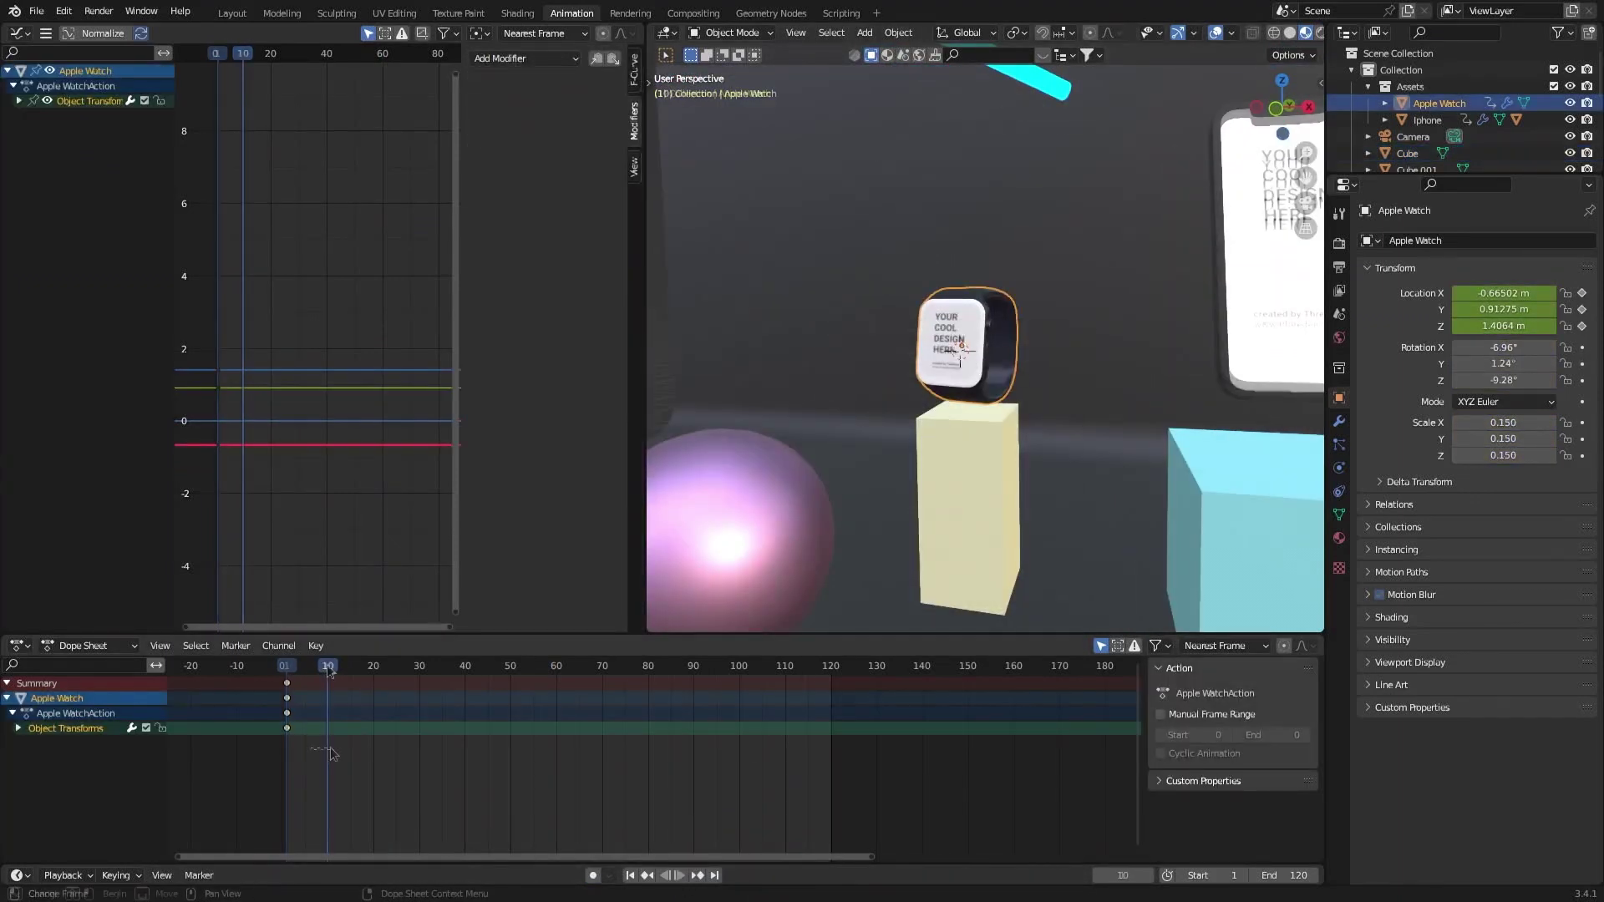
middle_click_drag(1059, 359, 1009, 366)
key("g")
key("z")
left_click(1058, 325)
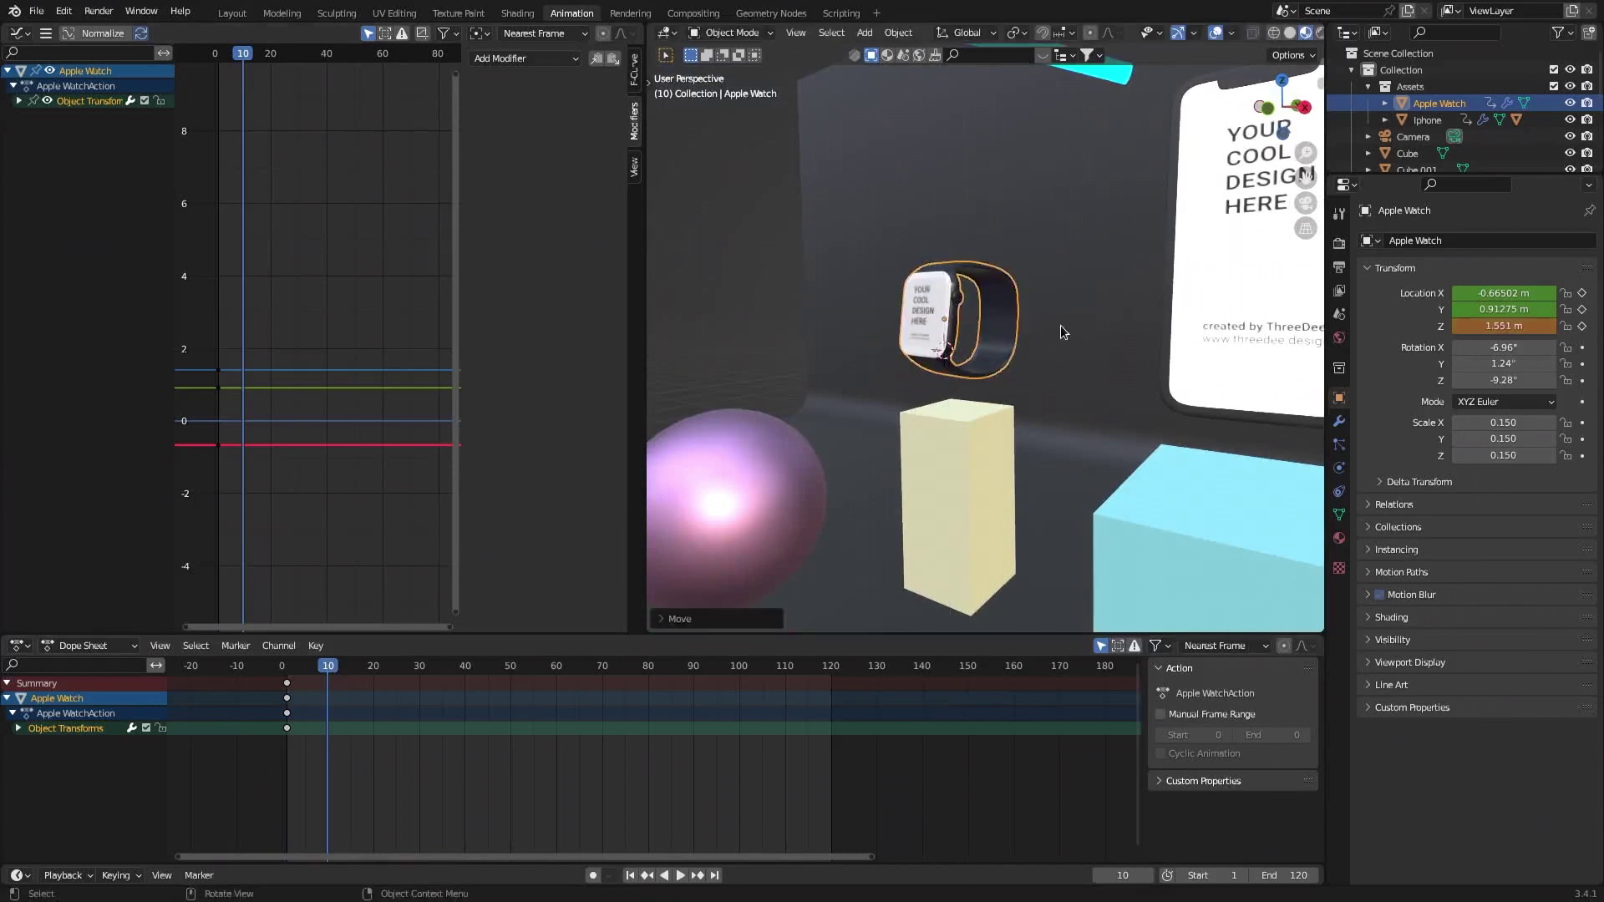
key("i")
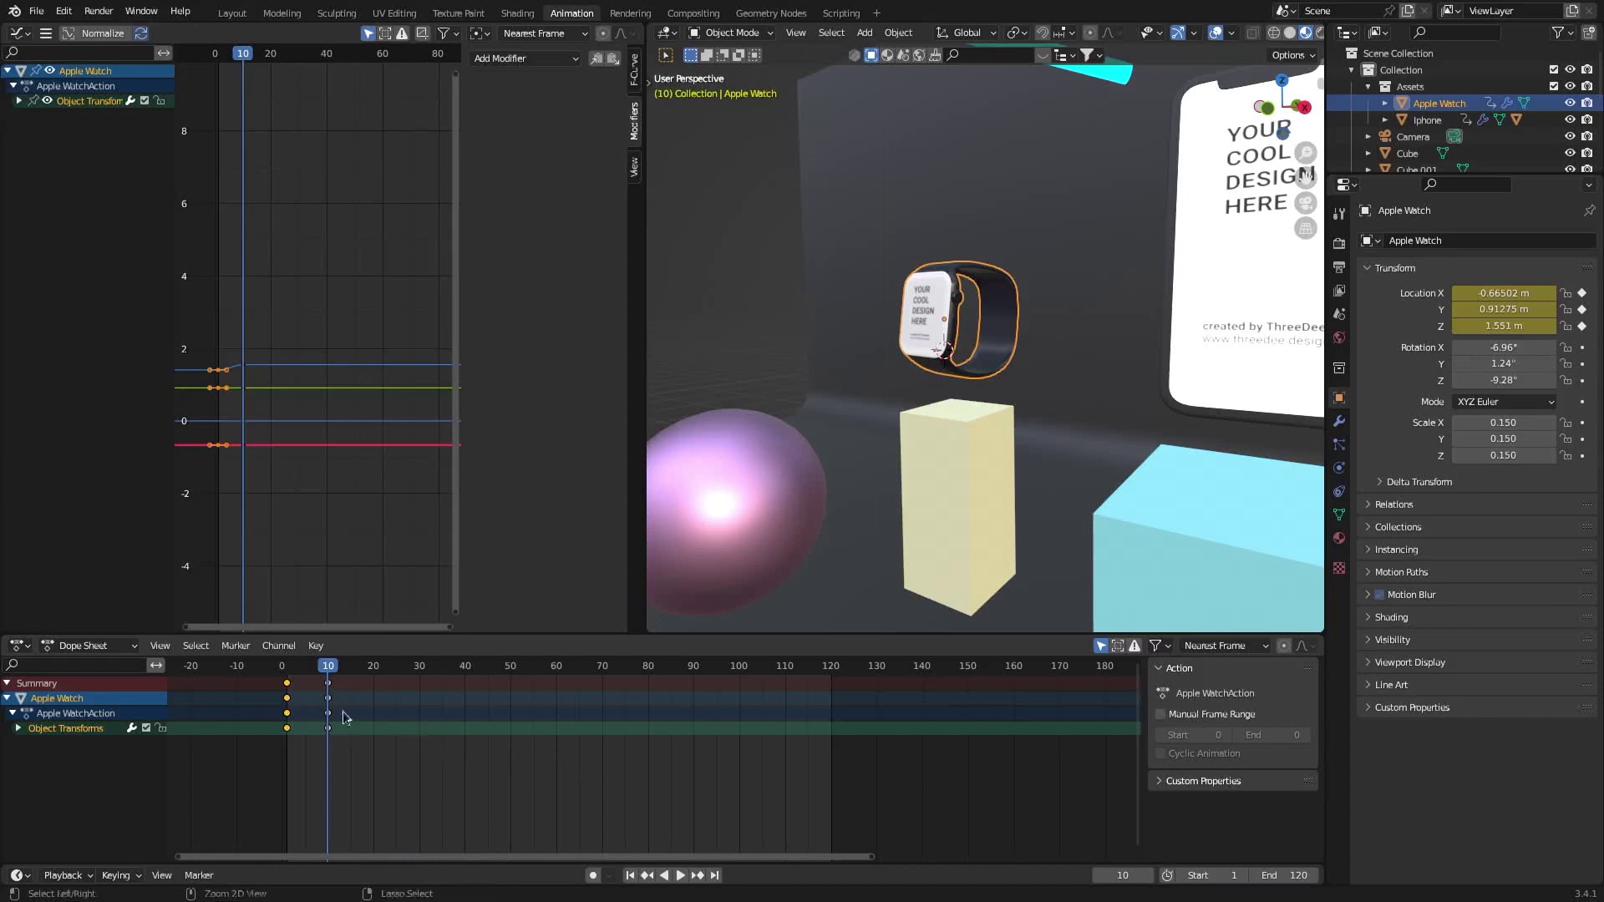
Copy the Apple Watch's frame 1 keyframes and paste them at frame 20.
key("space")
key("space")
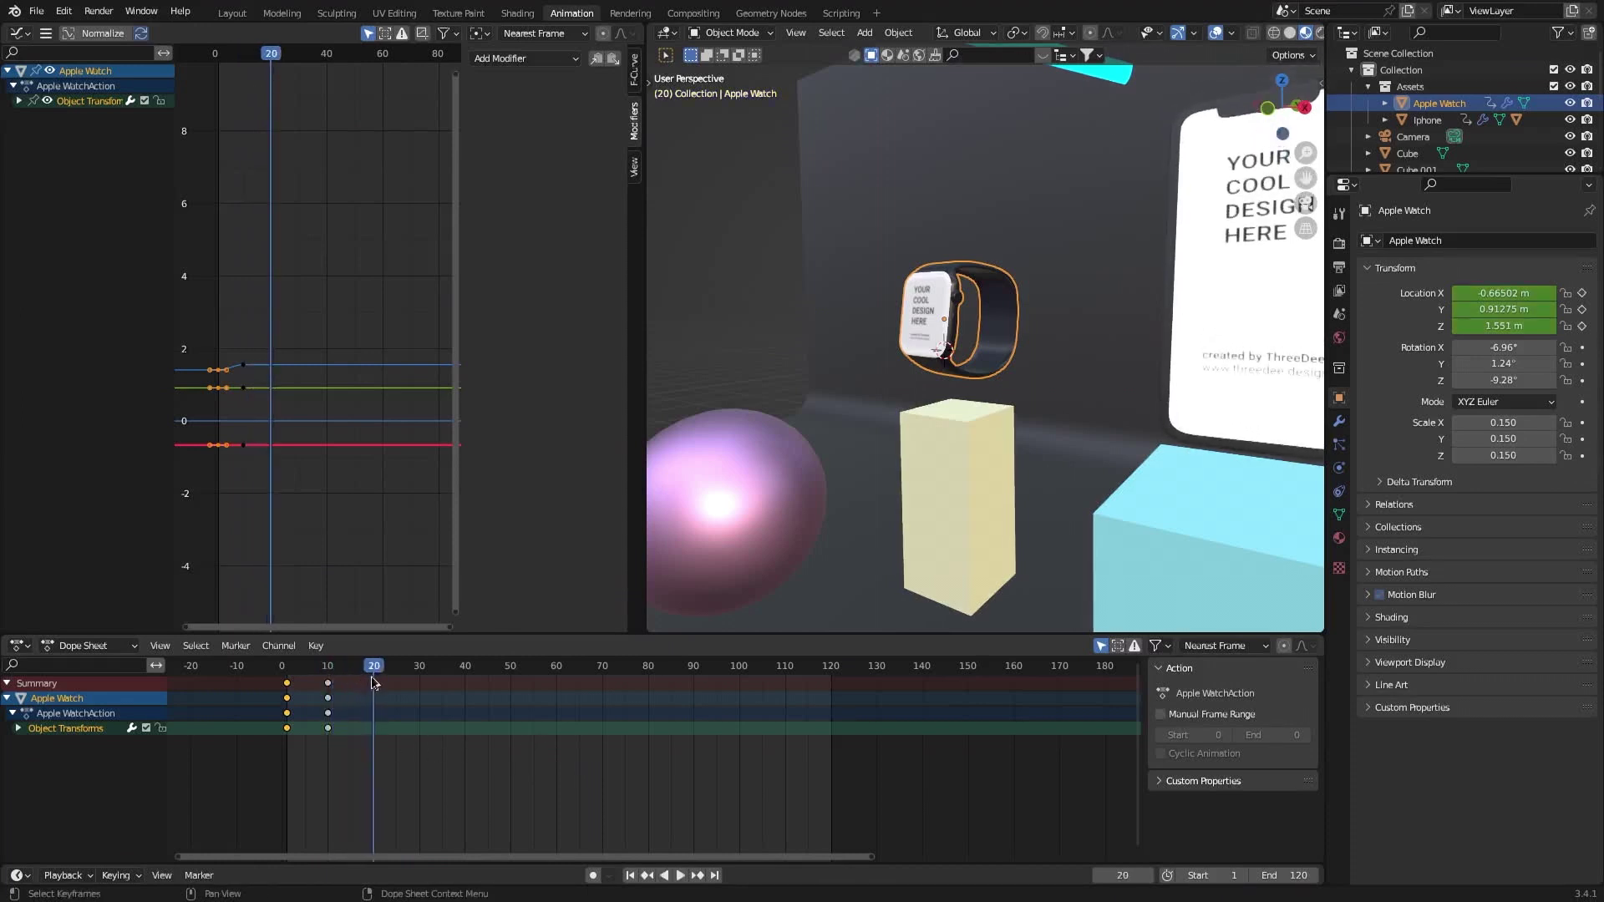
key("ctrl+v")
Add a Cycles modifier to the Apple Watch's Z Location curve.
left_click(19, 101)
left_click(75, 147)
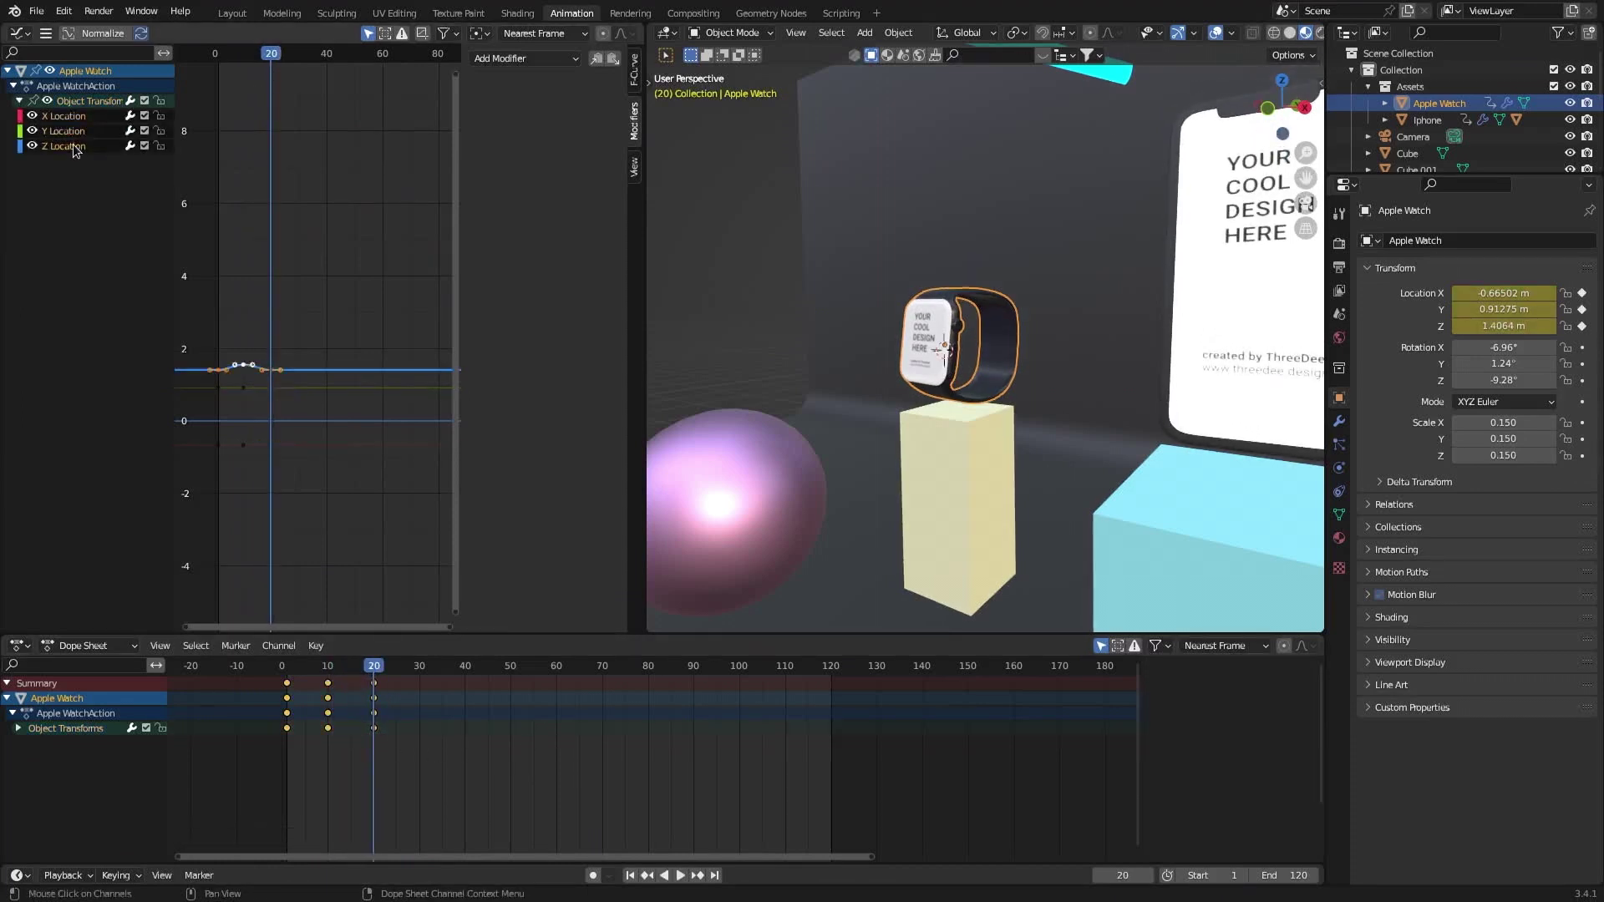
left_click(520, 58)
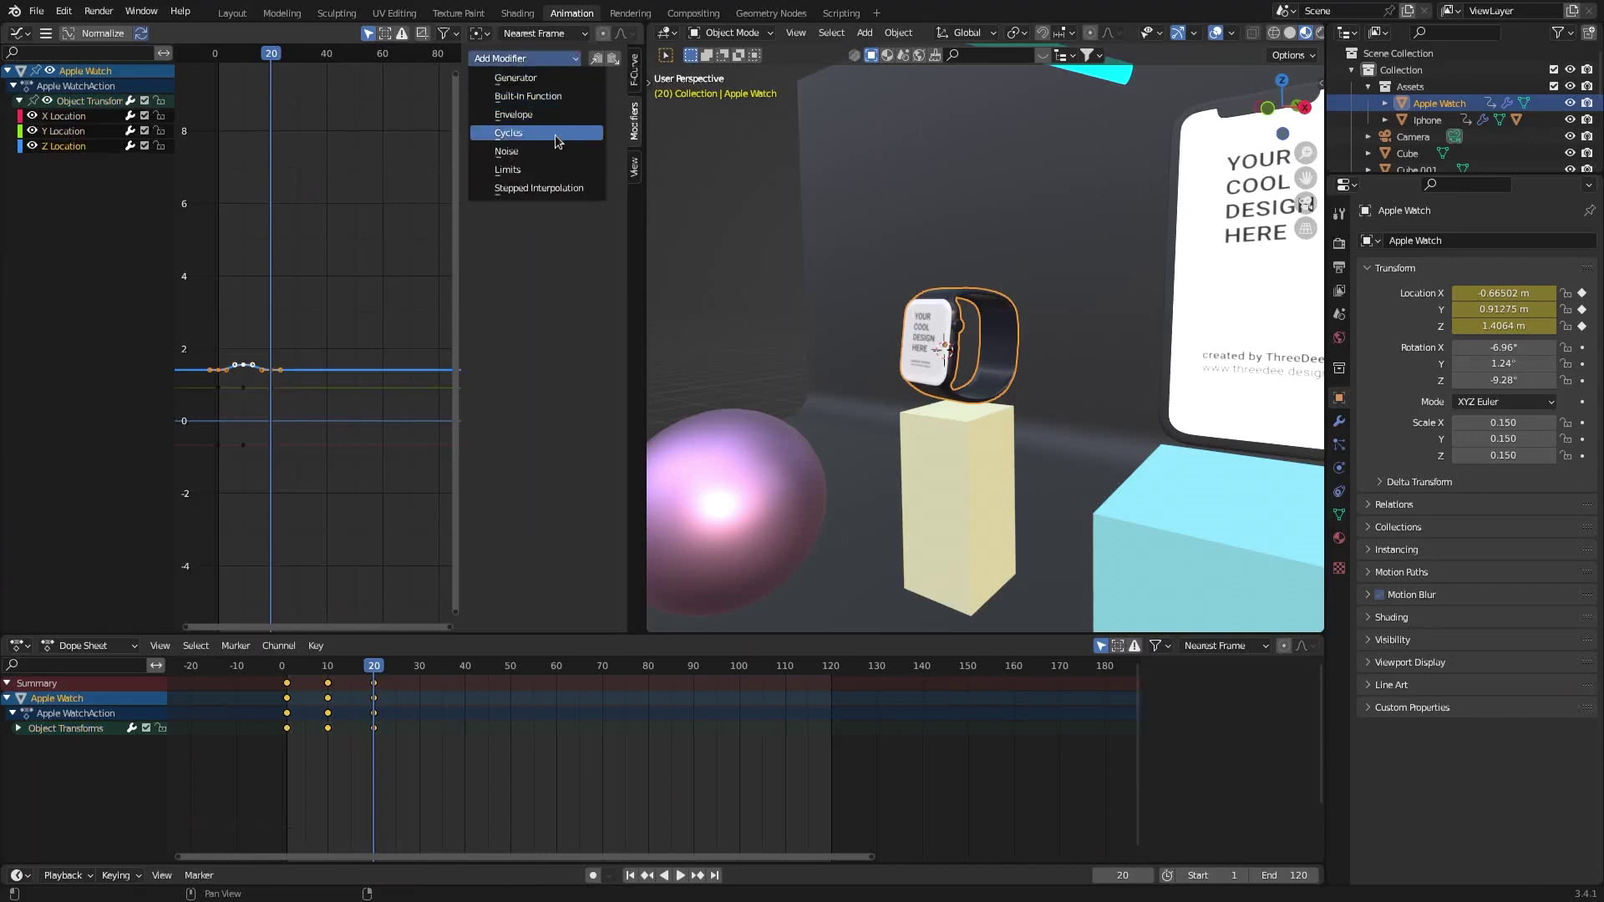
left_click(506, 136)
Play the animation to check the watch and iPhone moving together, then return to frame 1.
middle_click_drag(860, 468, 933, 465)
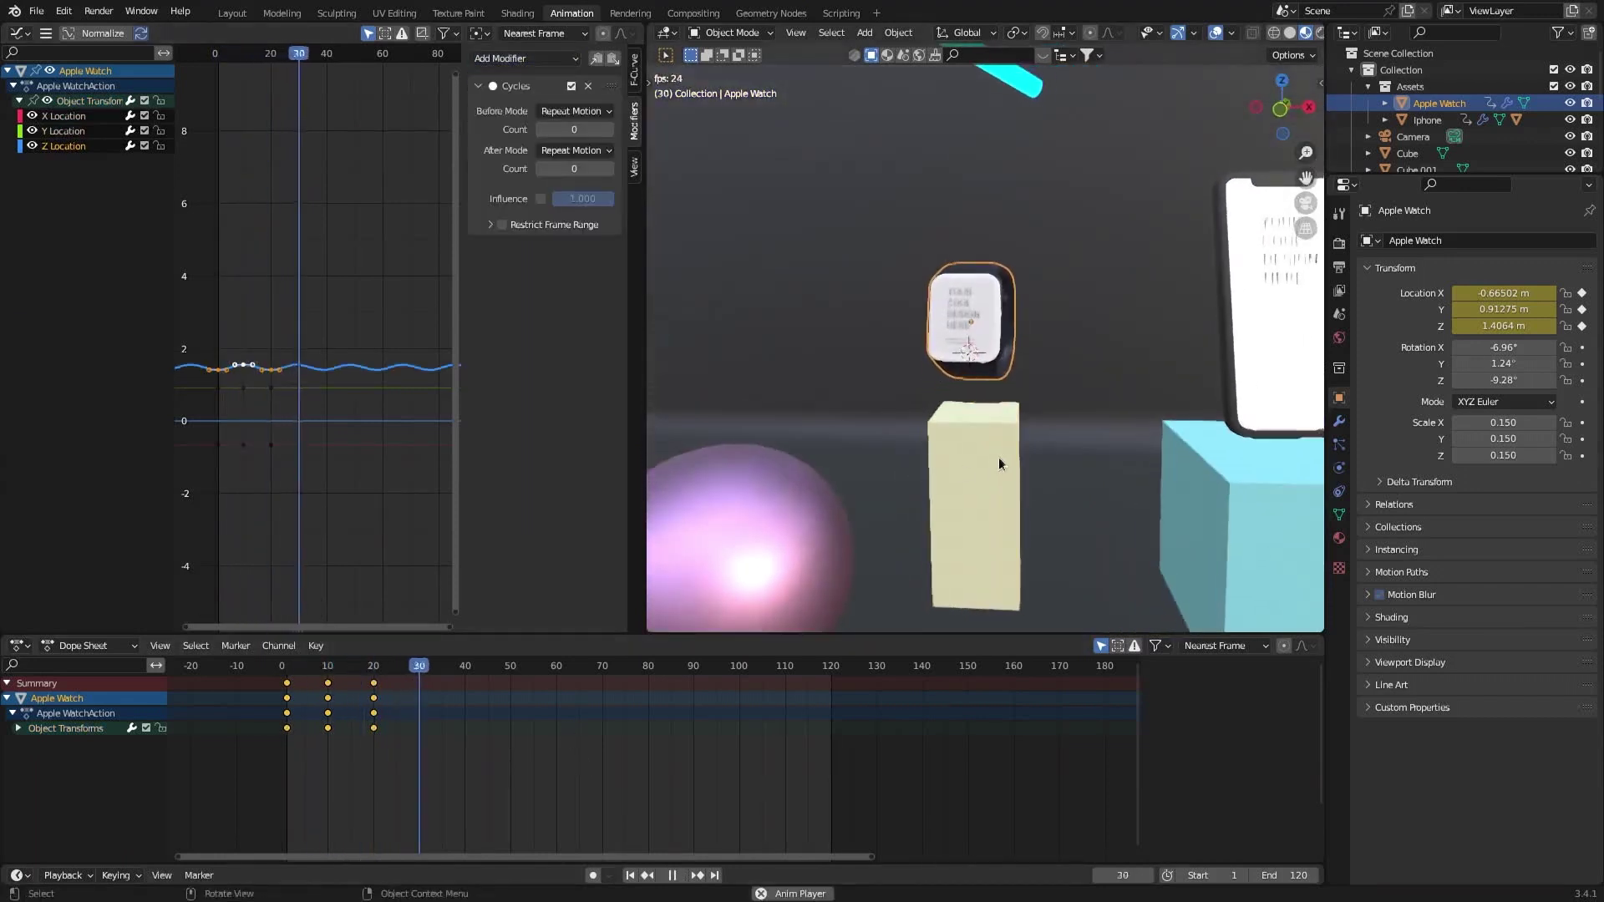
scroll(999, 458, "down", 2)
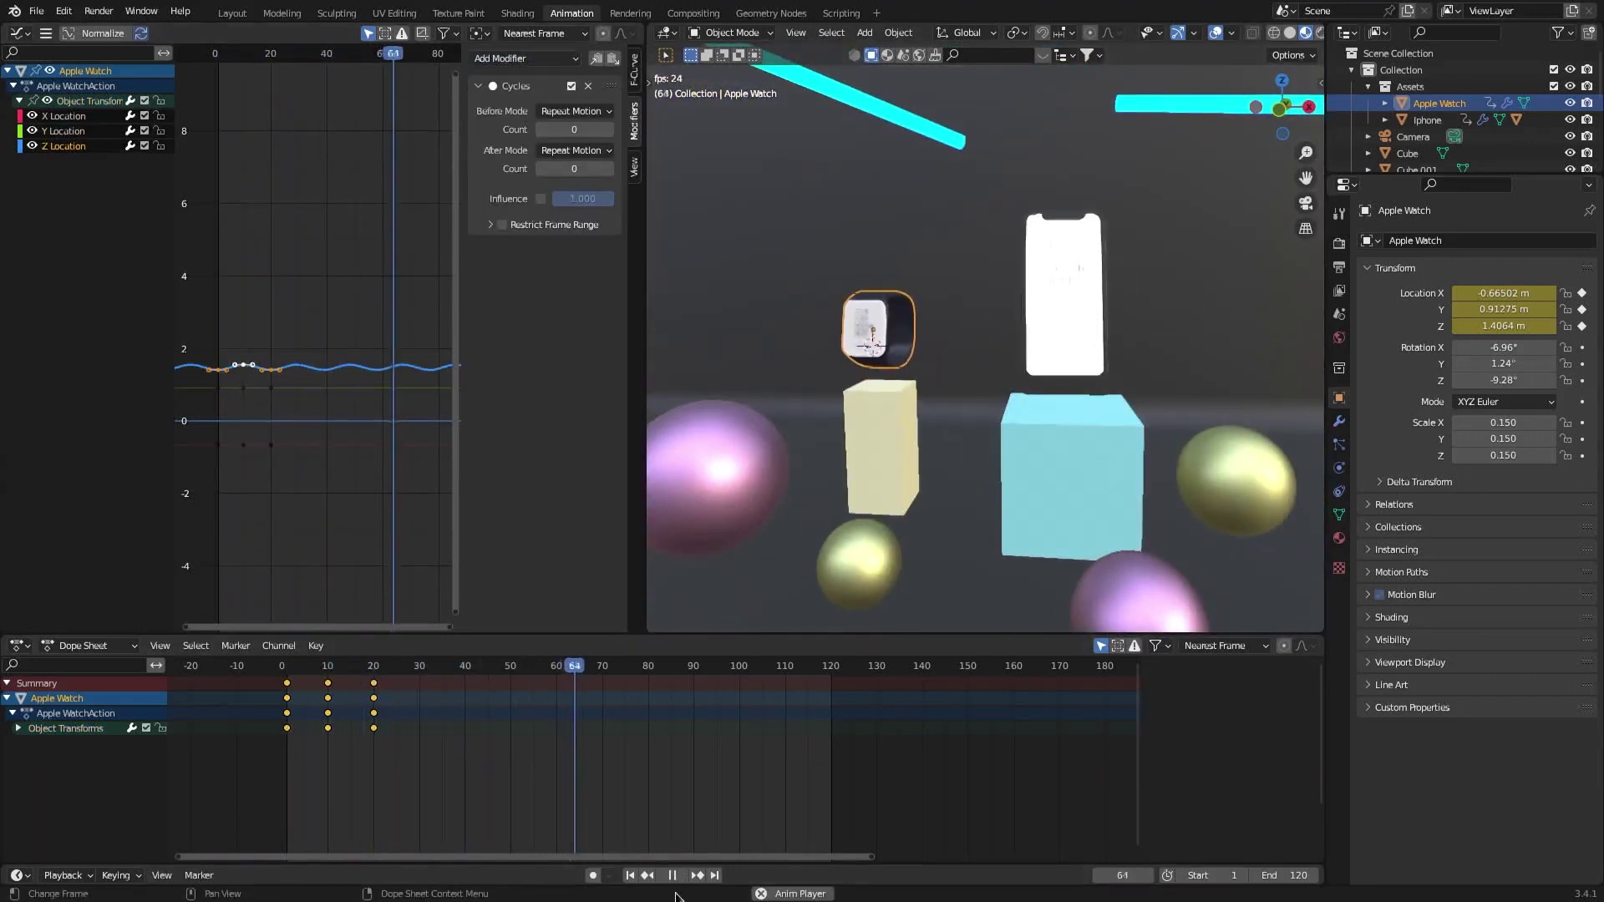
left_click(672, 875)
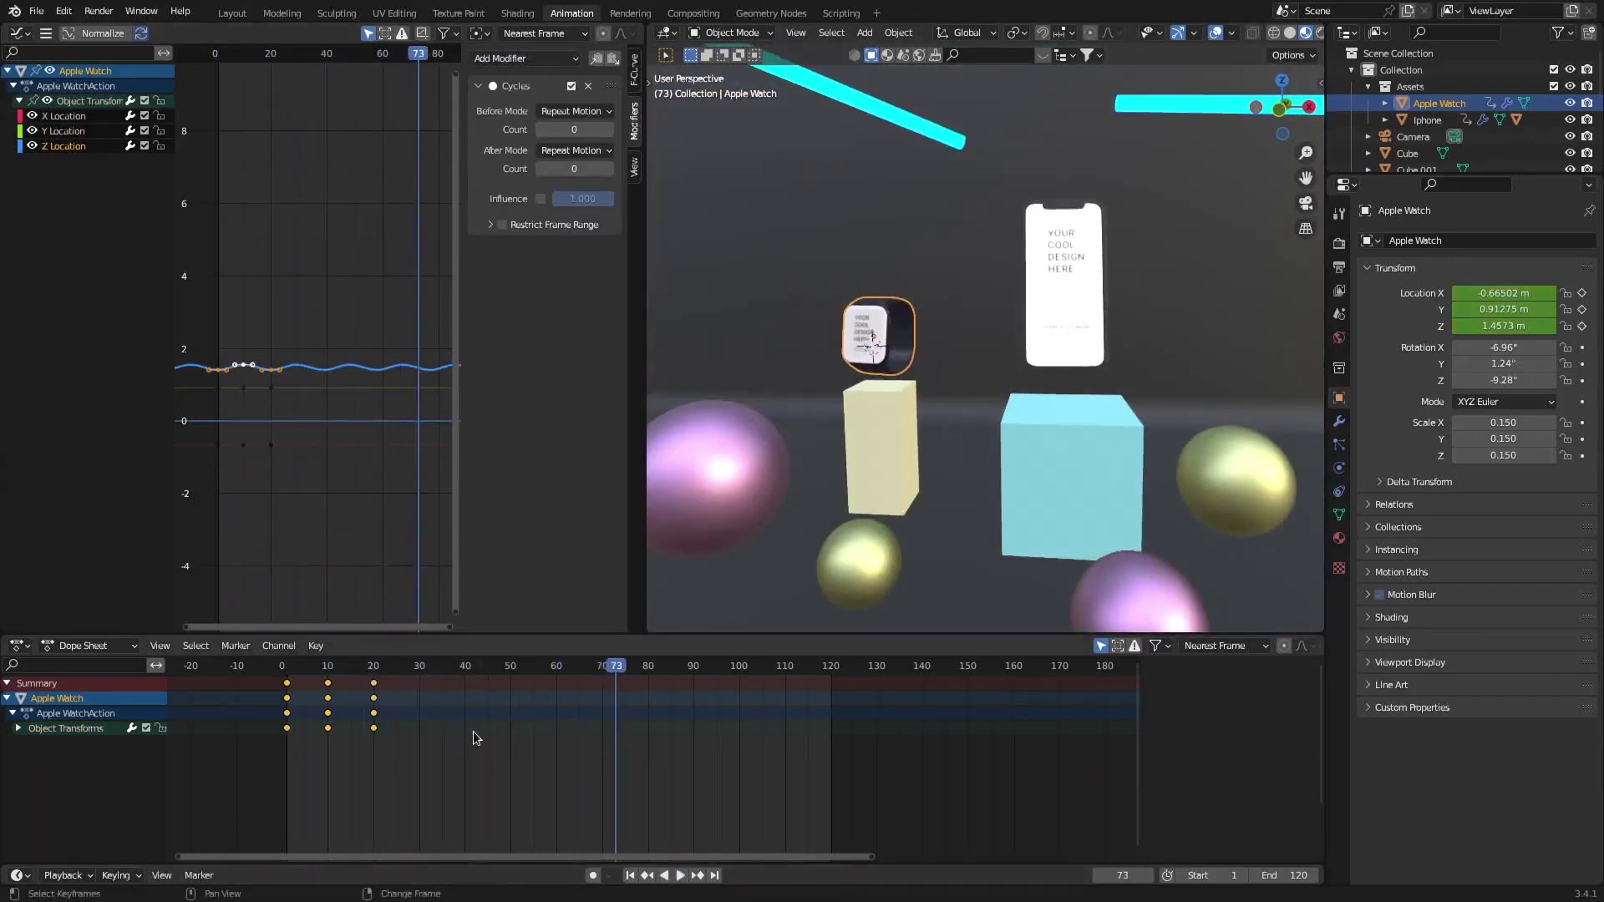
key("shift+Left")
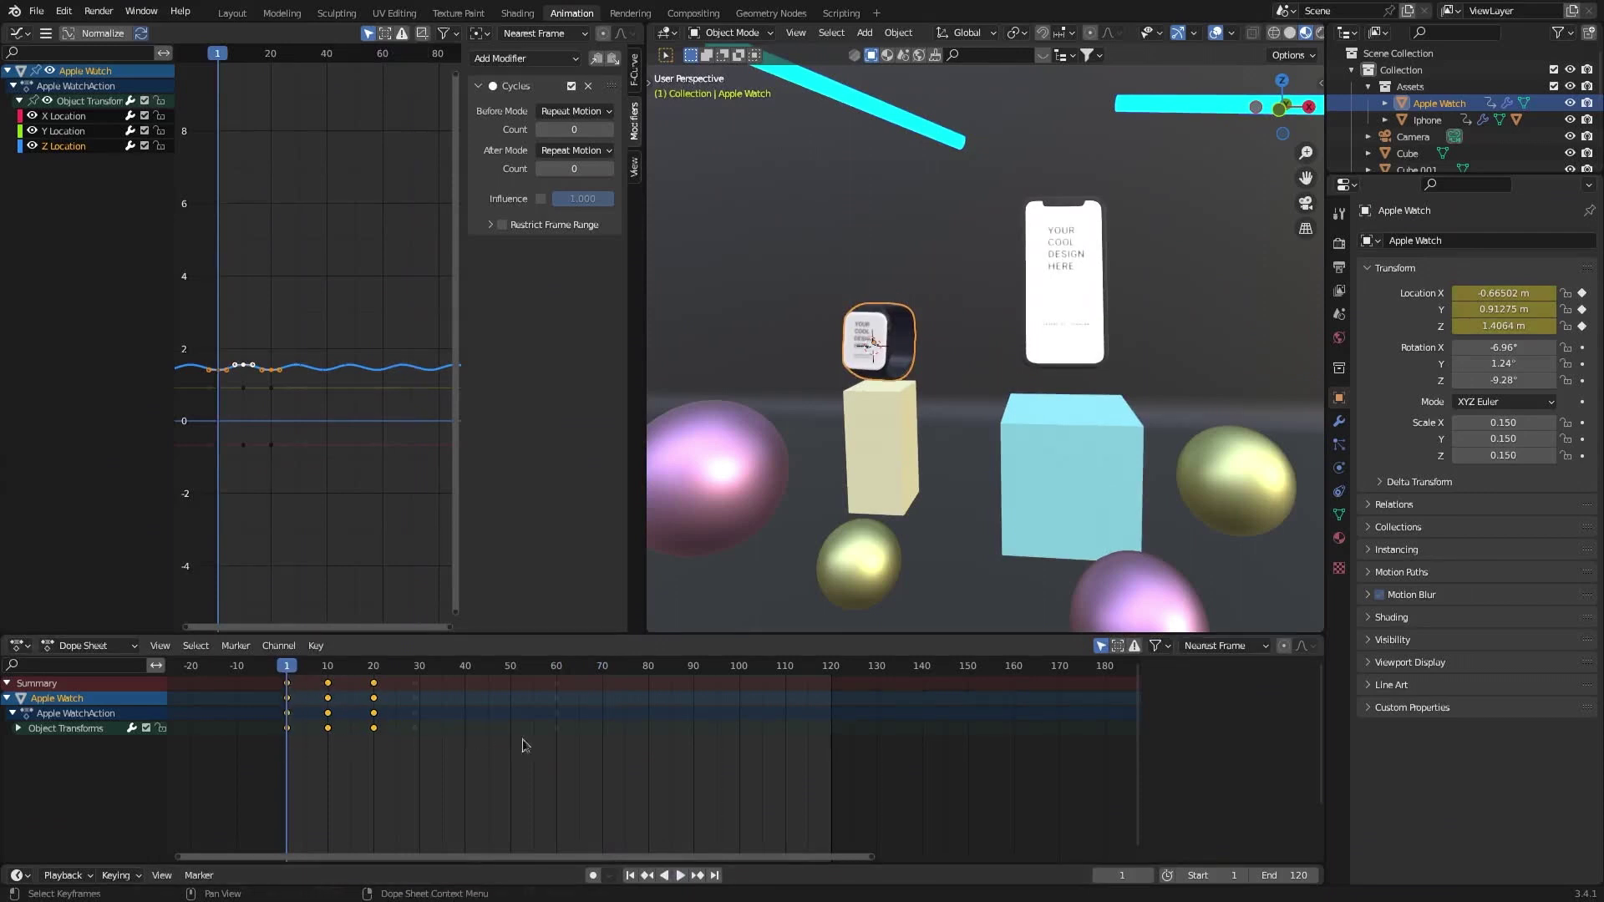
Stretch the Apple Watch's keyframes from frame 1 so they fall at about frames 39 and 80, and preview the slower float.
key("a")
key("s")
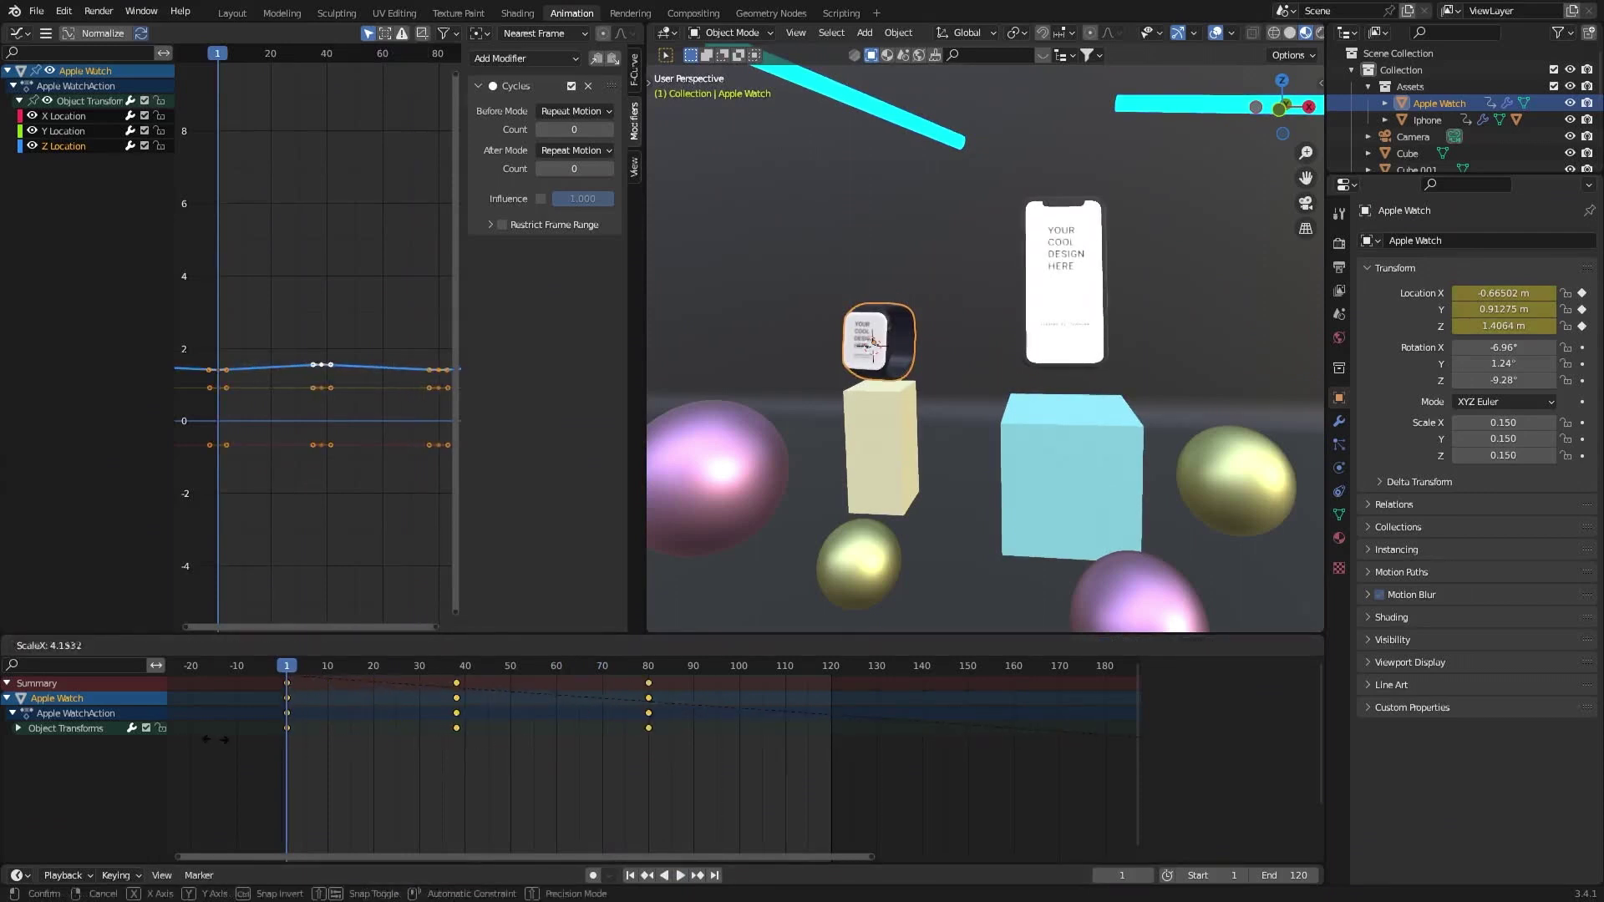
left_click(418, 749)
left_click(664, 875)
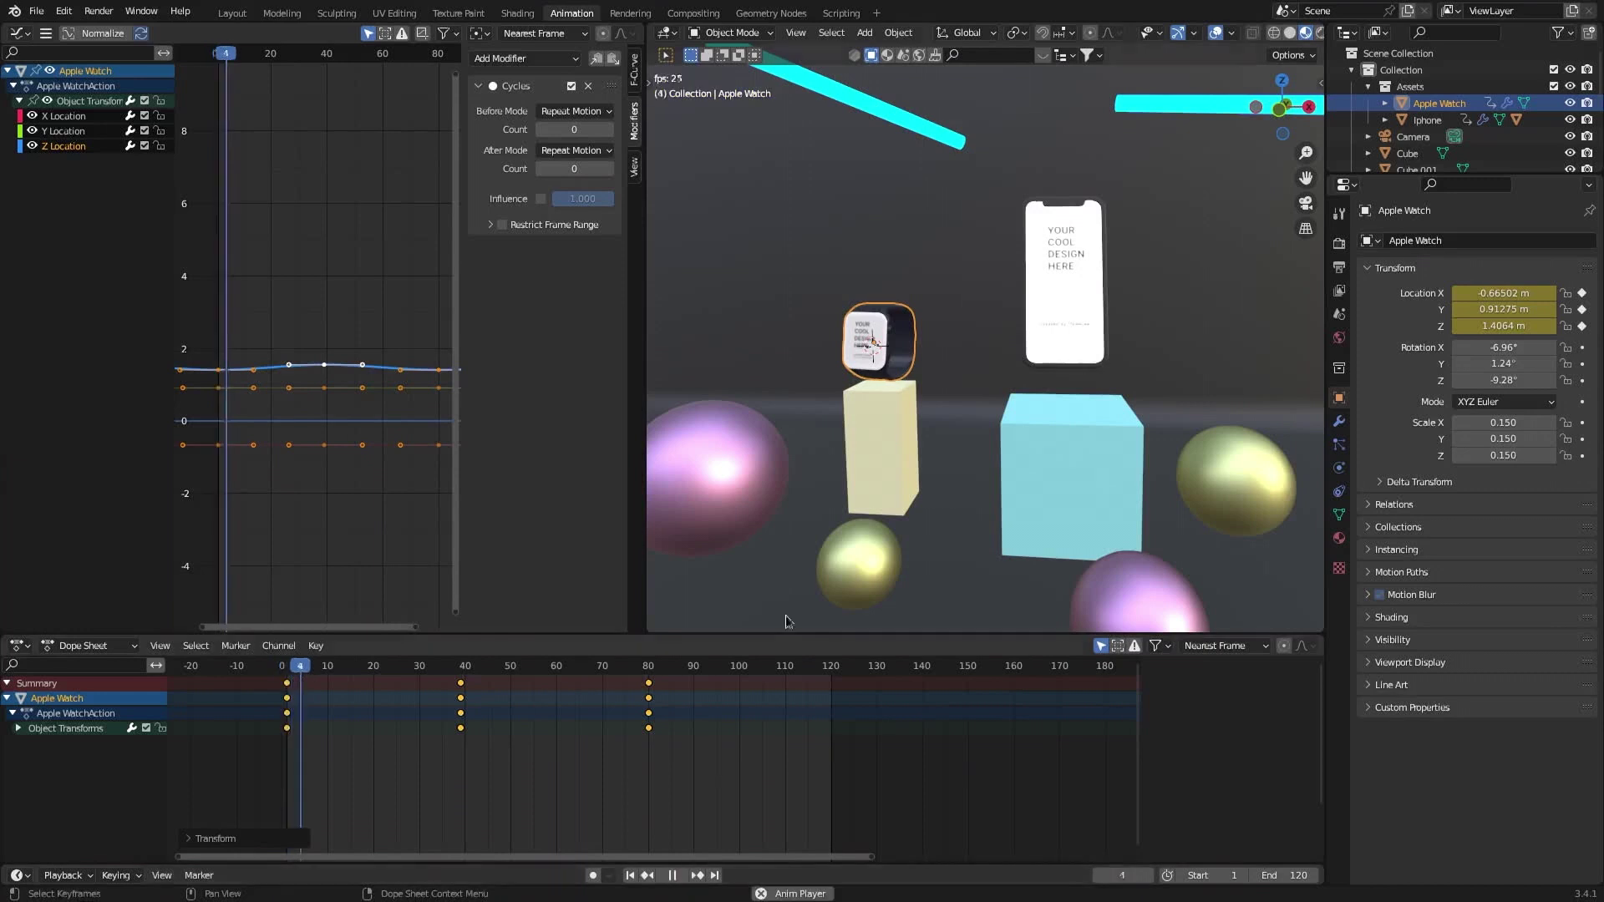
middle_click_drag(934, 362, 895, 365)
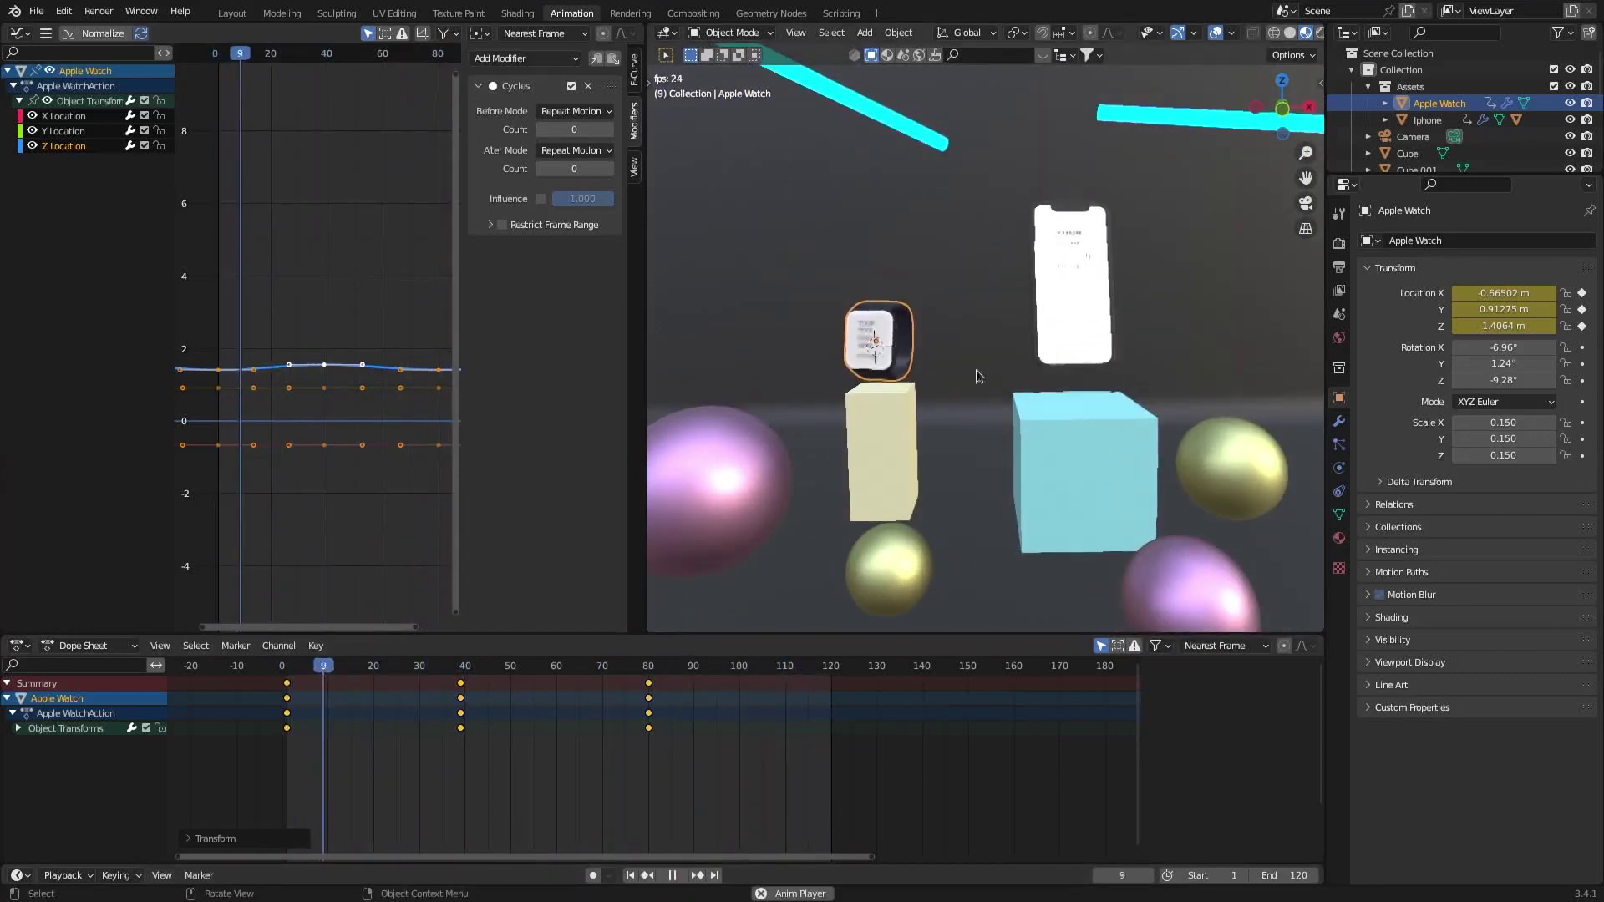
key("space")
left_click_drag(452, 736, 293, 743)
key("shift+Left")
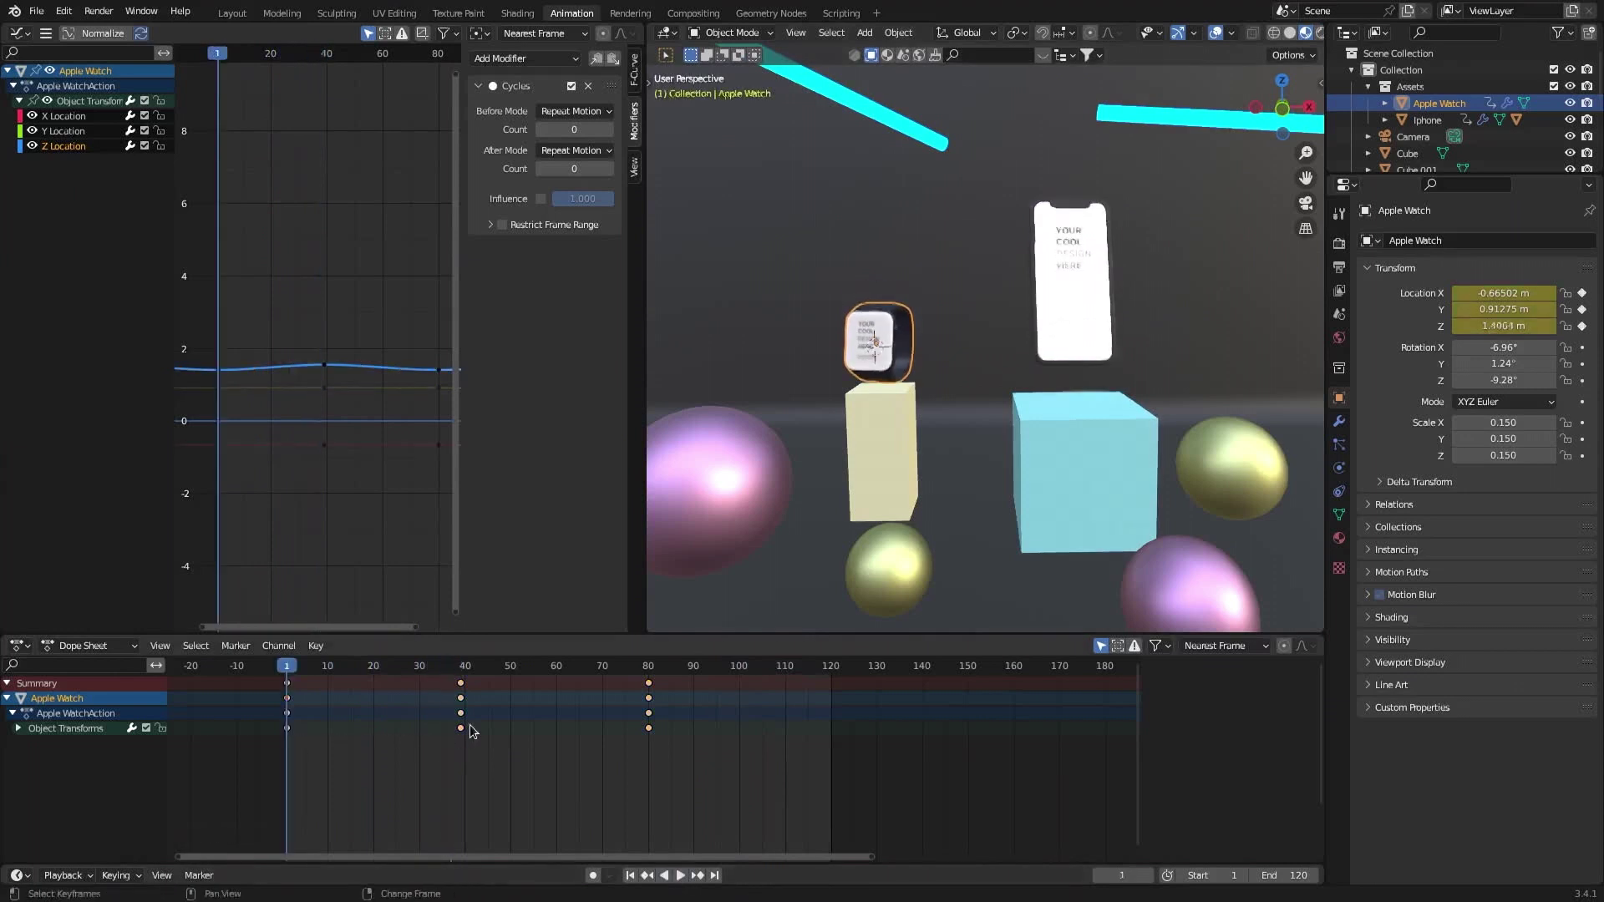
Shift all the Apple Watch's keyframes 40 frames so the last one lands on frame 120, and play the offset motion.
key("g")
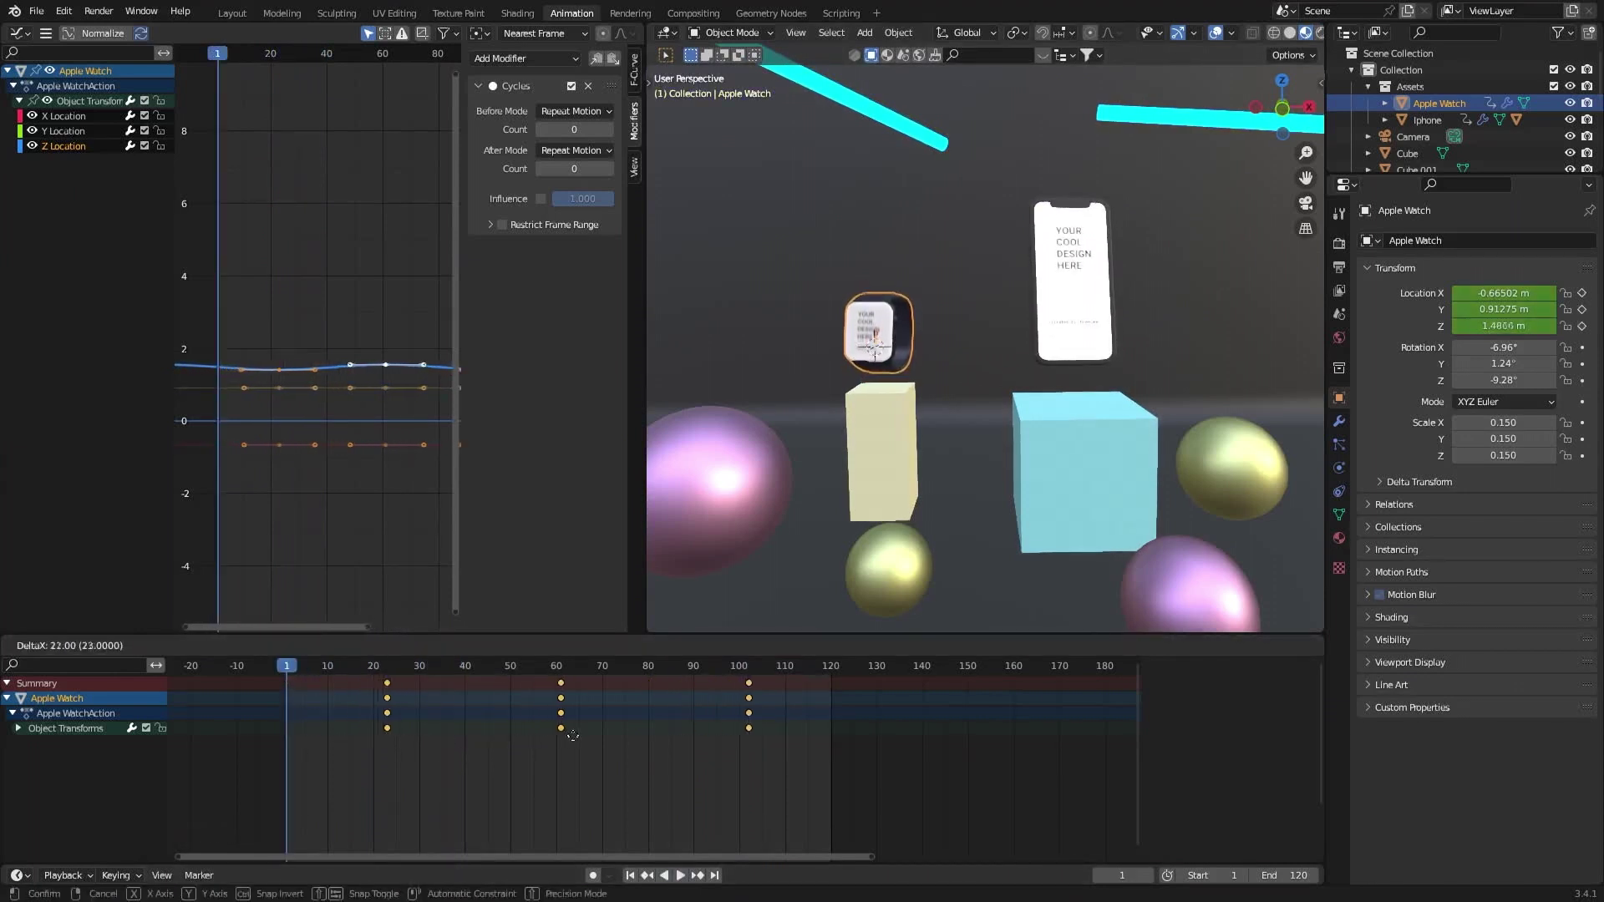
left_click(653, 737)
key("space")
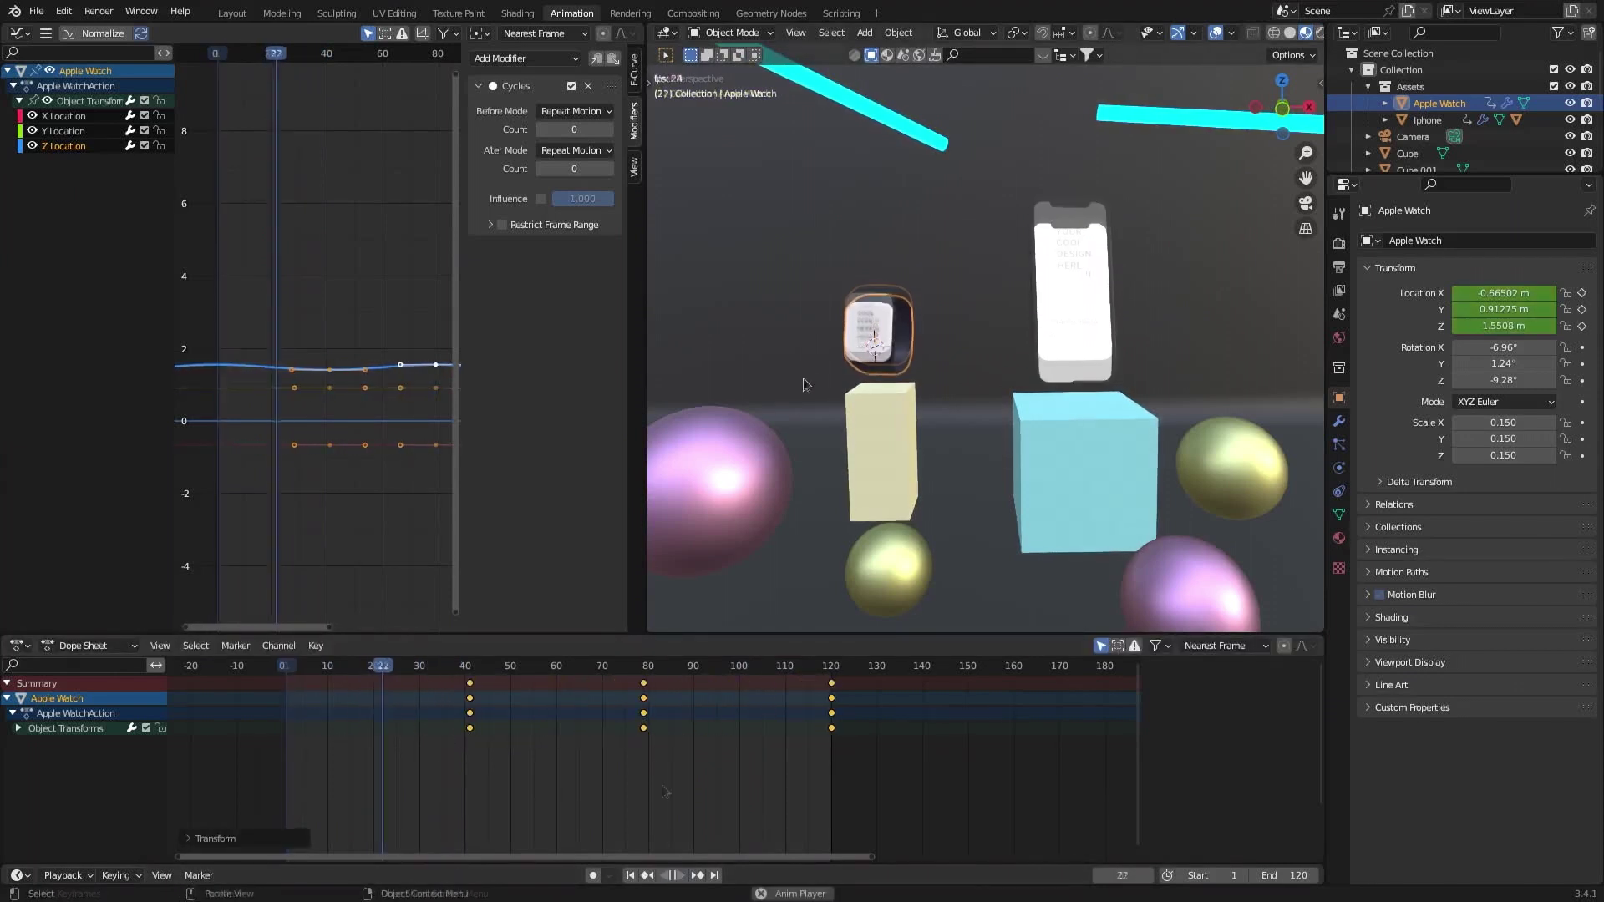
left_click(792, 381)
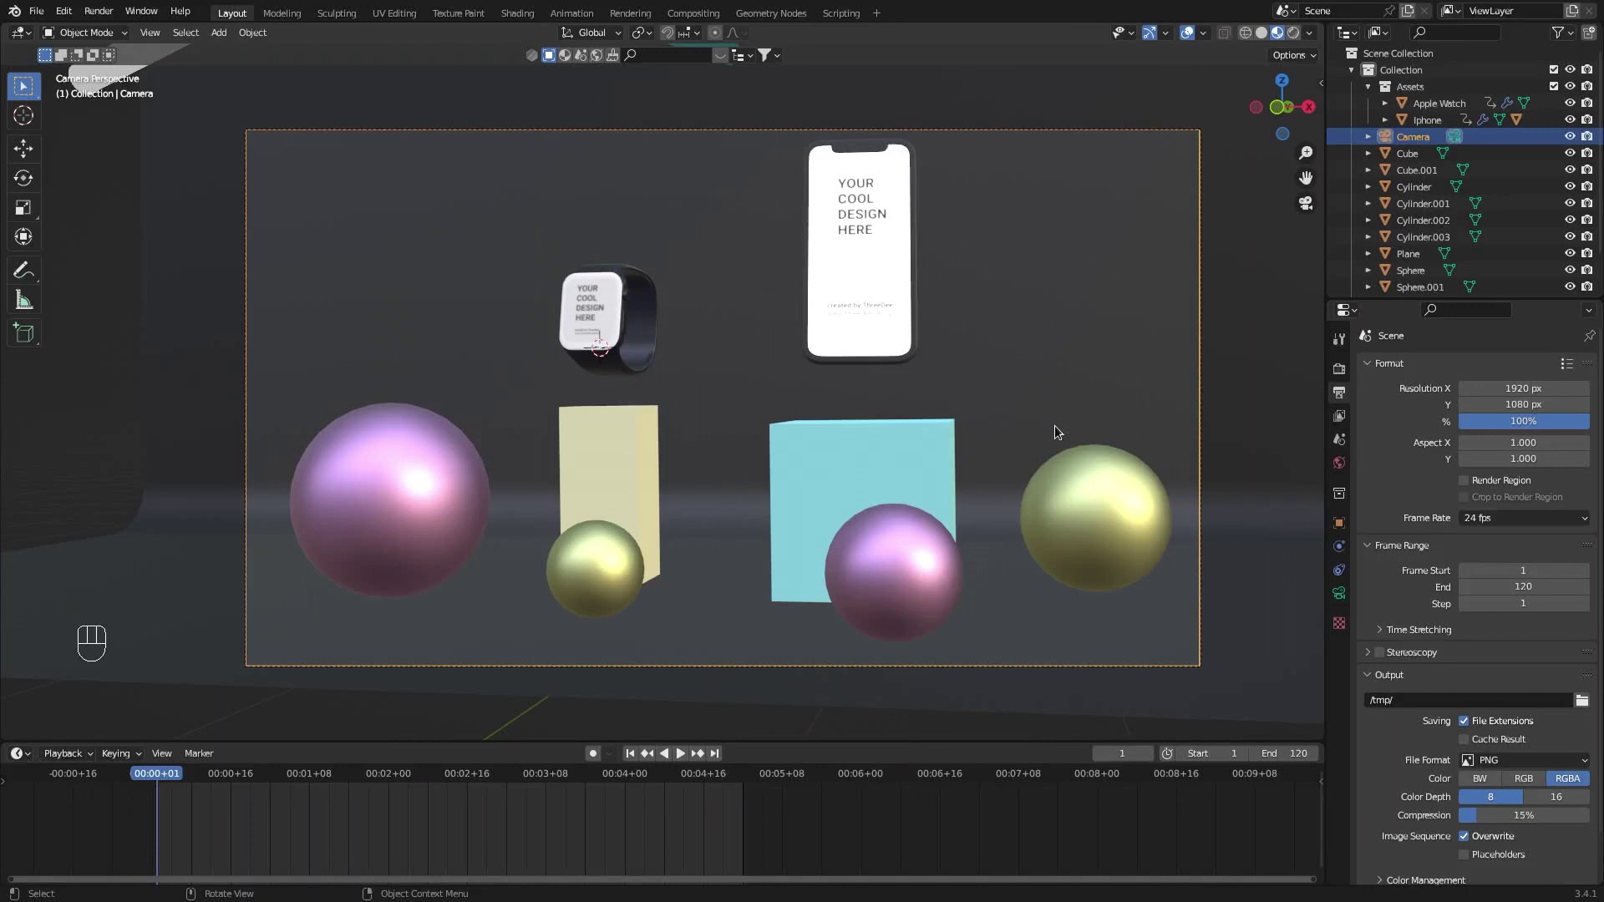
Insert a keyframe for the camera at frame 1.
key("i")
left_click(1054, 426)
From outside the camera view, try moving the camera along the global Z axis and its local Z axis.
scroll(1054, 424, "down", 1)
middle_click_drag(752, 489, 559, 518)
scroll(379, 523, "down", 1)
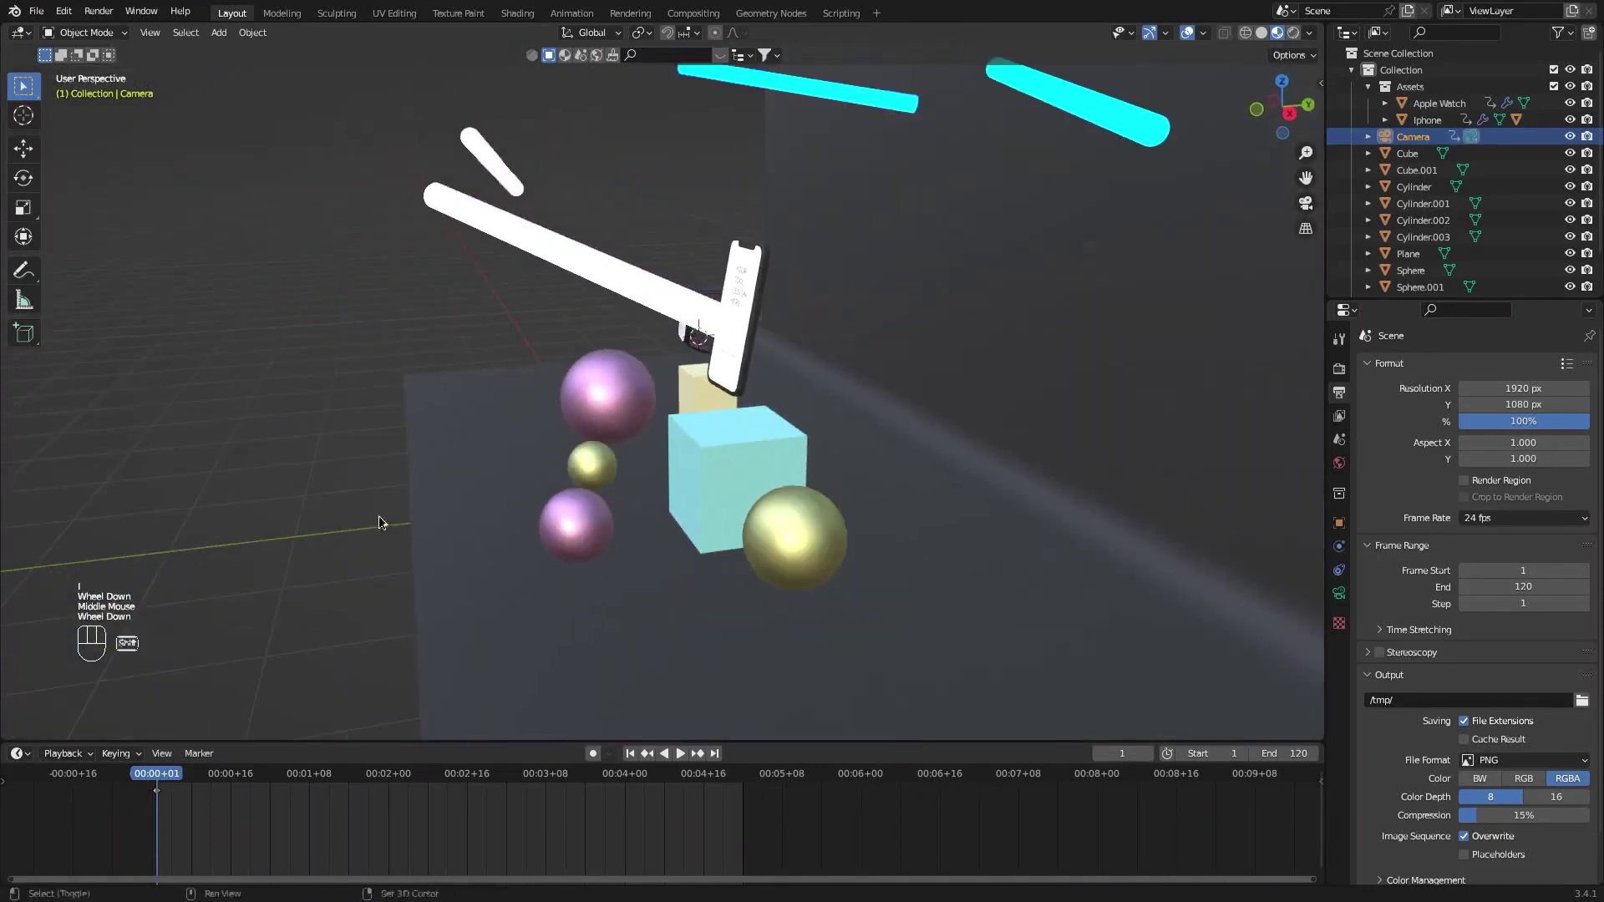
scroll(740, 464, "down", 1)
middle_click_drag(379, 523, 752, 470, "shift")
key("g")
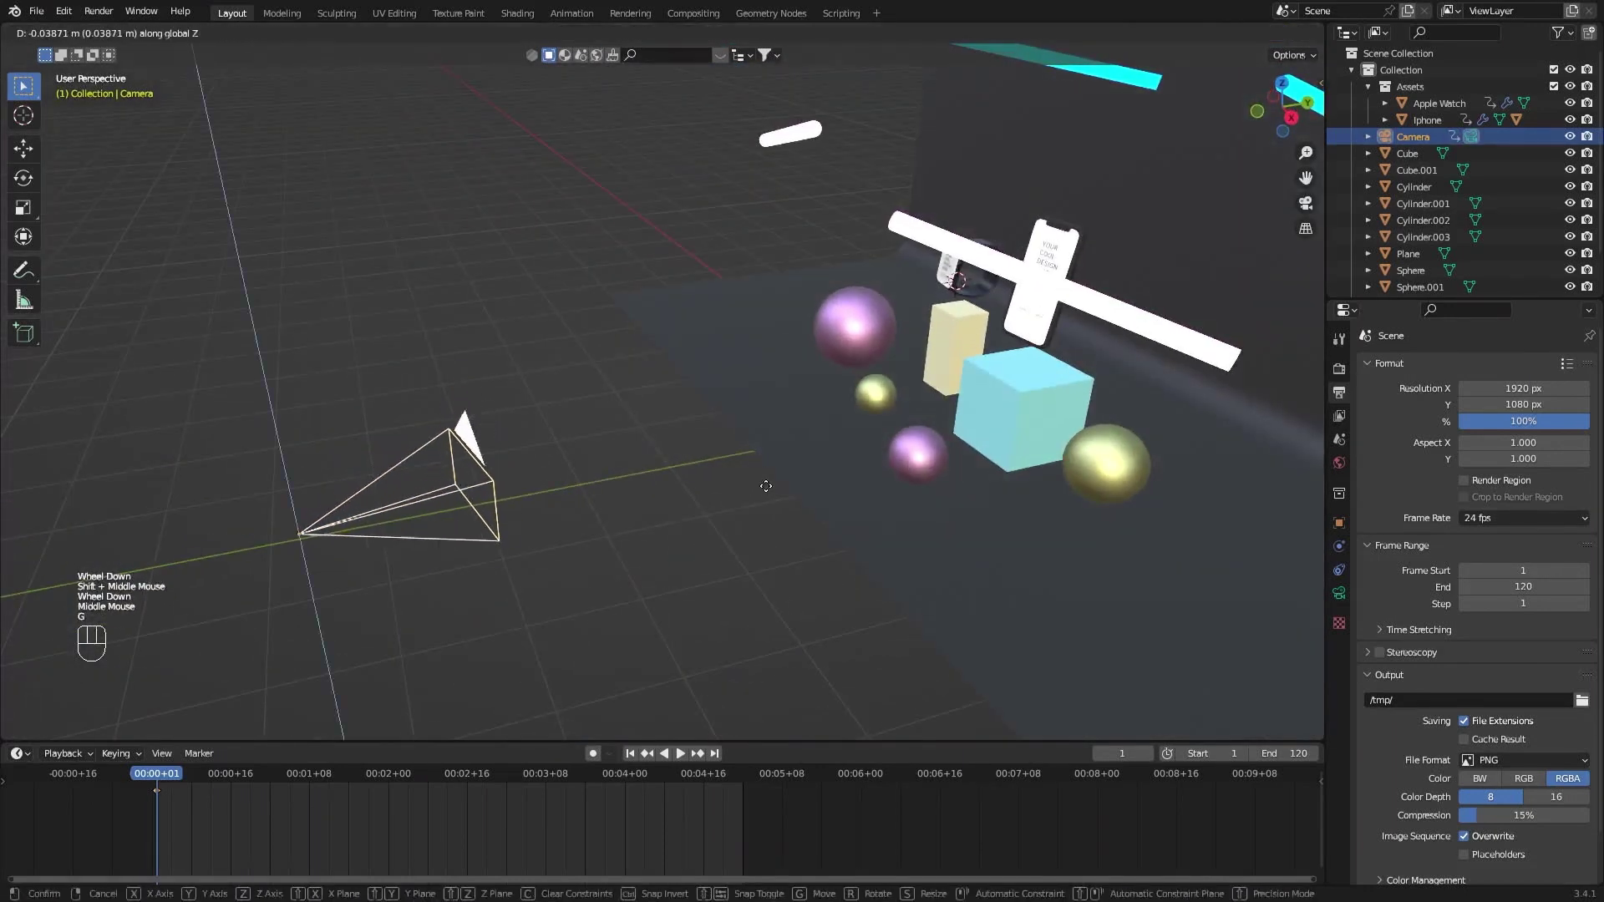
key("z")
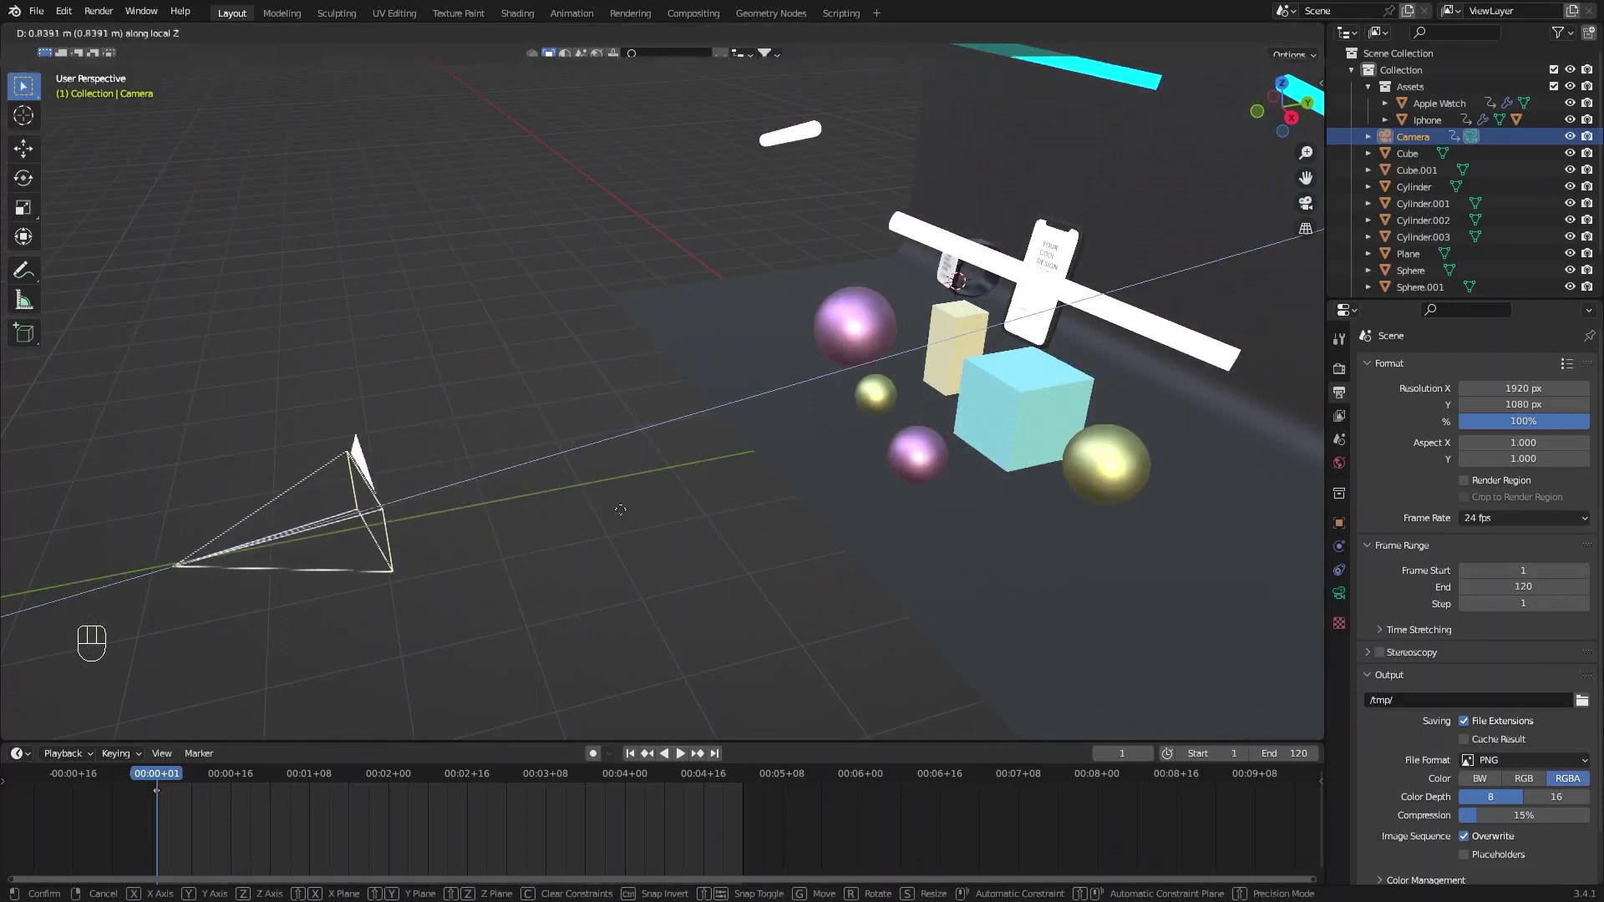
left_click(680, 499)
middle_click_drag(681, 498, 655, 484)
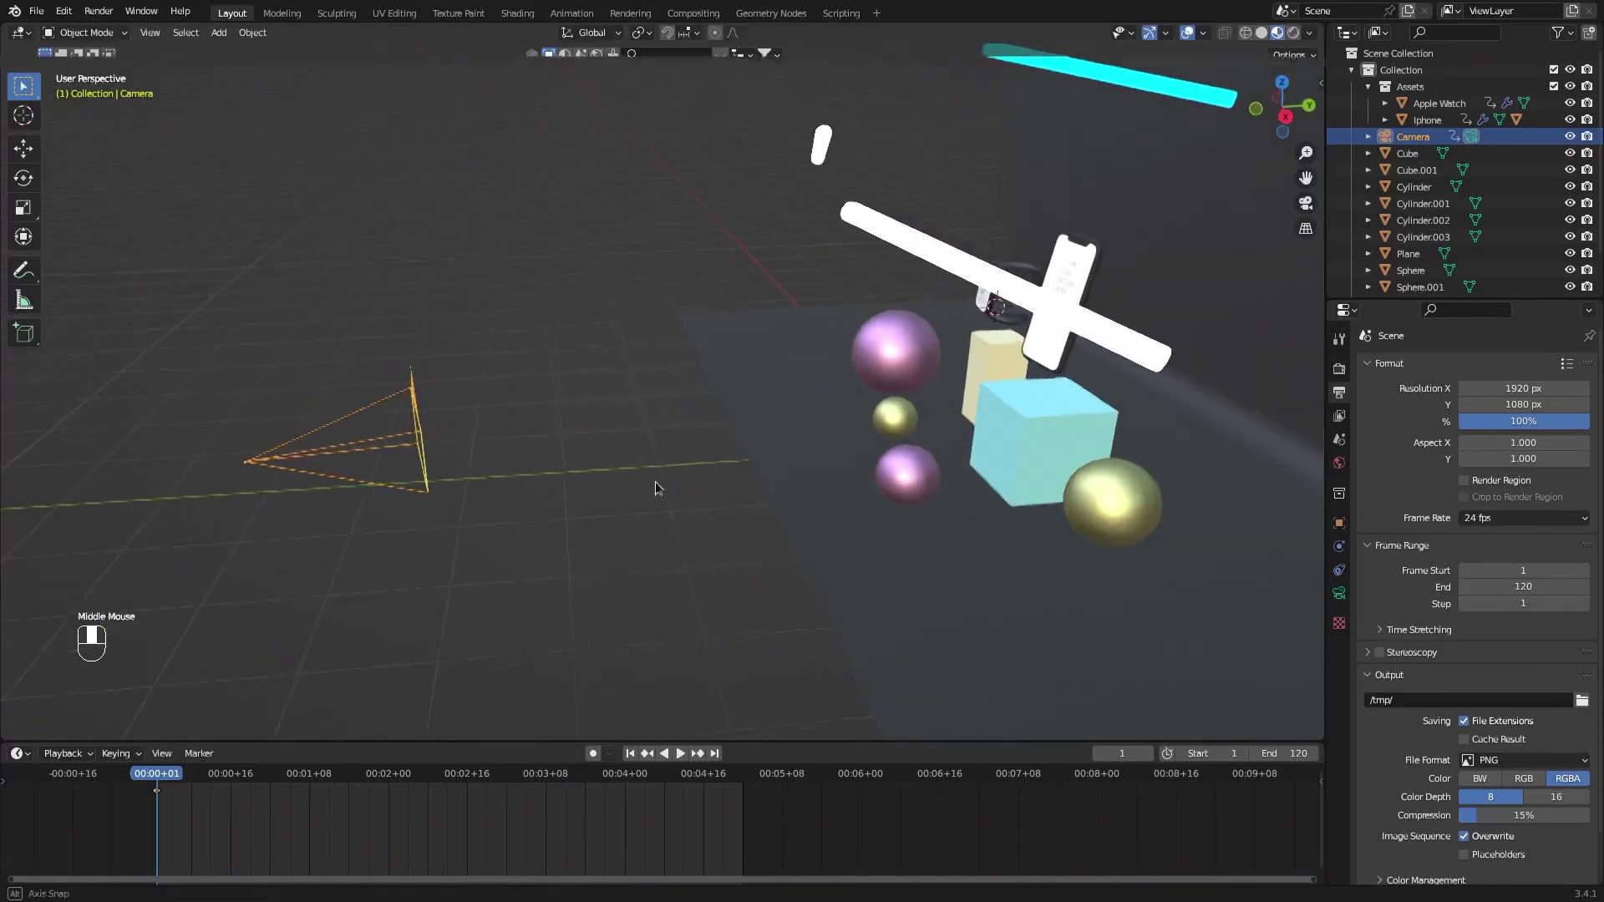
key("g")
key("z")
left_click(640, 430)
Try moving the camera along the global X and Y axes and its local Z axis, and return to the camera view.
middle_click_drag(640, 429, 807, 522)
key("g")
key("x")
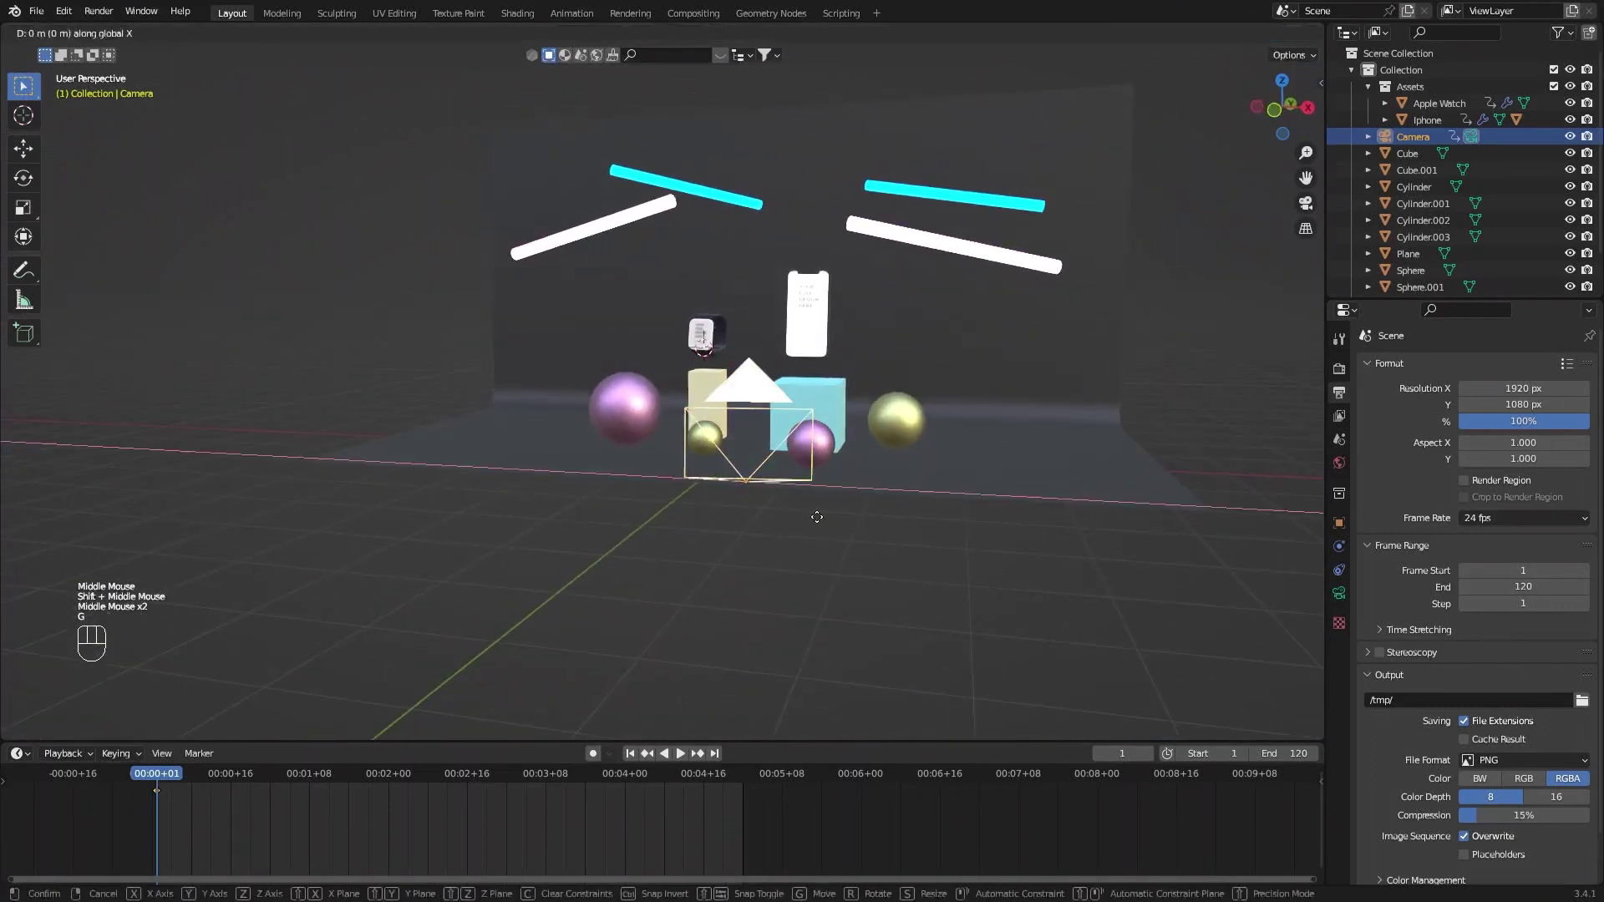
key("y")
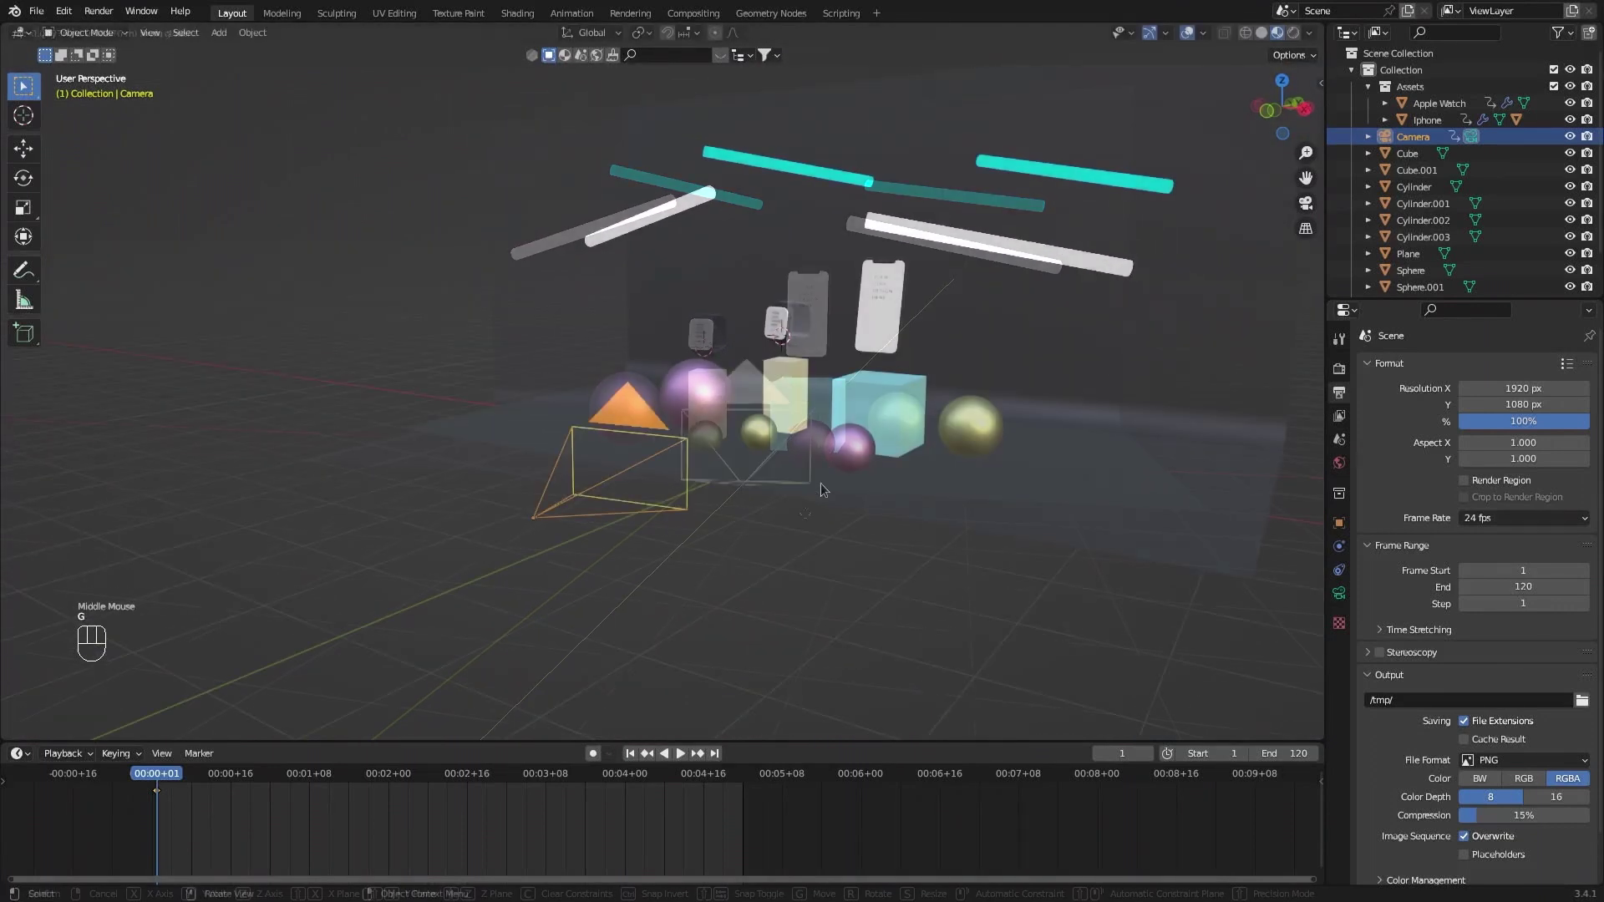
key("g")
key("z")
key("z")
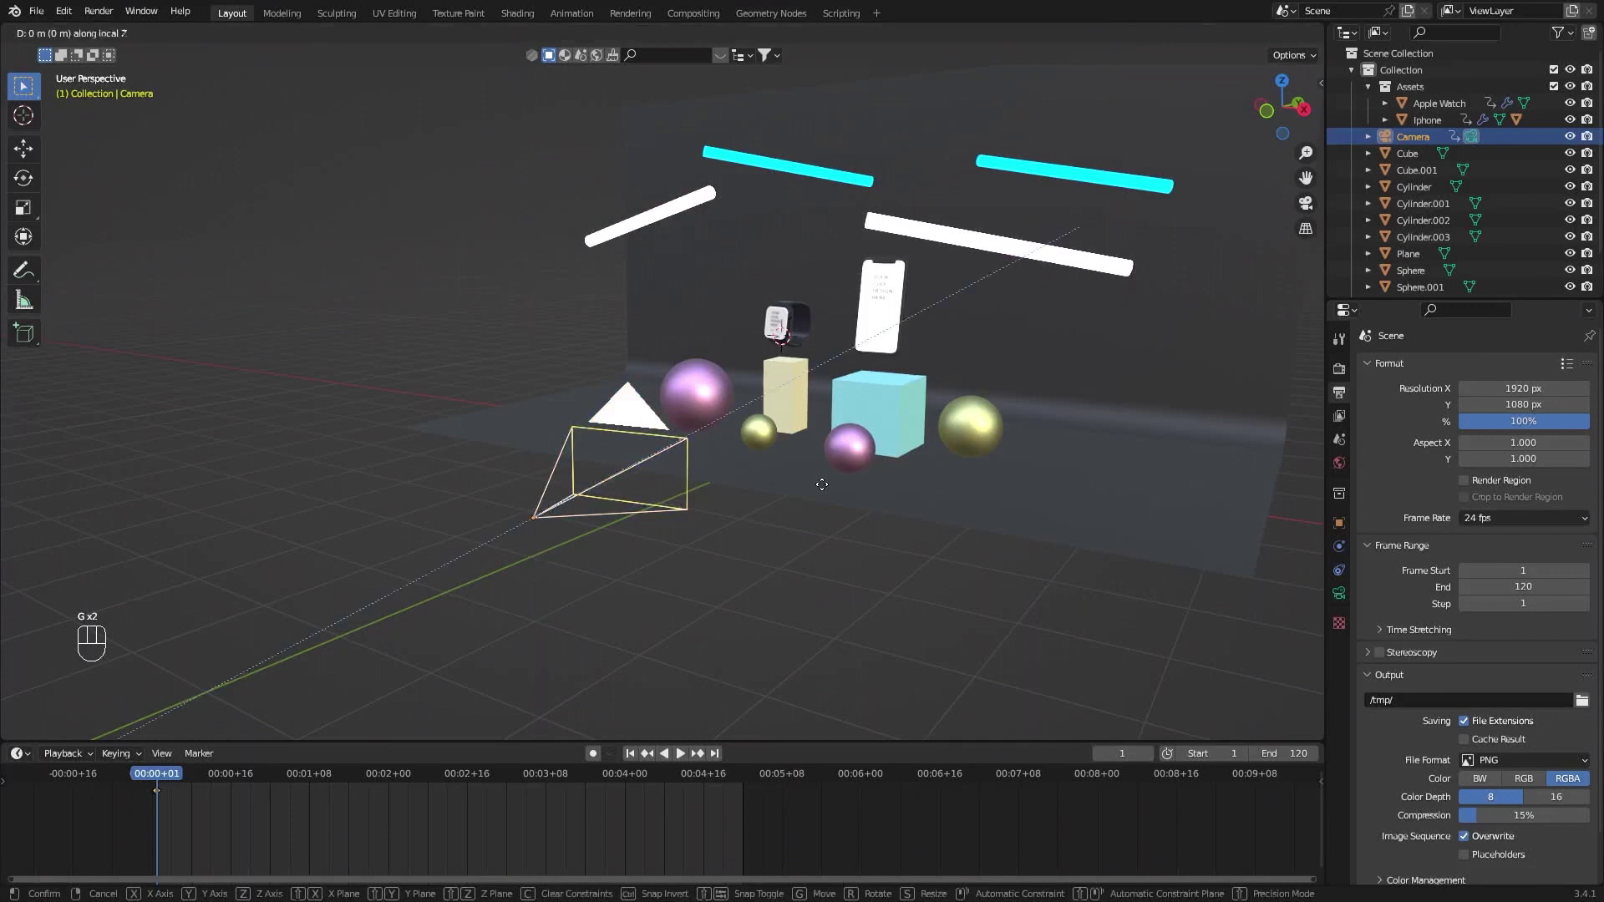
right_click(844, 448)
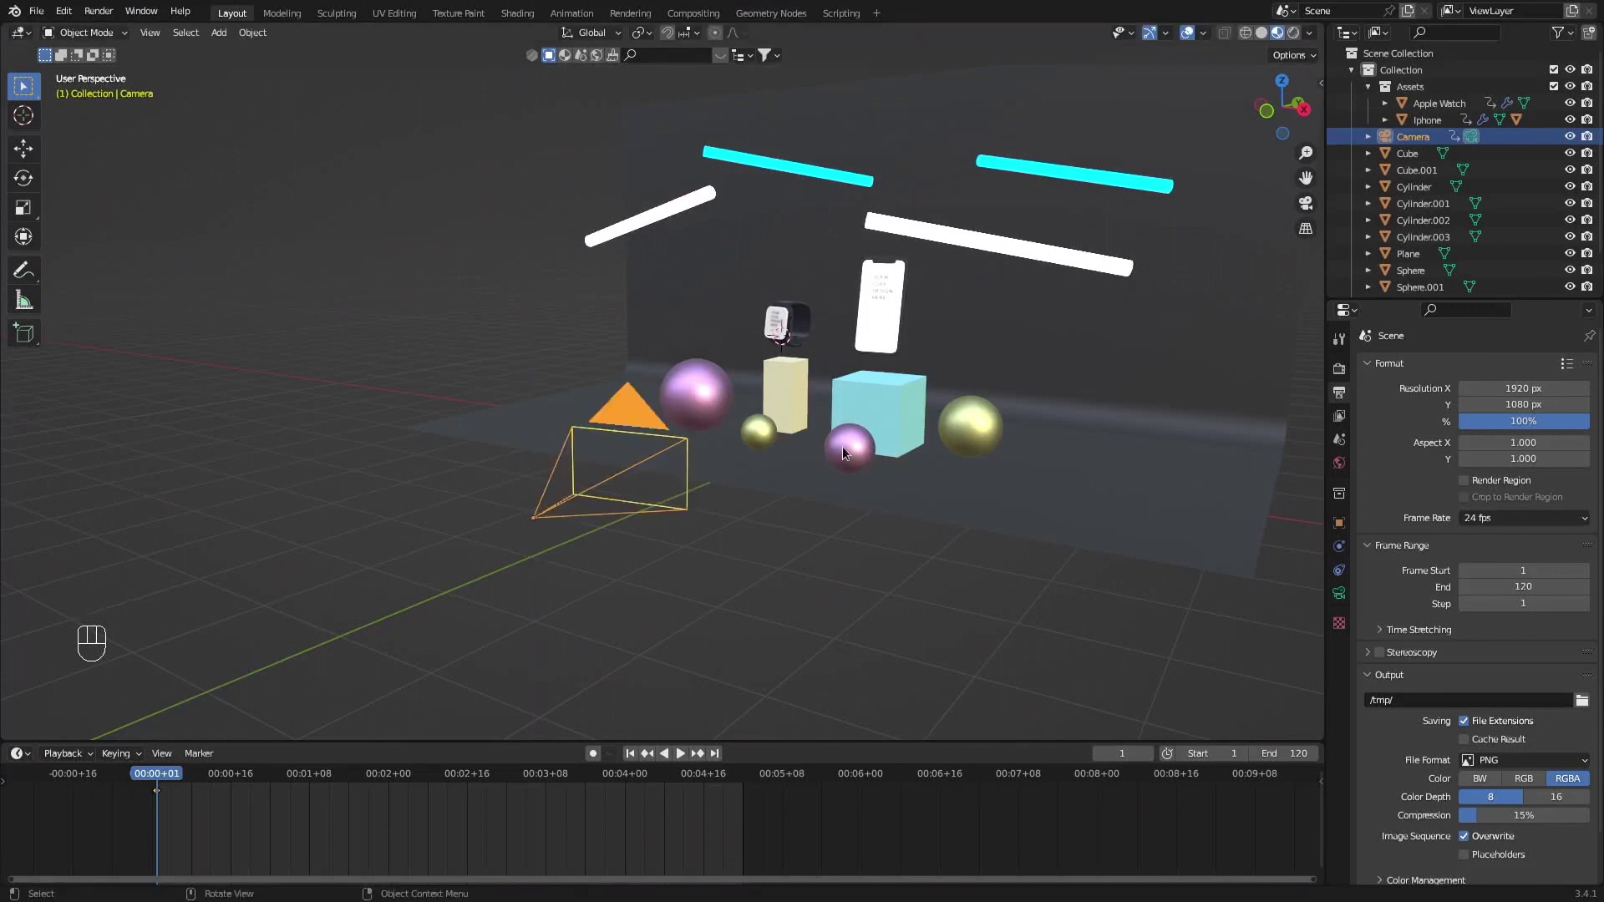
key("KP_0")
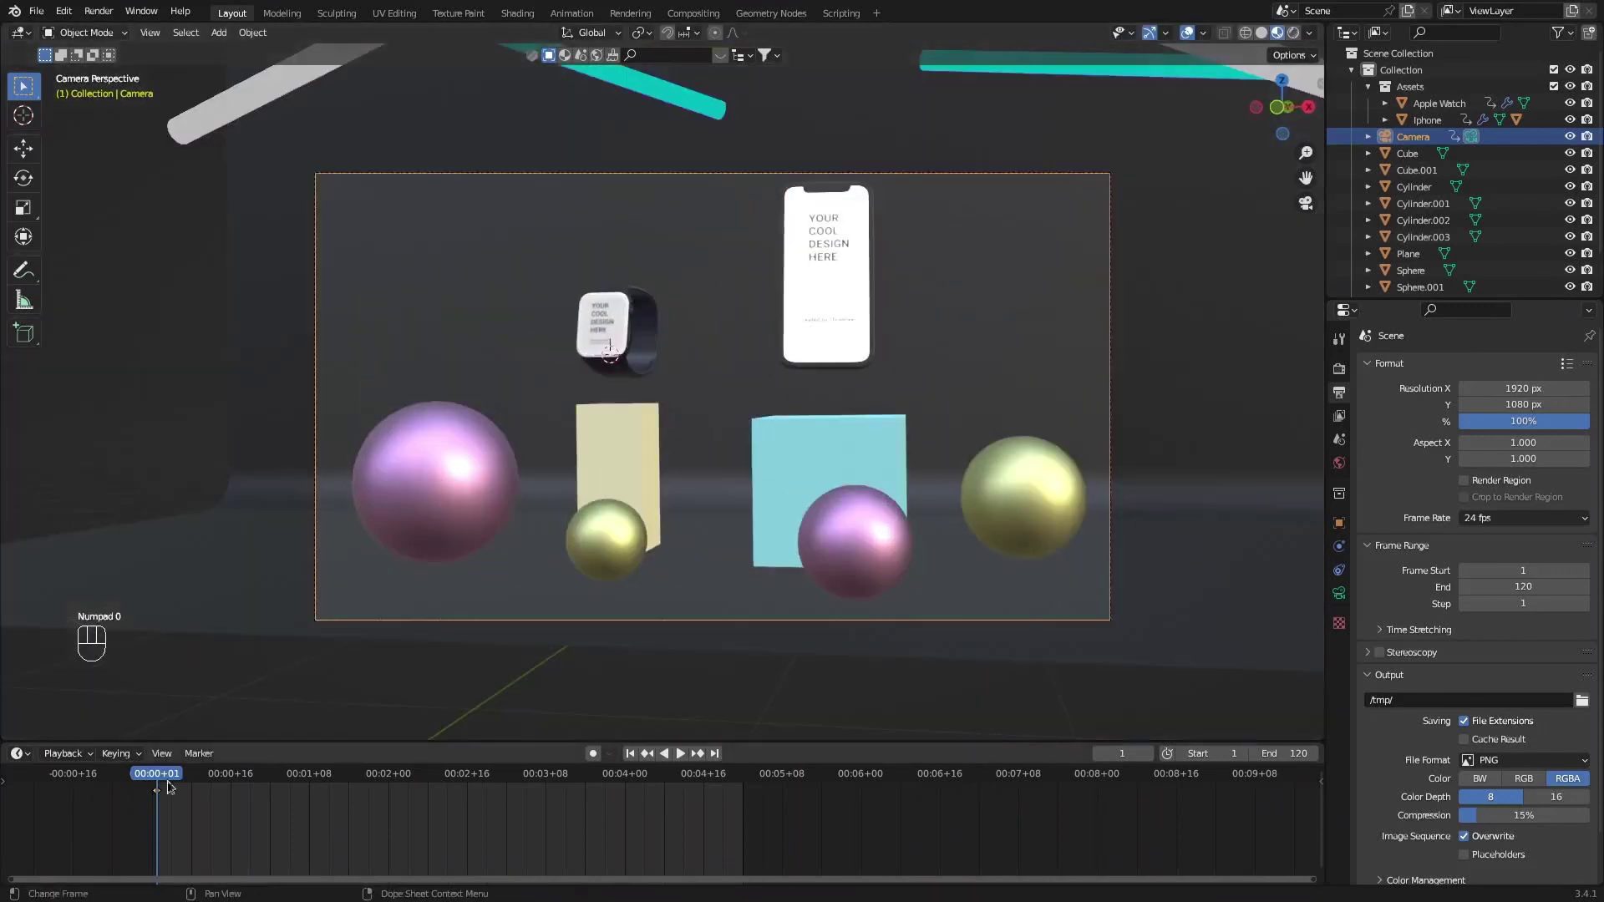
Try pushing the camera towards the products along its local Z axis at frame 1.
left_click(710, 790)
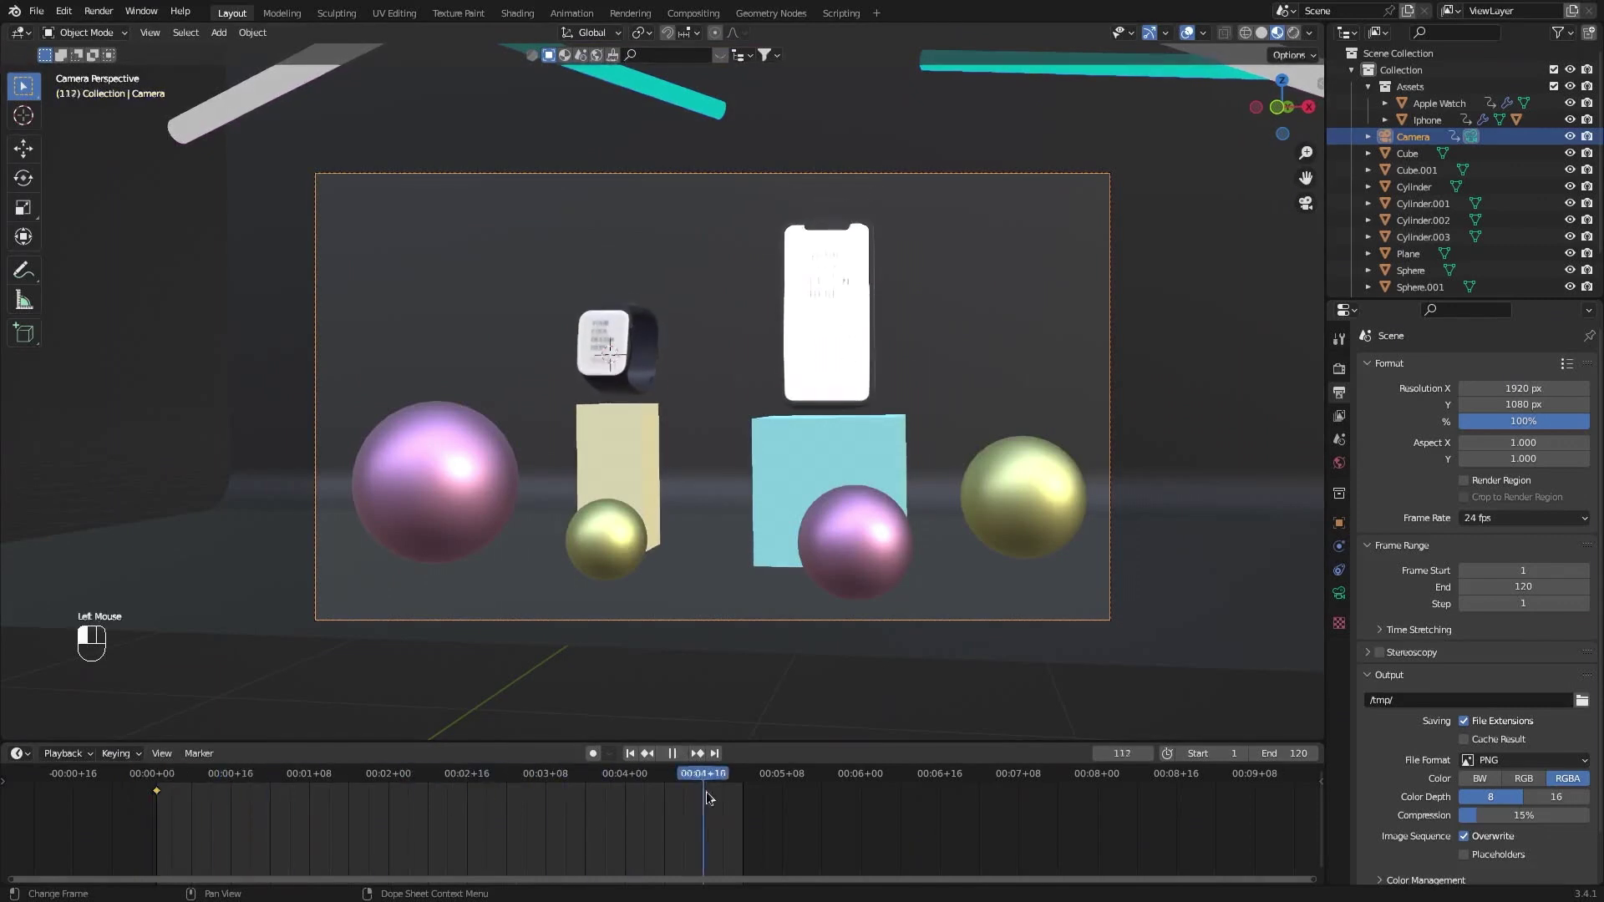
key("shift+Left")
key("g")
key("z")
key("z")
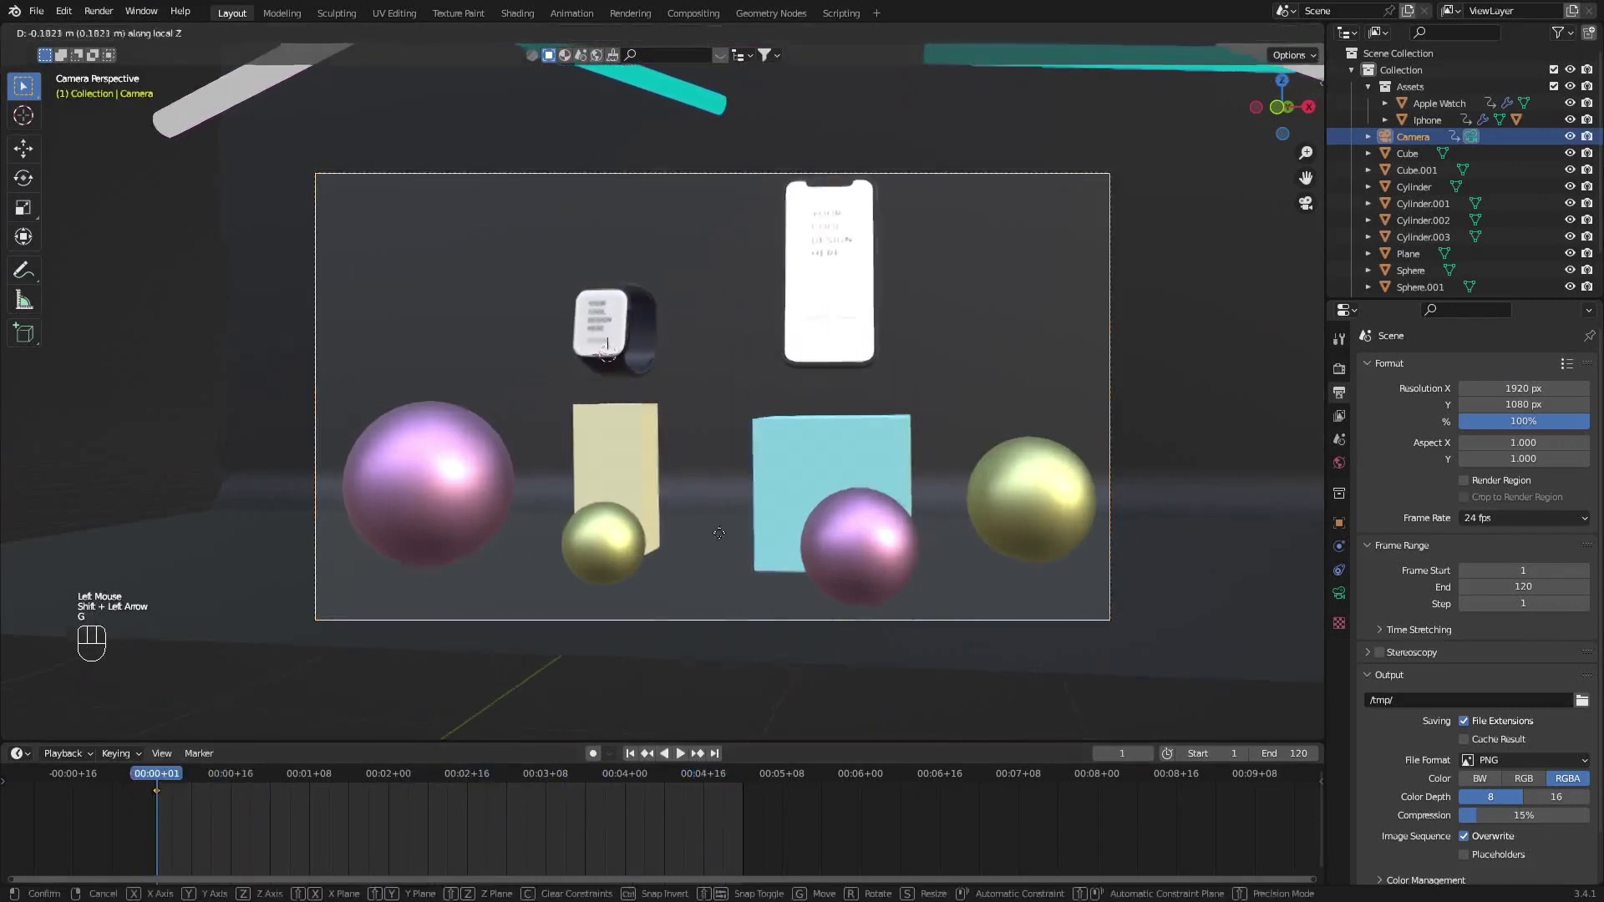
left_click(716, 251)
Go to frame 120 and move the camera closer to the products along its local Z axis.
left_click_drag(193, 773, 437, 774)
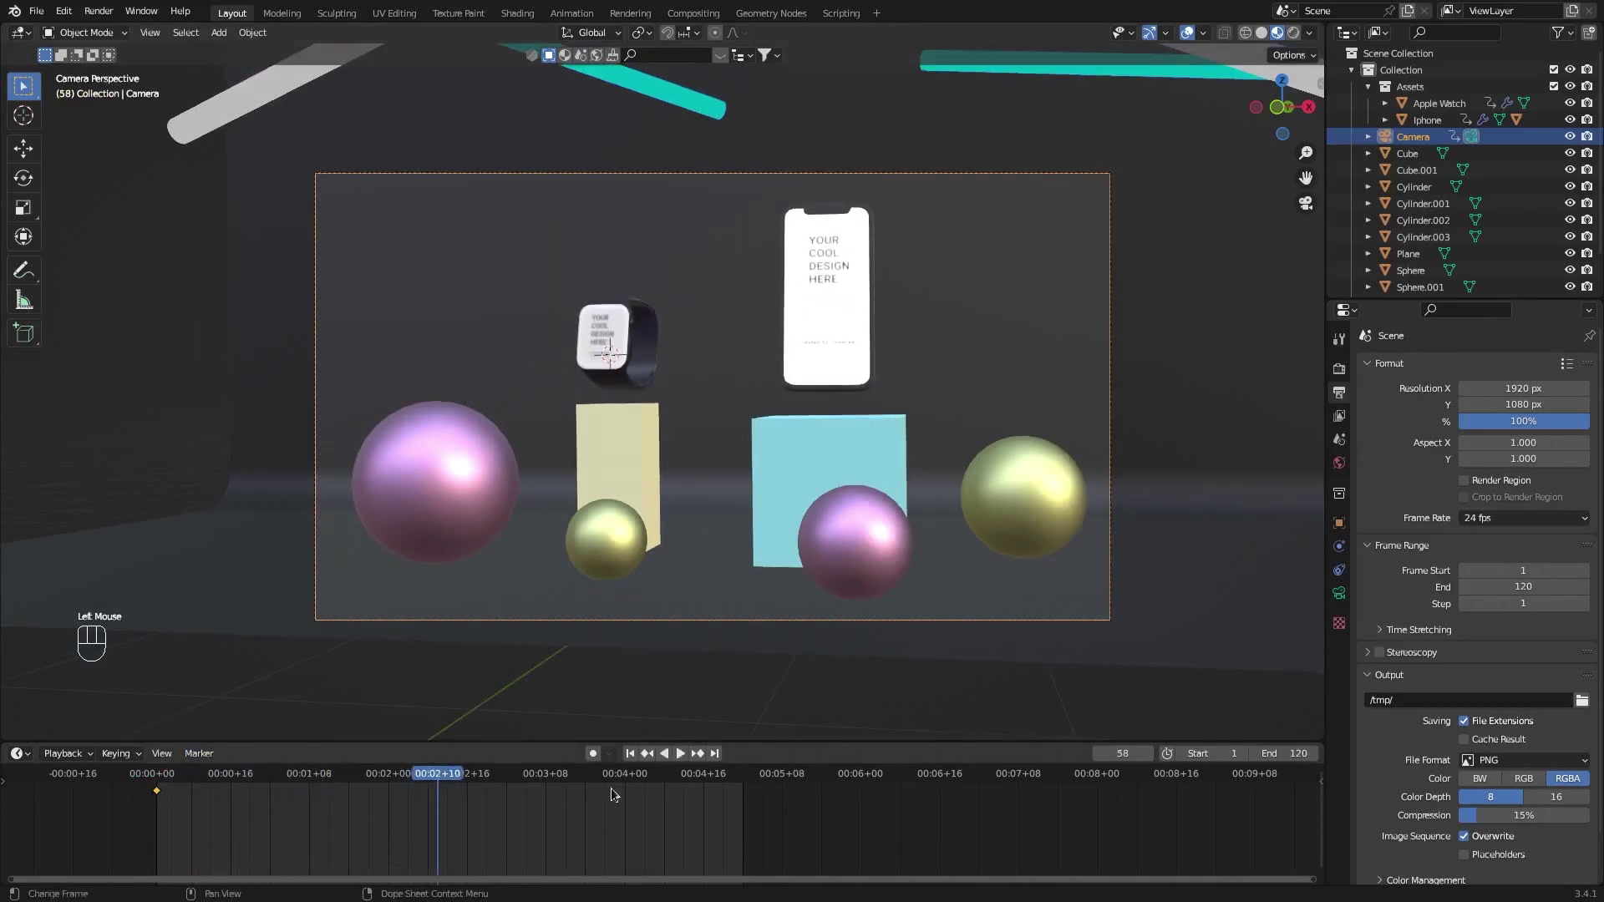
key("shift+Right")
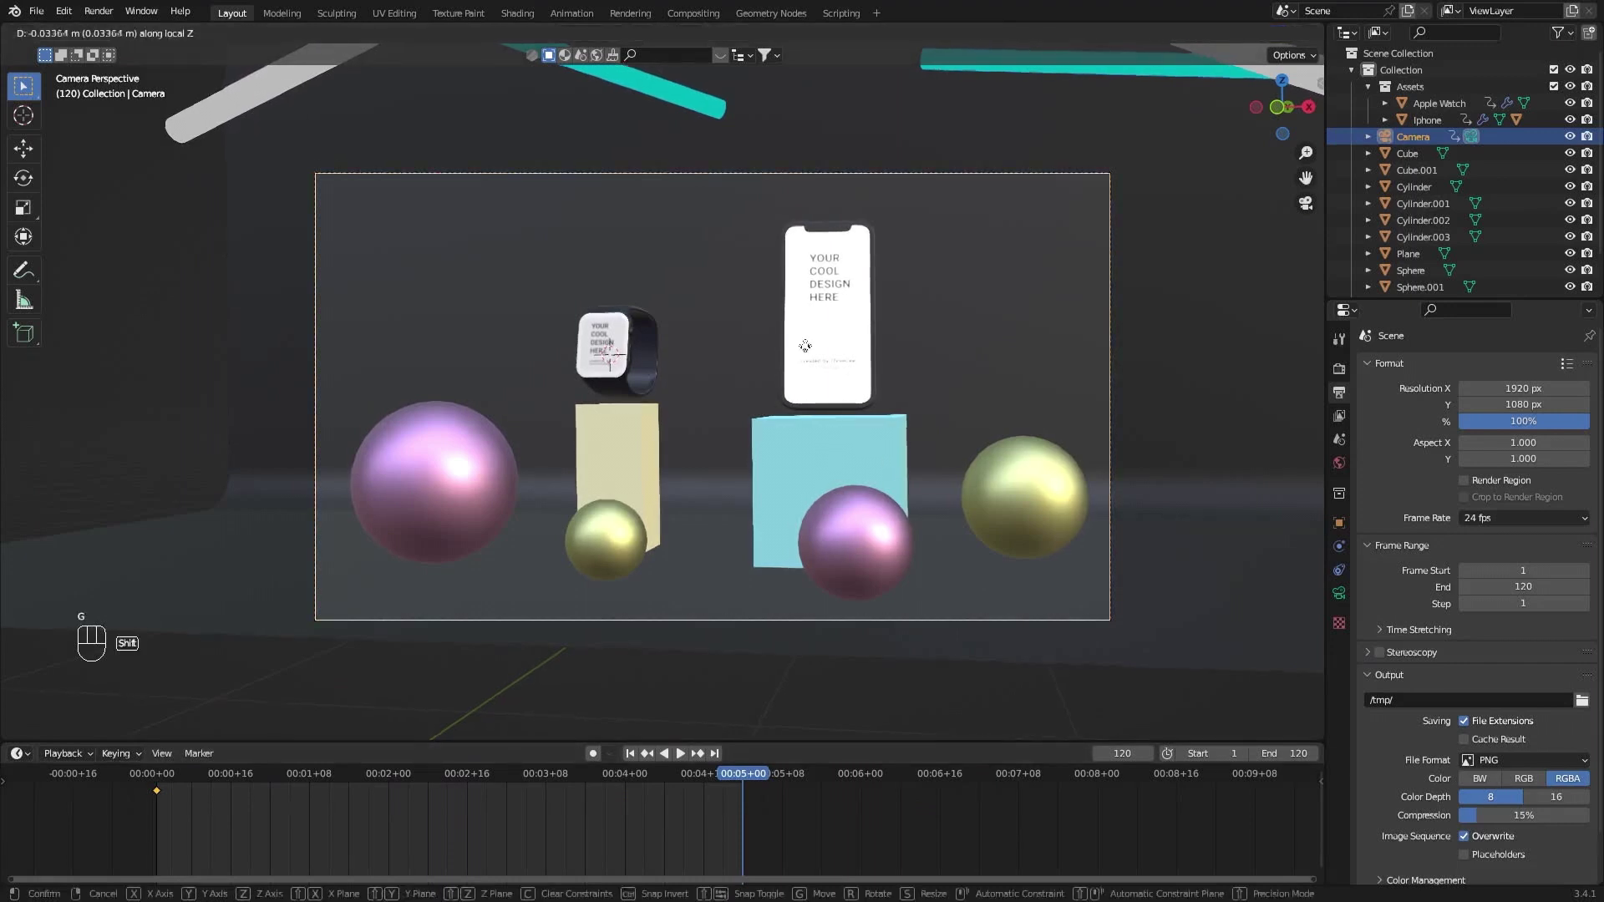
Move the right gold sphere about 0.1 m inward along X and nudge the large left purple sphere inward along X.
left_click(1044, 509)
key("g")
key("x")
left_click(1134, 552)
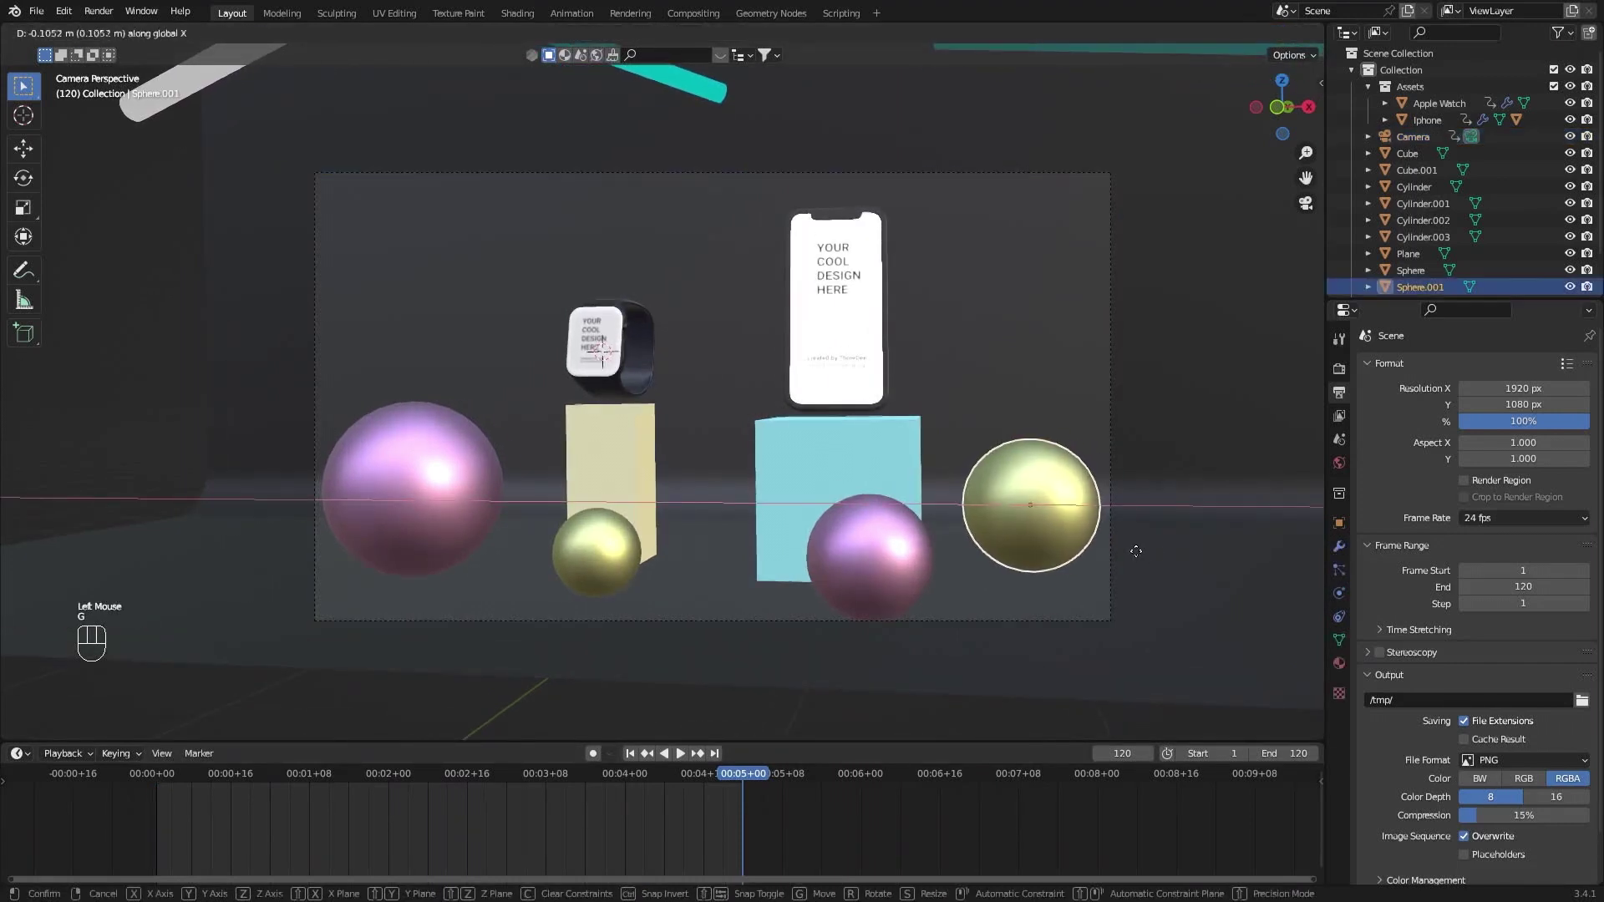
left_click(449, 537)
key("g")
key("x")
left_click(471, 536)
Select the camera, insert its keyframe at frame 120, and play the animation to check the push-in.
left_click(949, 620)
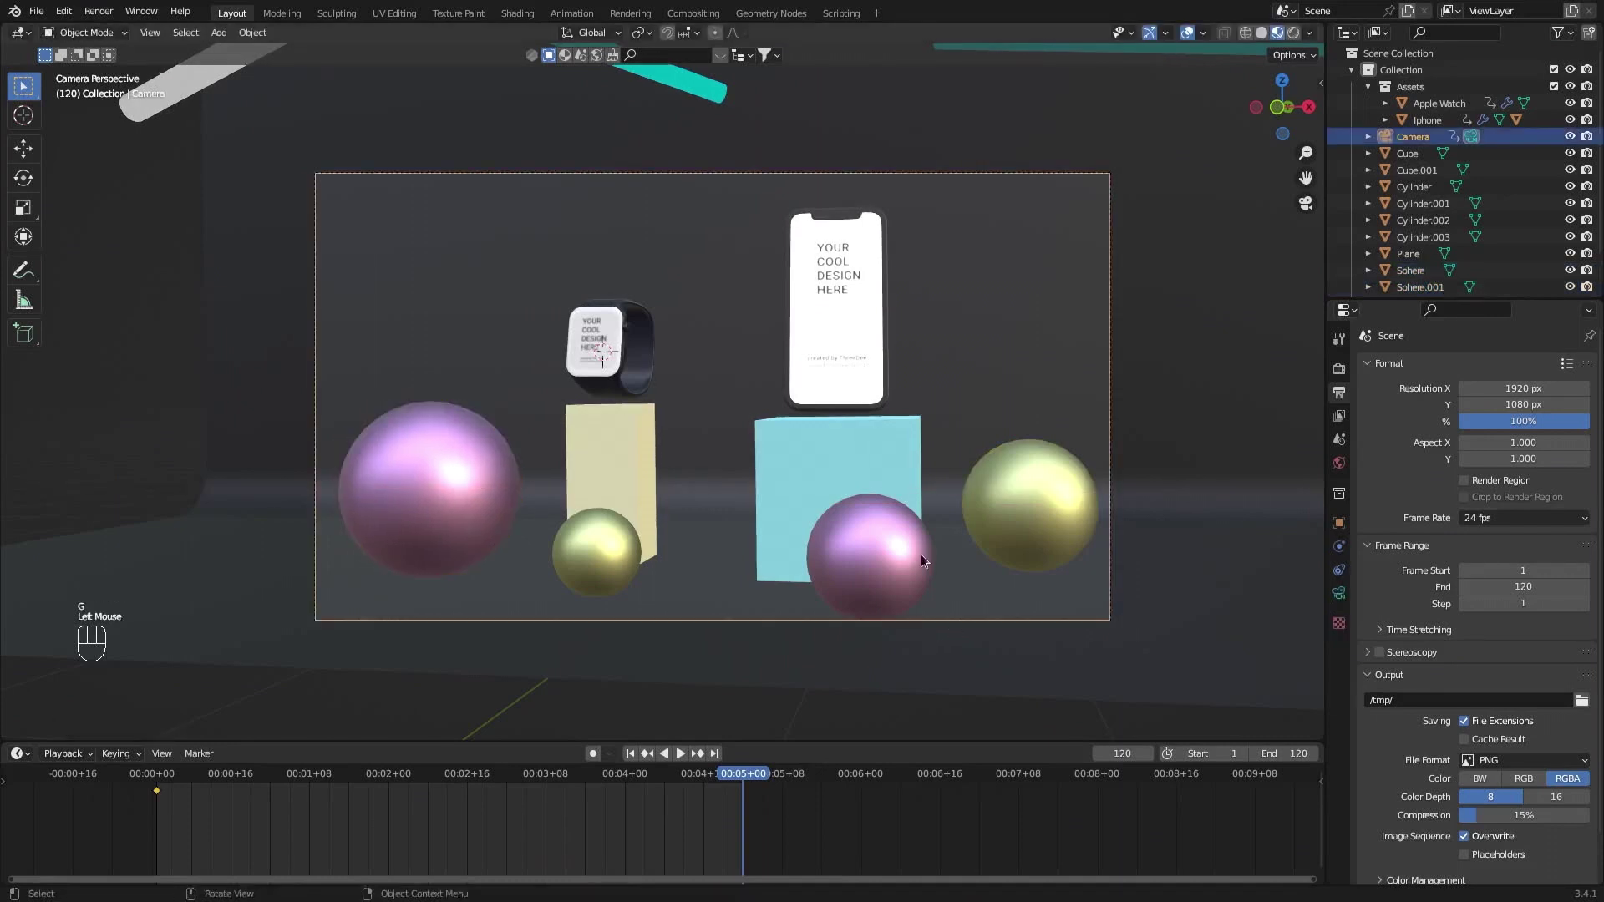
key("i")
left_click(897, 568)
key("space")
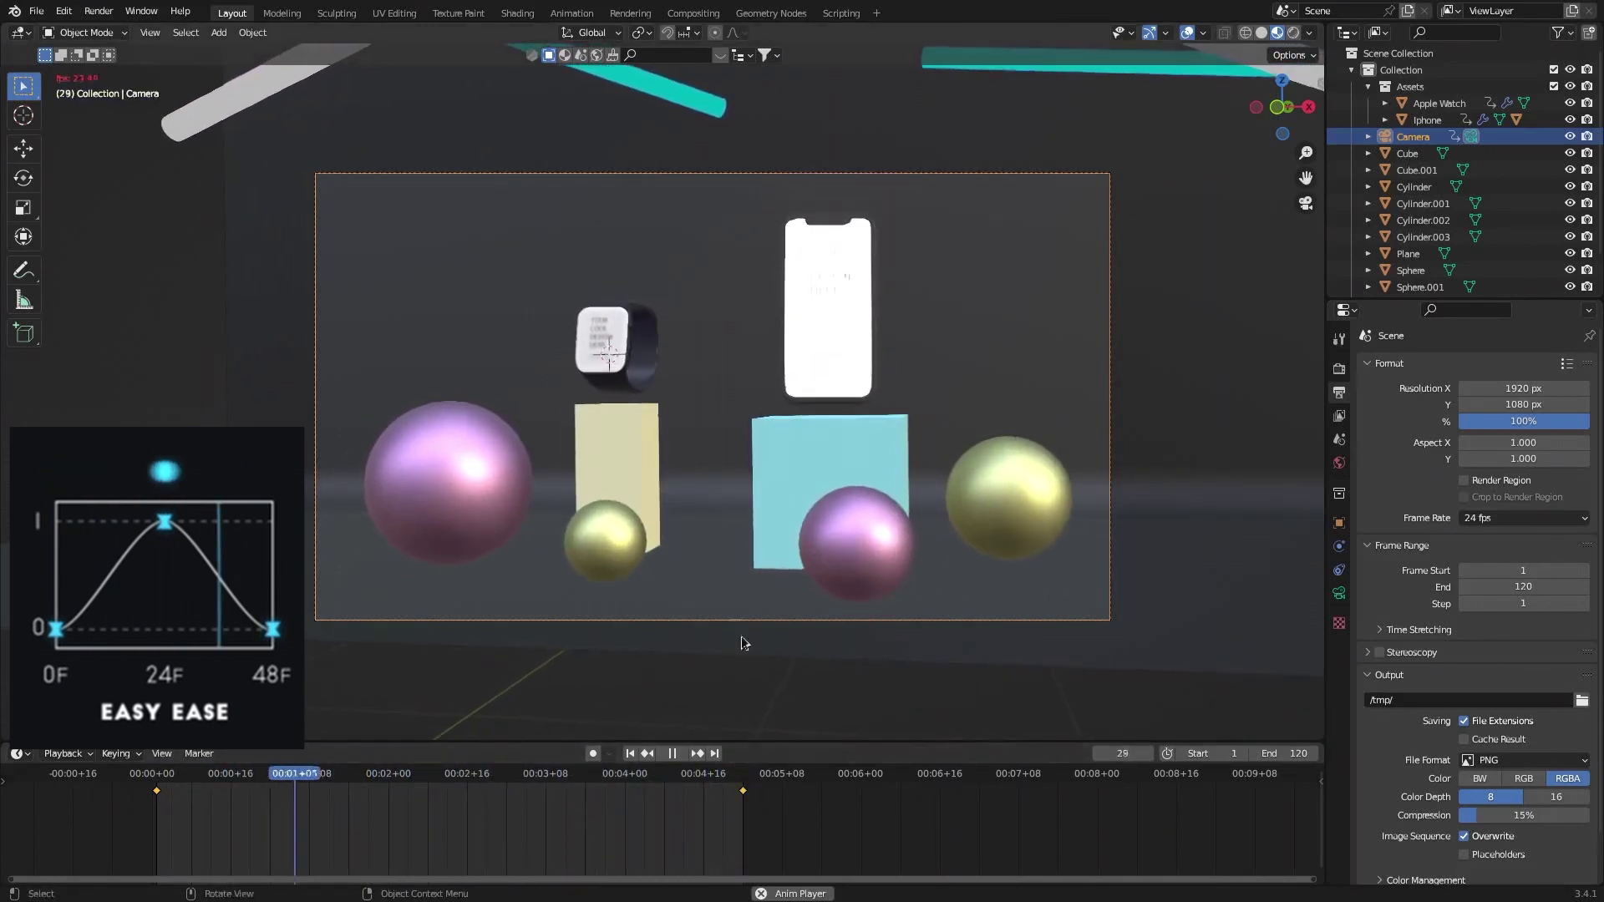
left_click(680, 753)
Set the interpolation of both camera keyframes to Linear and replay the animation from frame 1.
middle_click_drag(443, 831, 423, 831)
key("a")
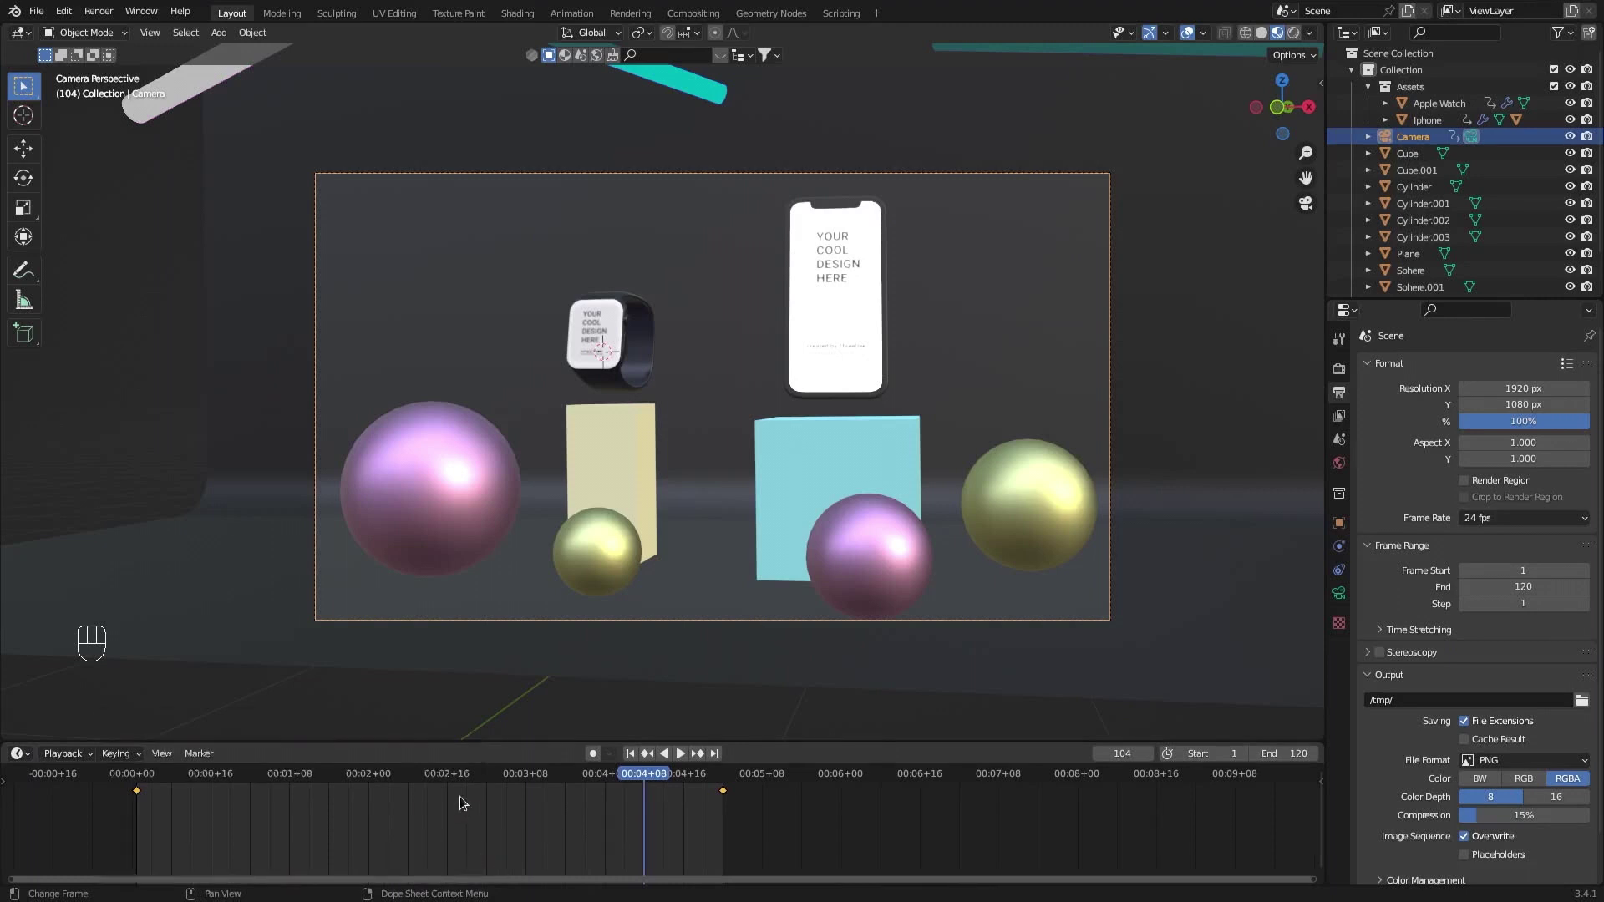
key("t")
left_click(172, 789)
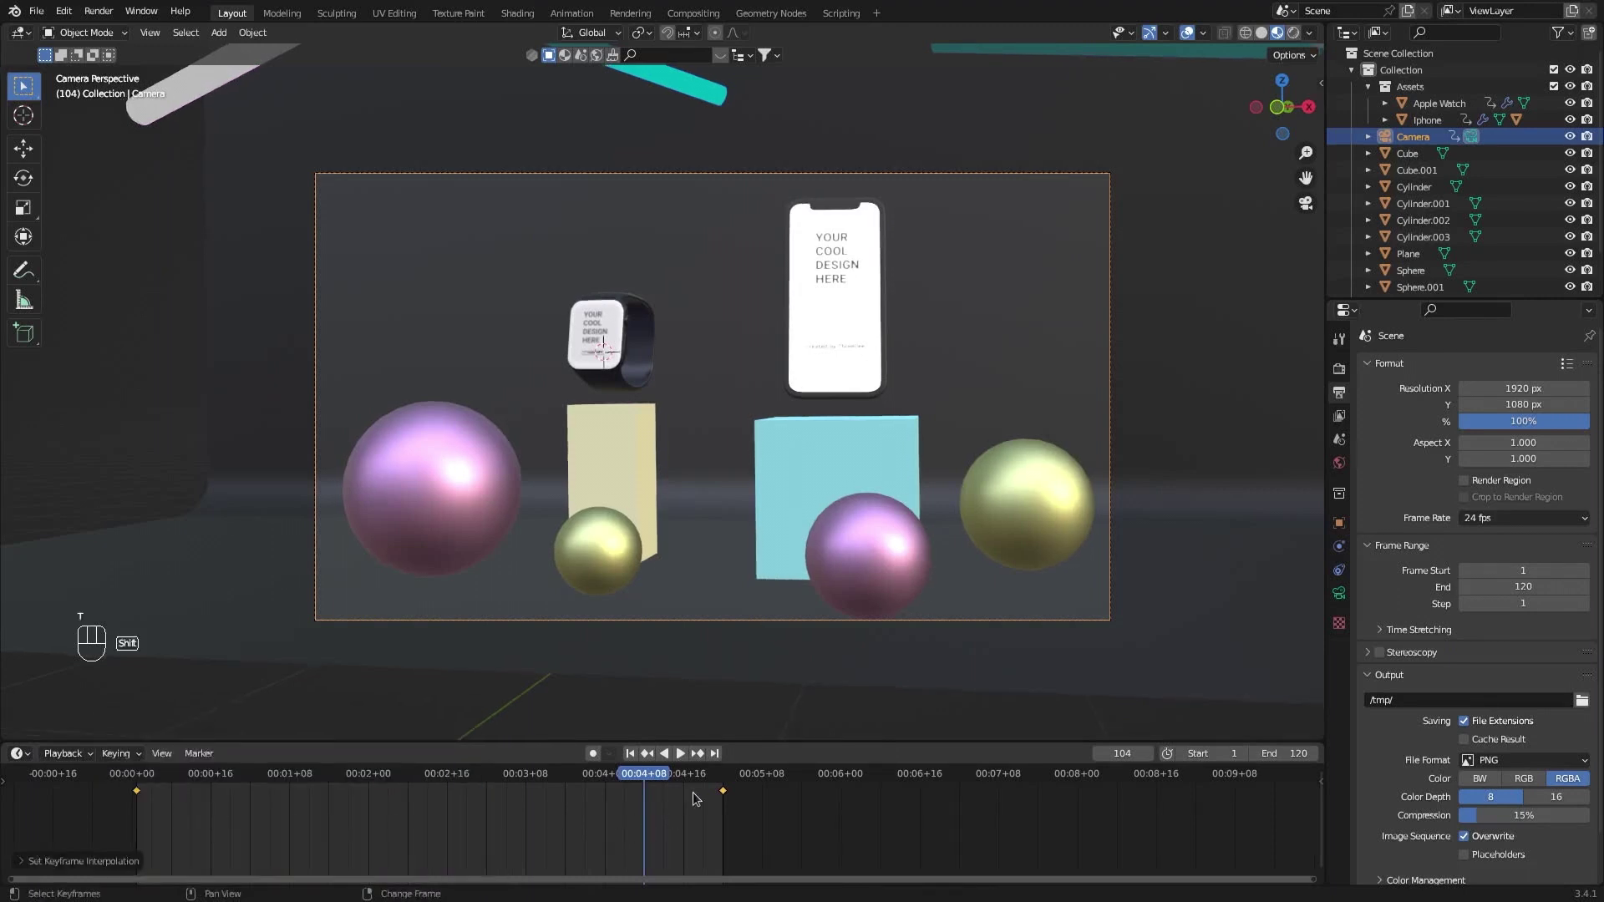
key("shift+Left")
left_click(679, 754)
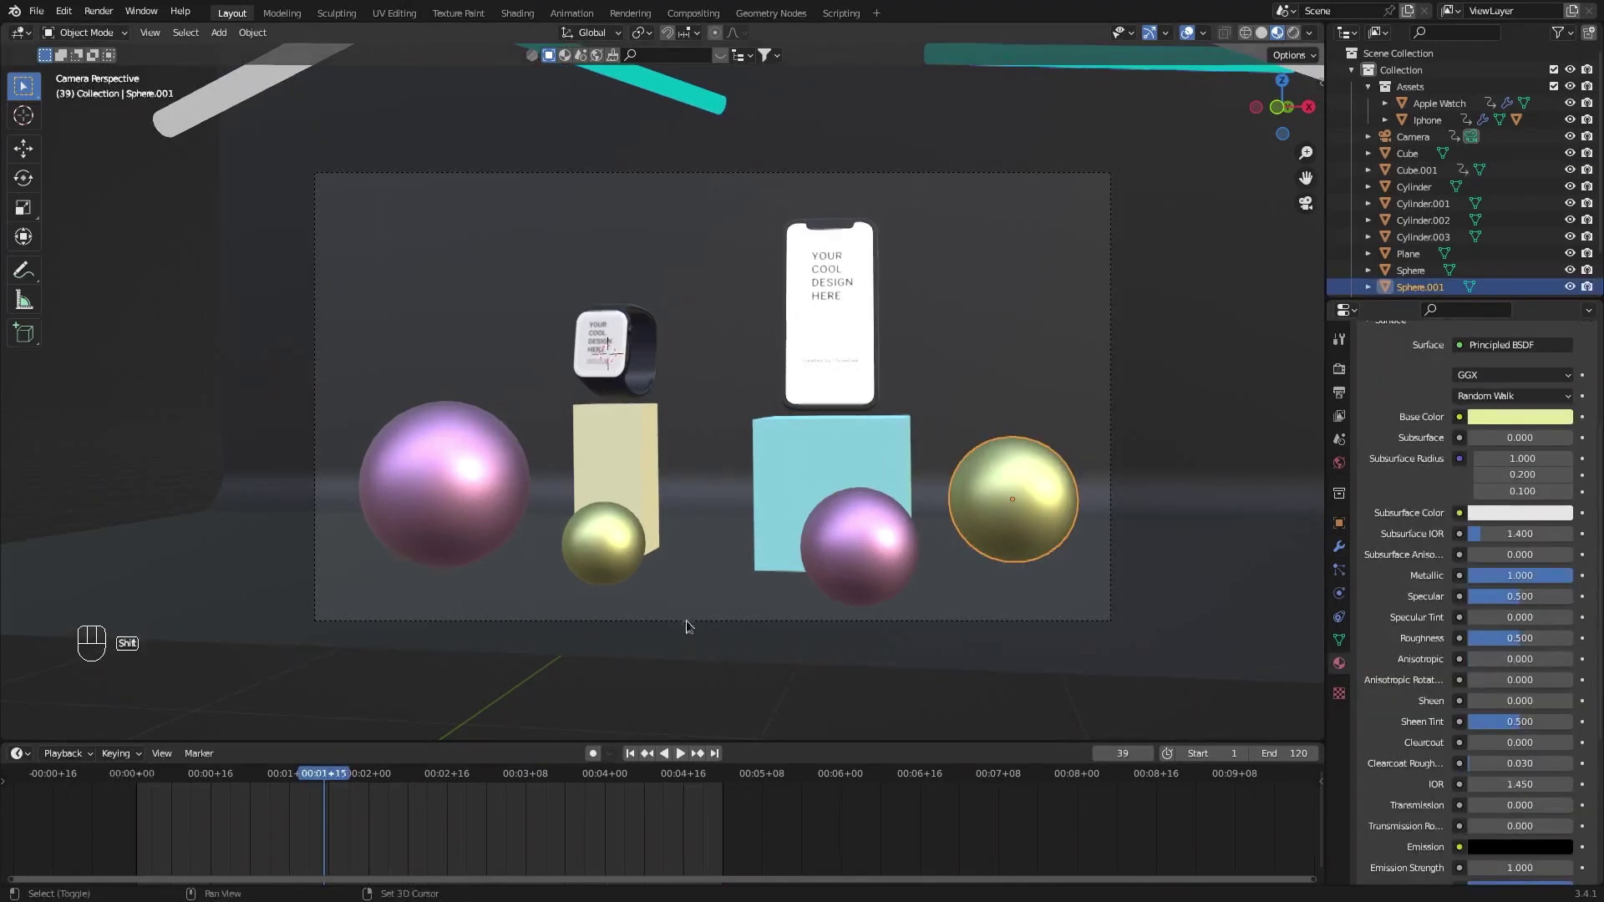
At frame 1, set the gold sphere material's Roughness to 0.000 and keyframe it.
key("shift+Left")
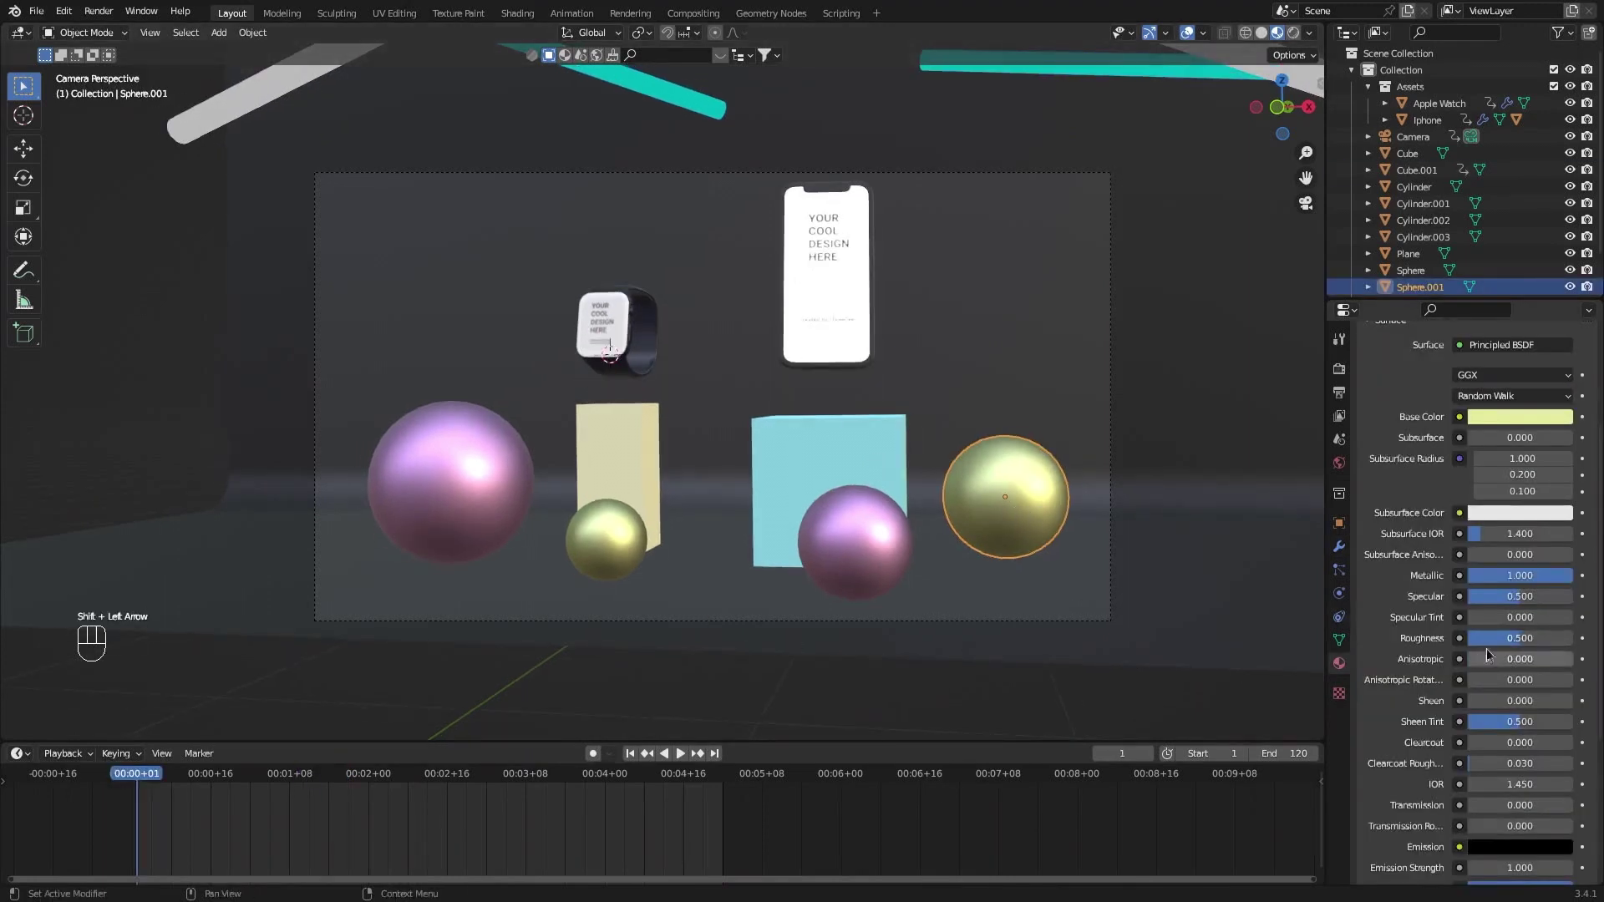
left_click_drag(1516, 638, 1491, 644)
key("i")
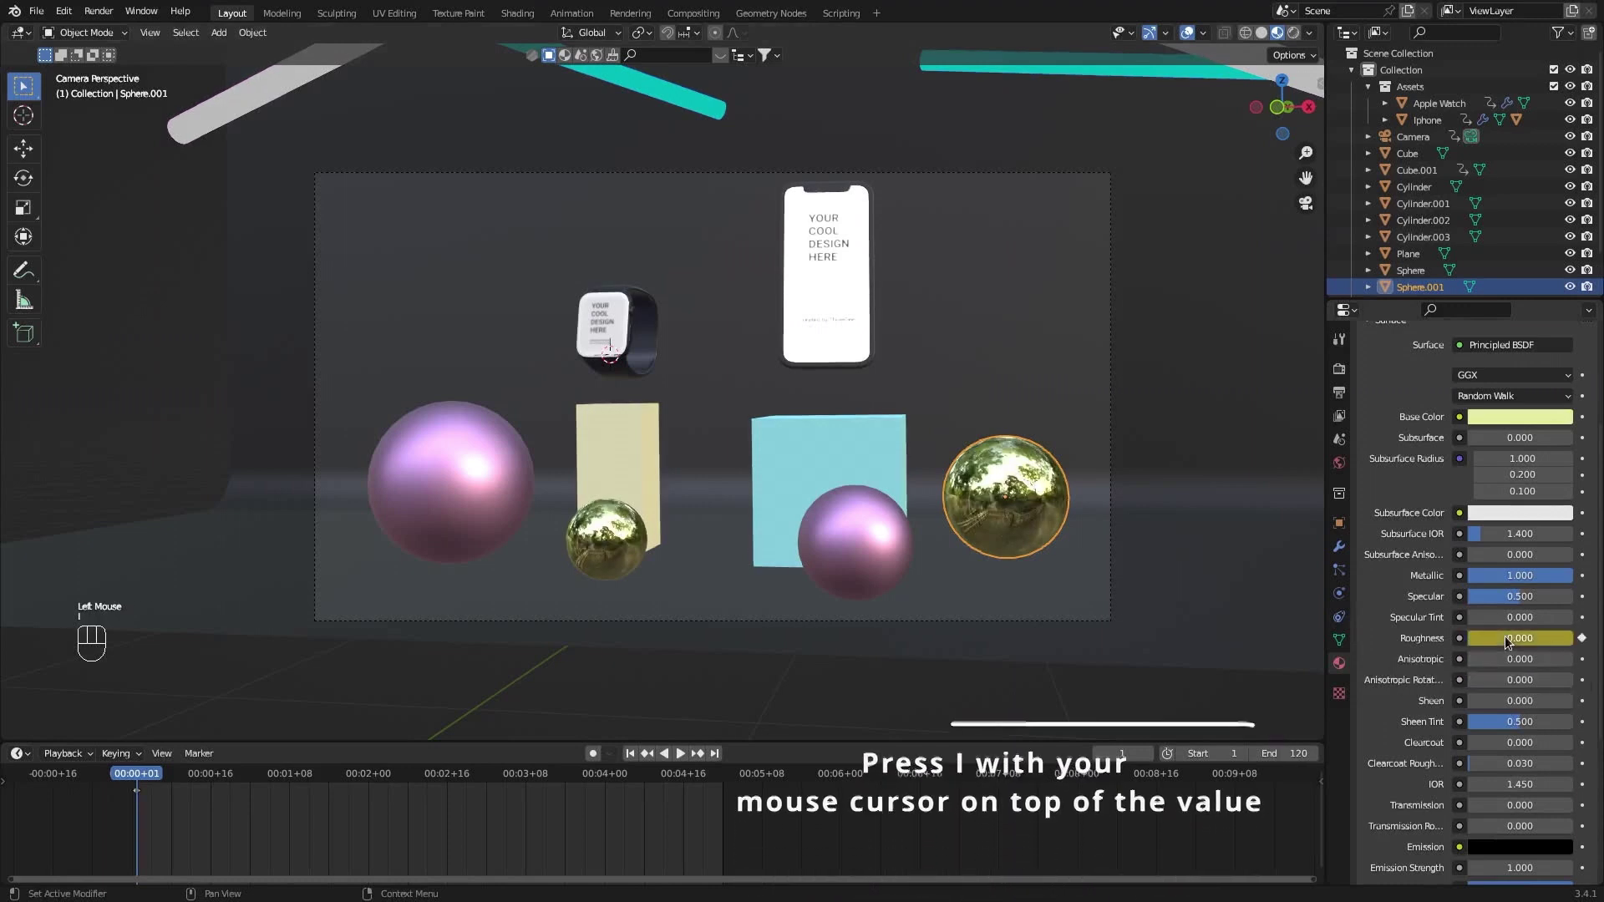
At frame 120, set the gold material's Roughness to 1.000 and keyframe it, then play the change from frame 1.
key("shift+Right")
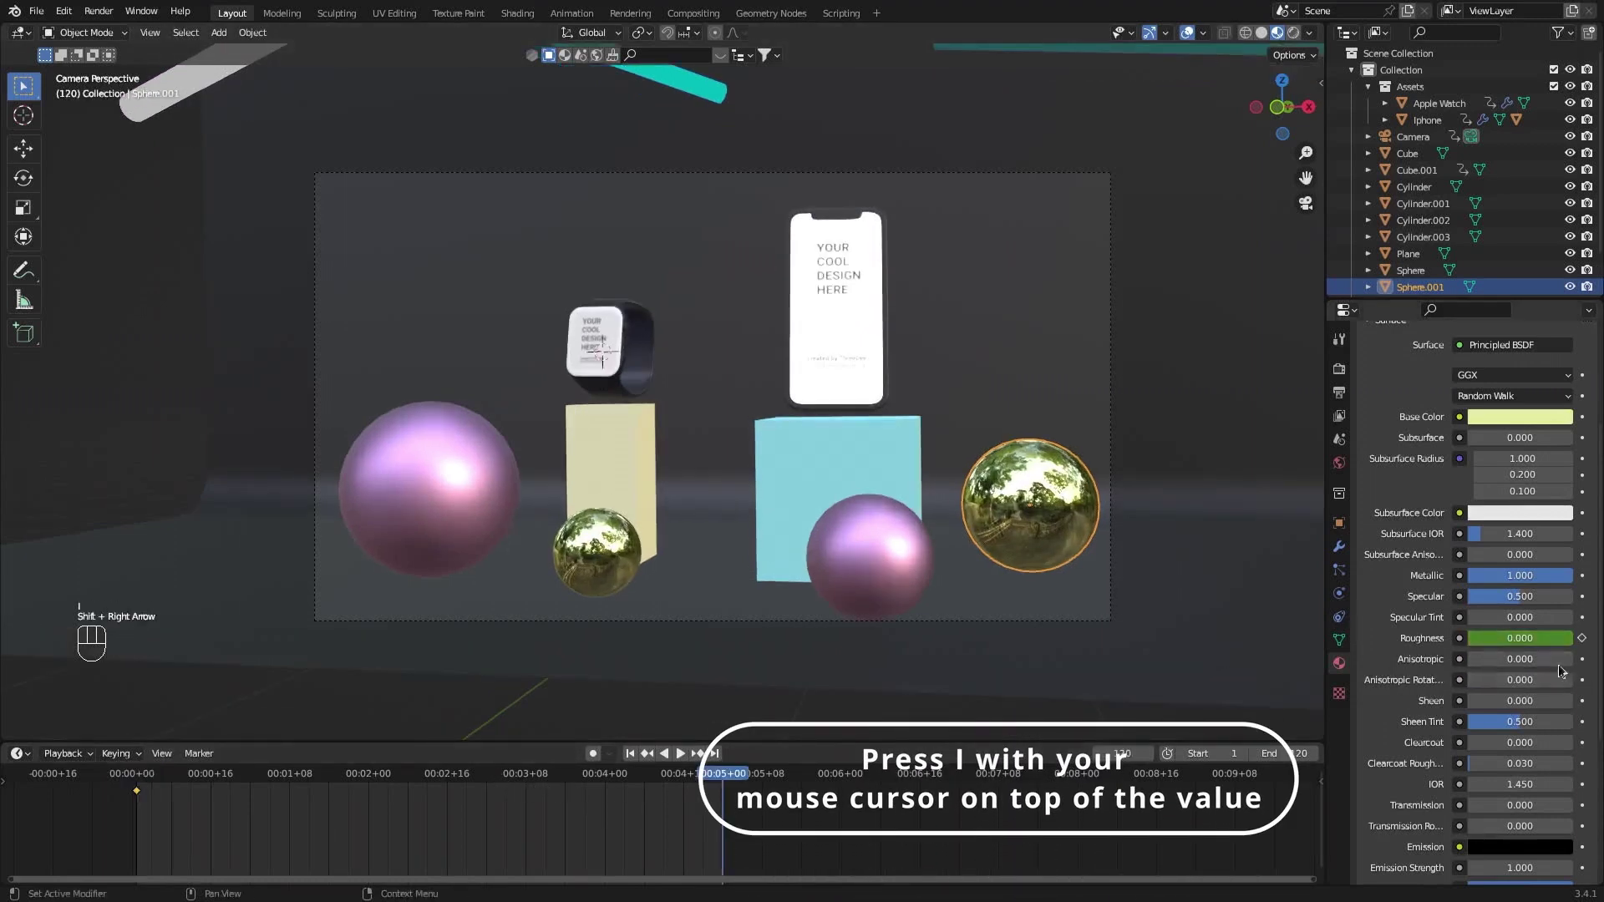
left_click_drag(1535, 643, 1587, 643)
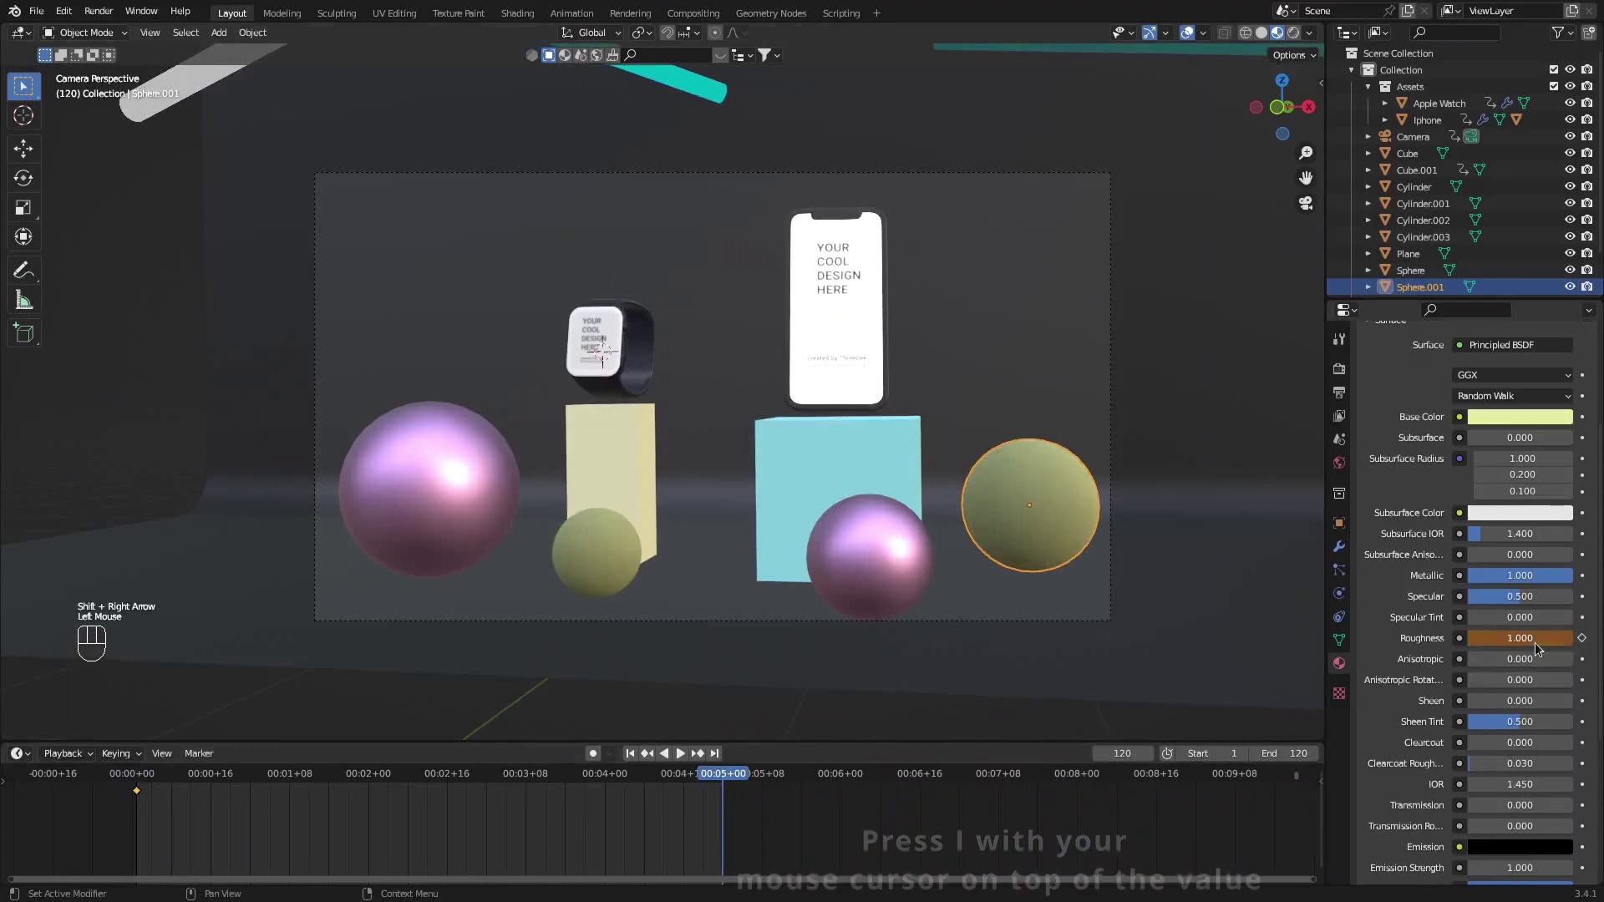
key("i")
key("shift+Left")
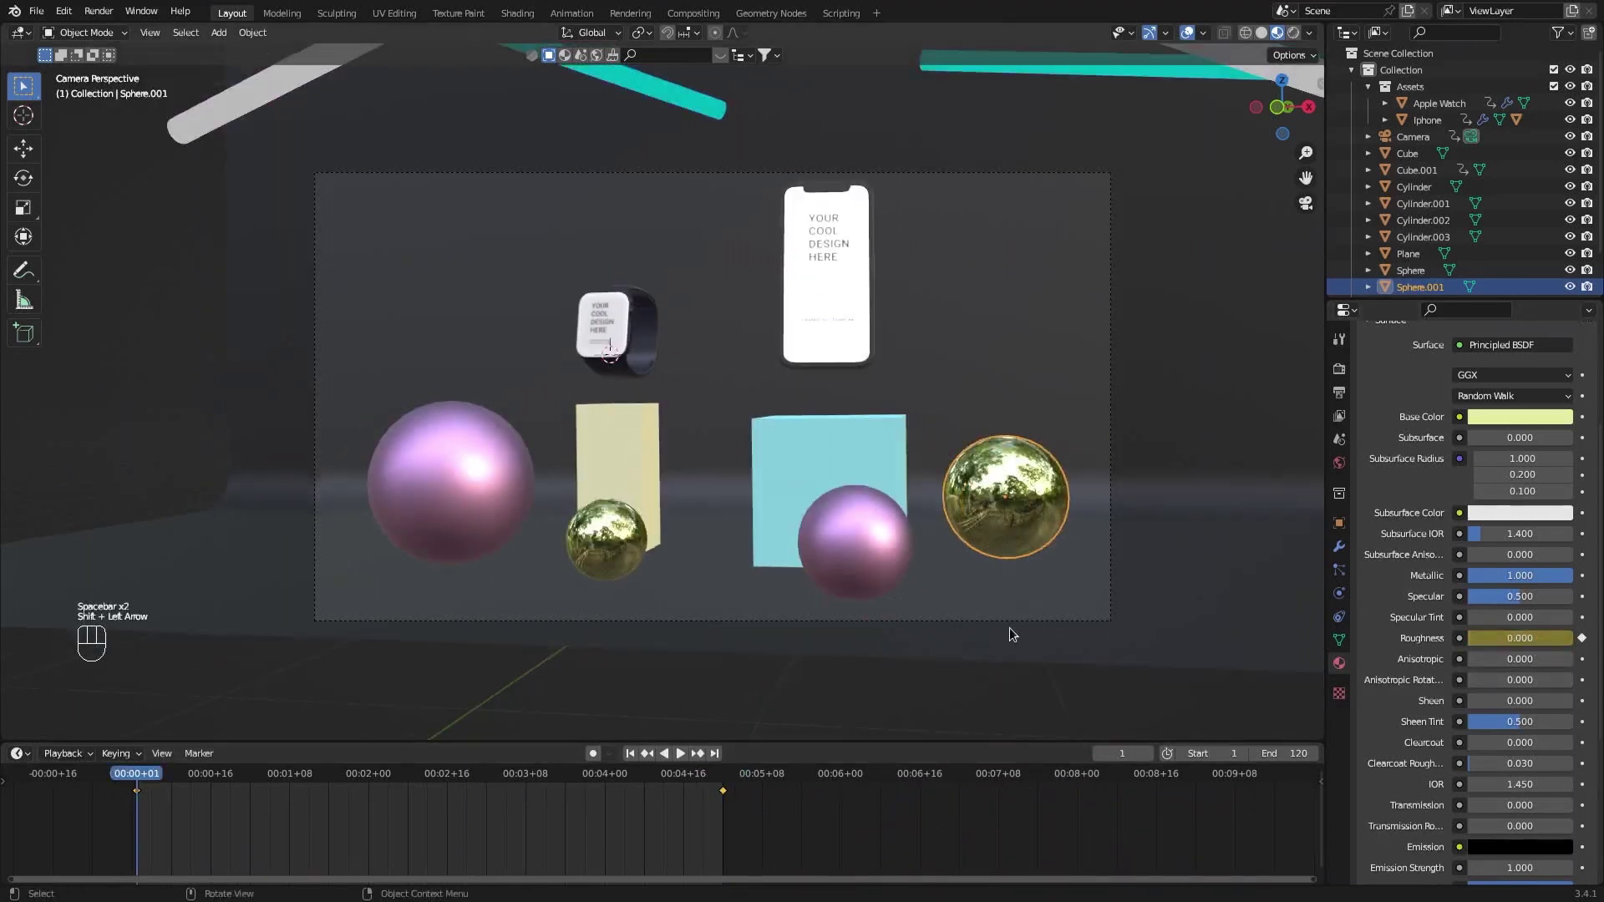
key("space")
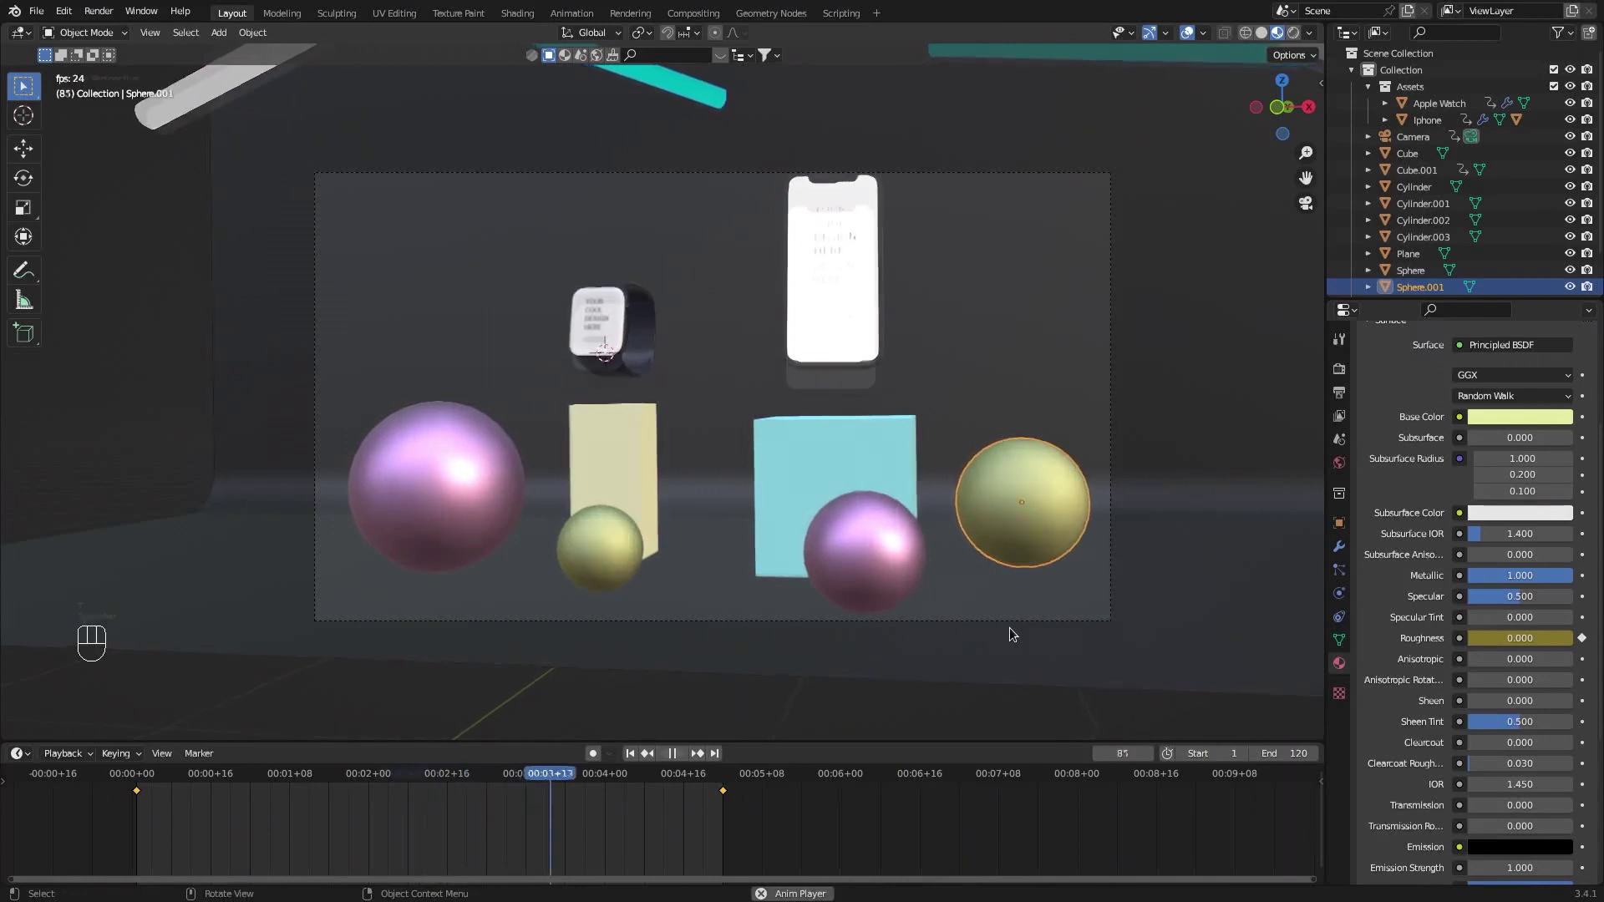
key("space")
Set the Roughness keyframes' interpolation to Linear and play the animation from frame 1.
key("t")
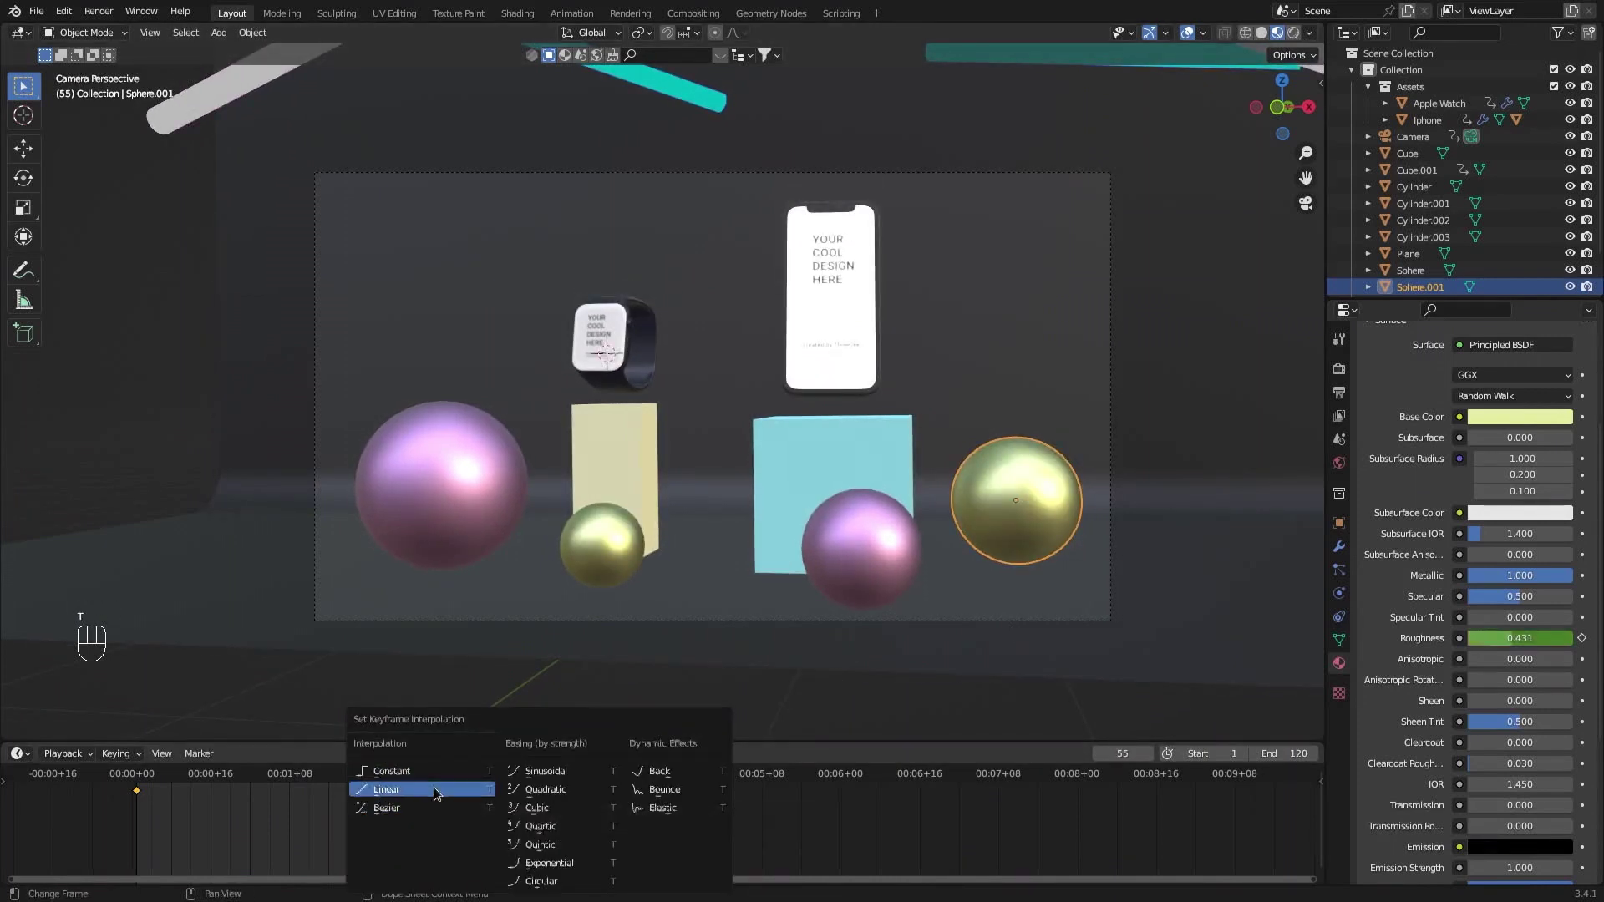
left_click(434, 787)
key("shift+Left")
key("space")
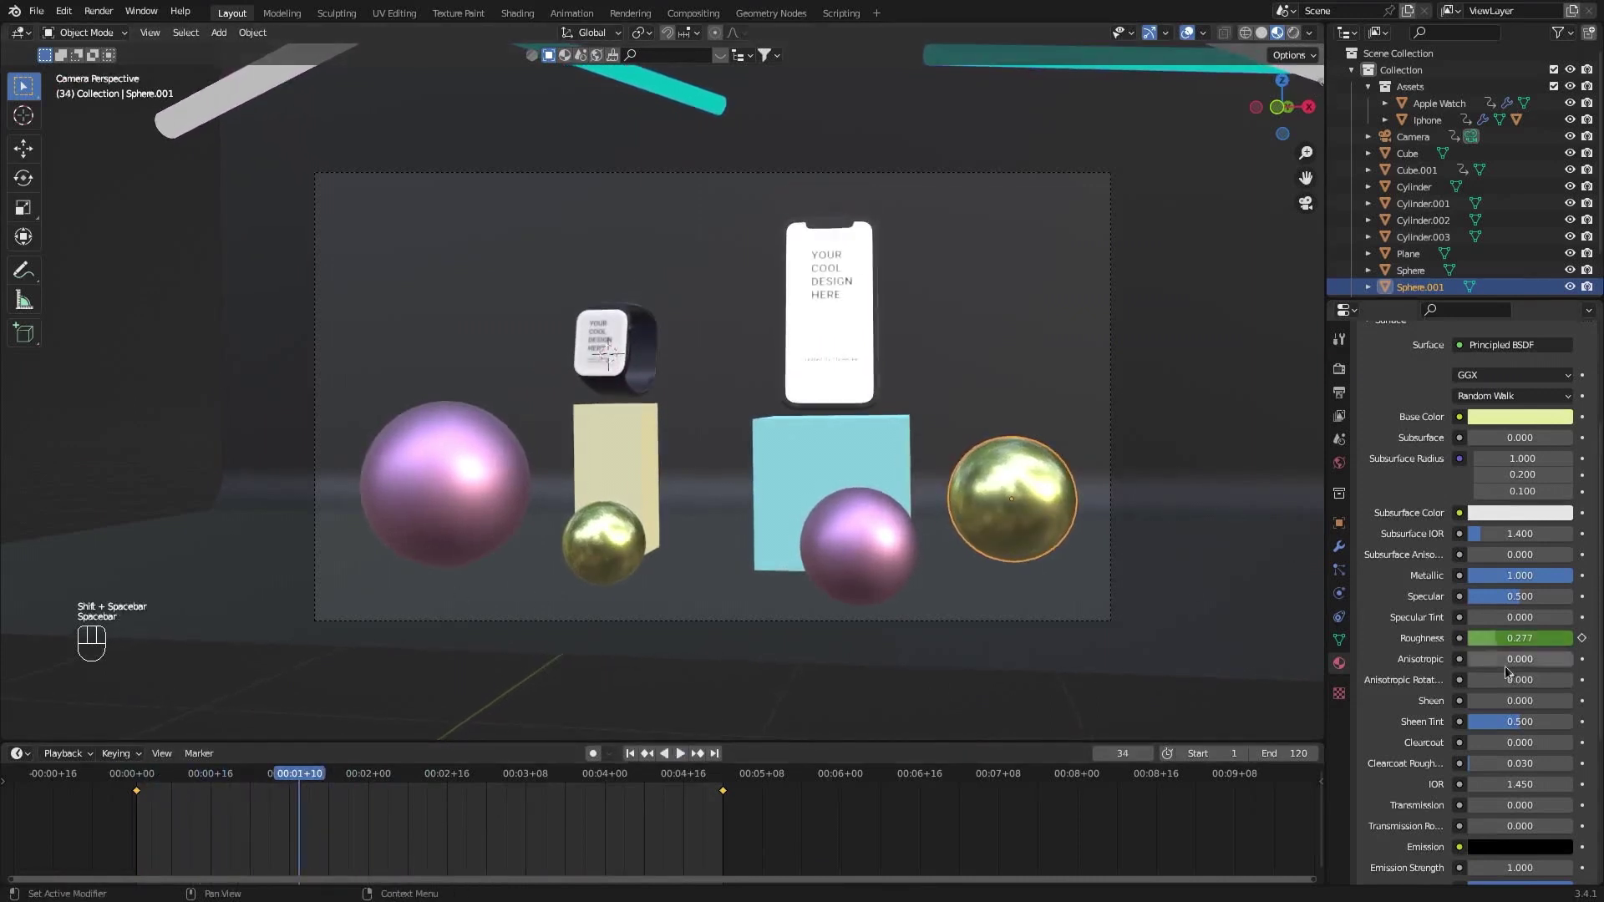
Clear the keyframes on the gold sphere material's Roughness.
right_click(1521, 640)
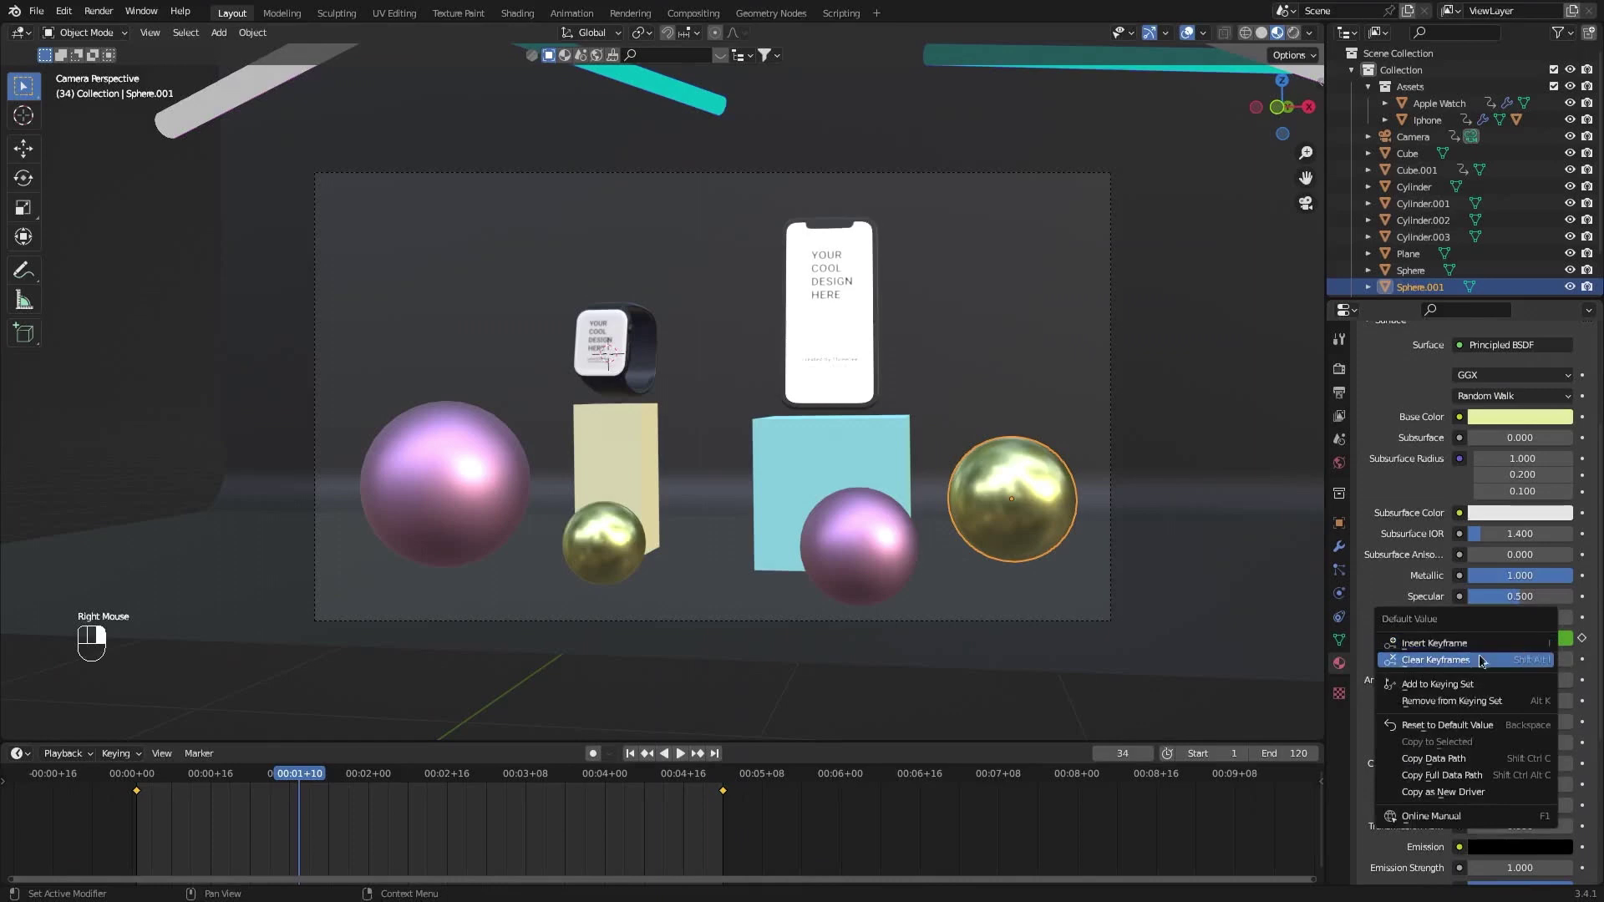